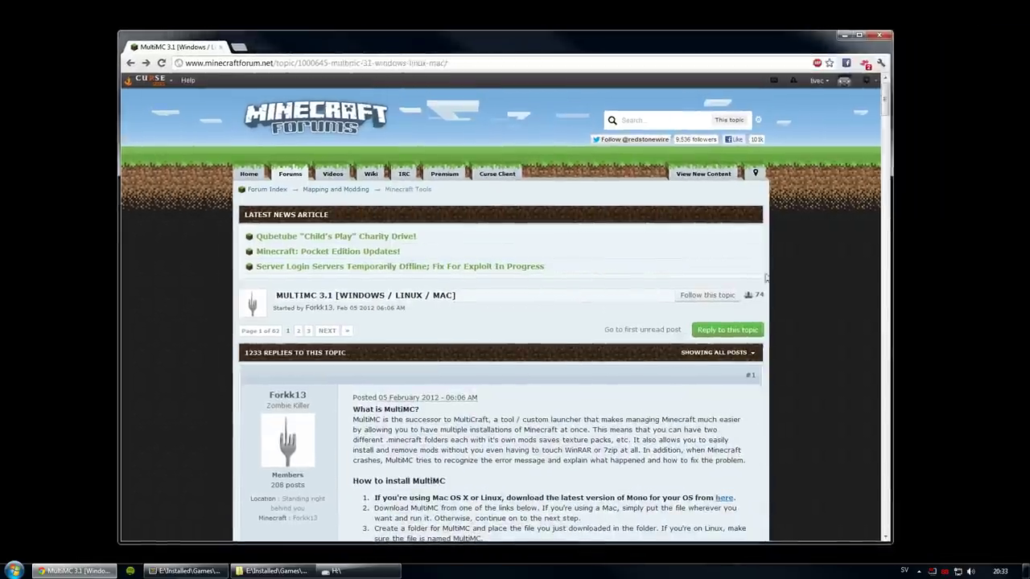
drag(890, 119, 891, 135)
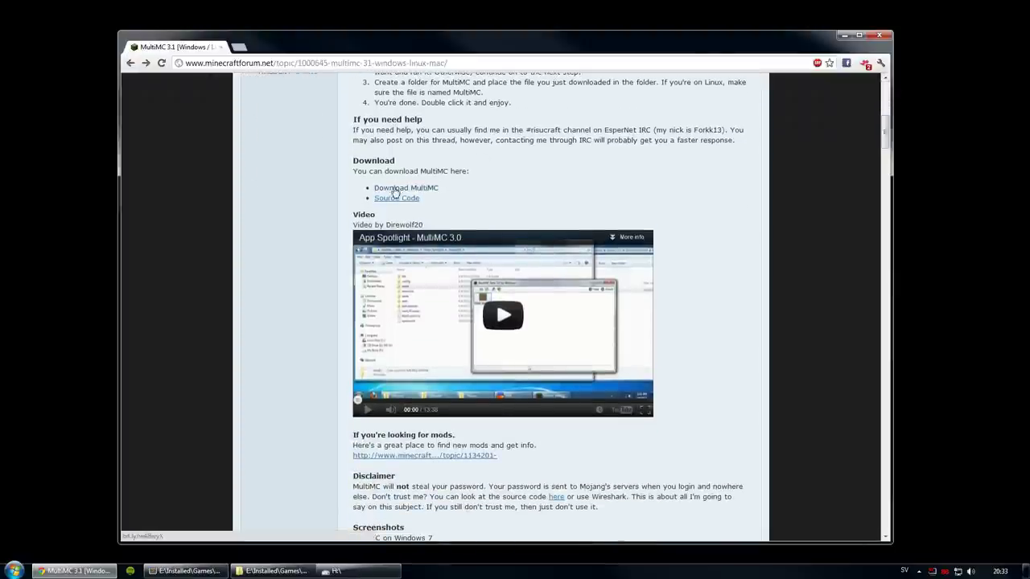
scroll(539, 287, up, 4)
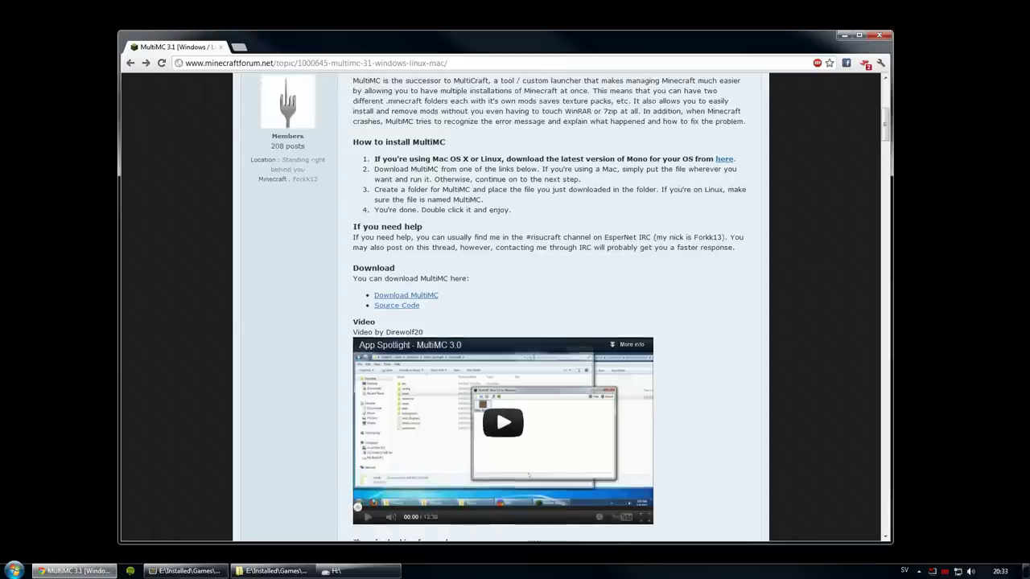
scroll(553, 291, up, 2)
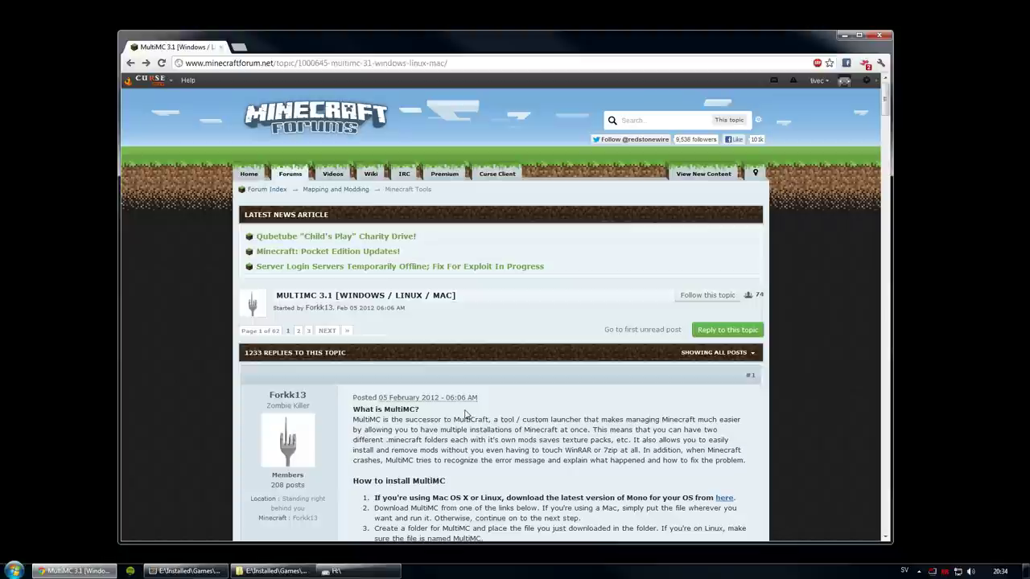
click(269, 571)
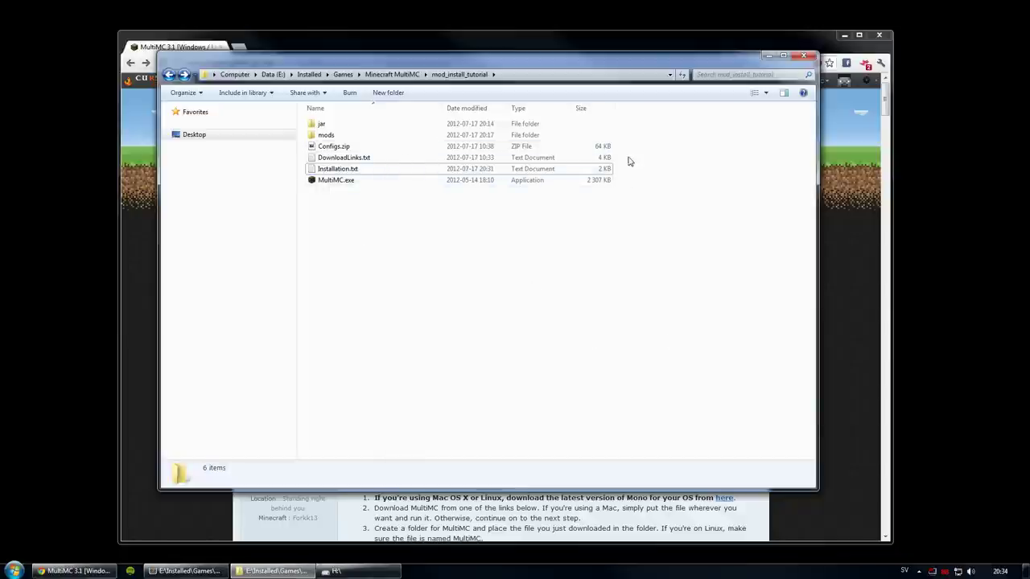
Step: Highlight Configs.zip, DownloadLinks.txt and Installation.txt in mod_install_tutorial, then select MultiMC.exe
drag(619, 147, 352, 174)
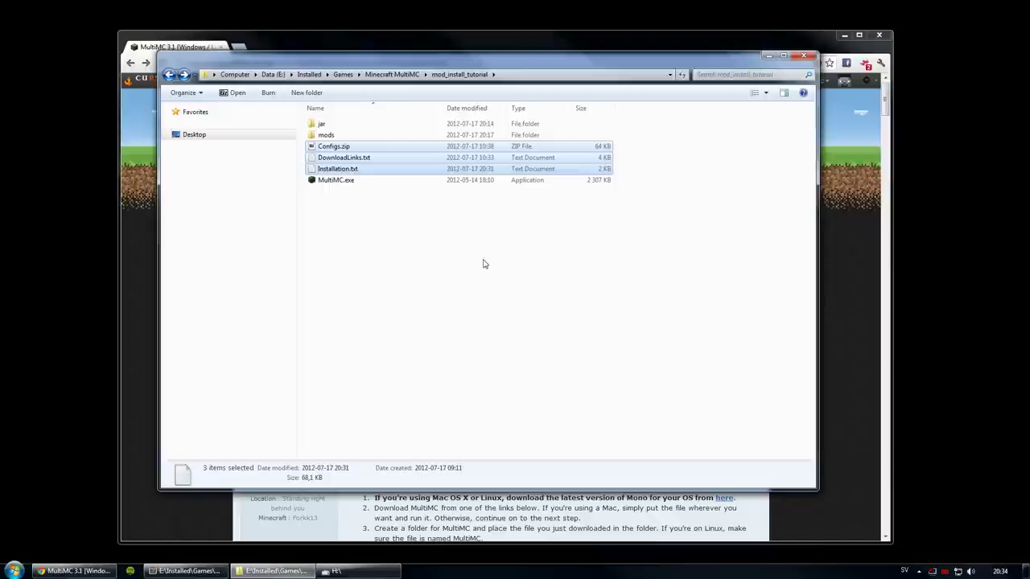
click(344, 149)
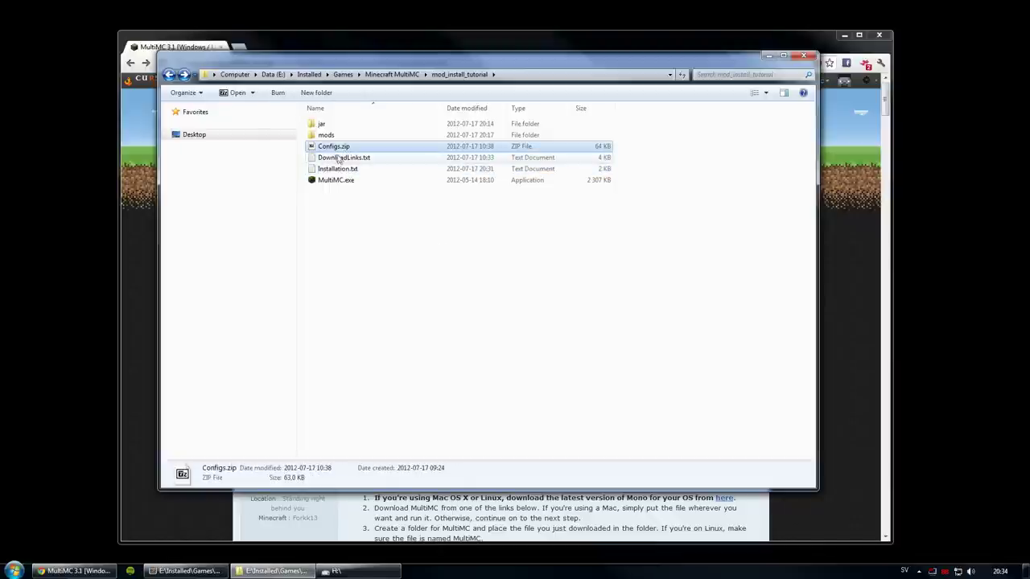
click(342, 159)
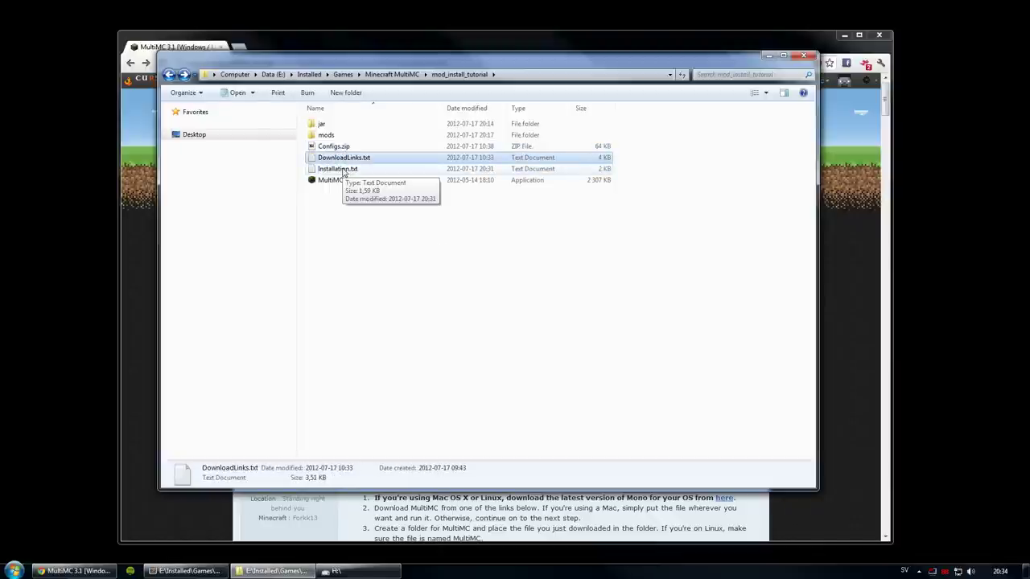
click(344, 171)
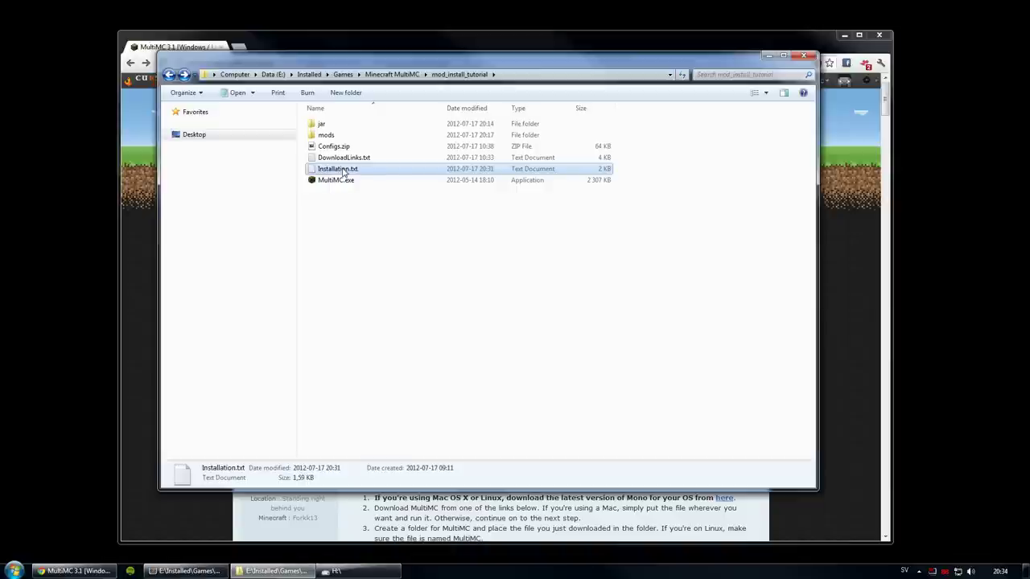
click(344, 218)
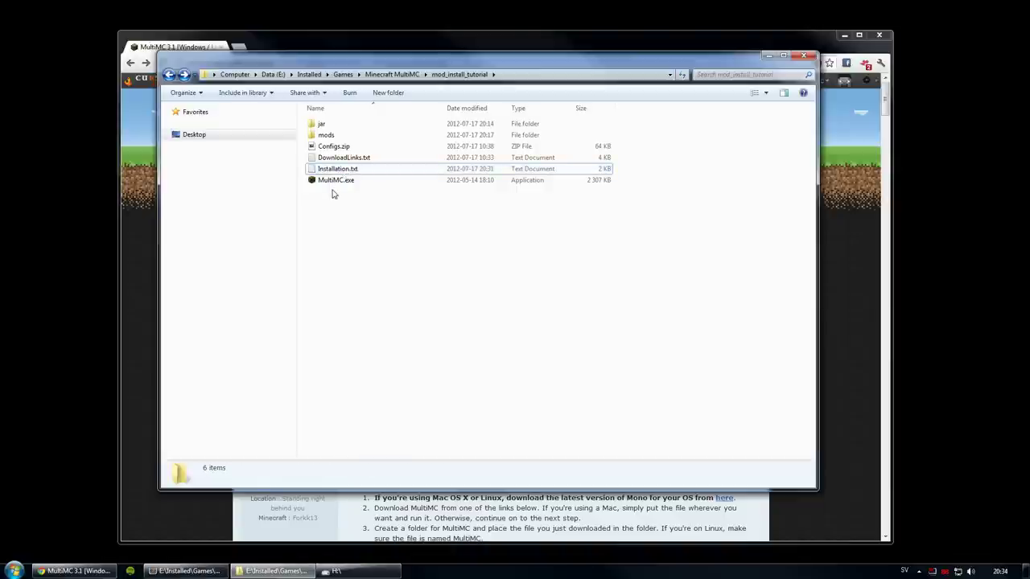
click(331, 181)
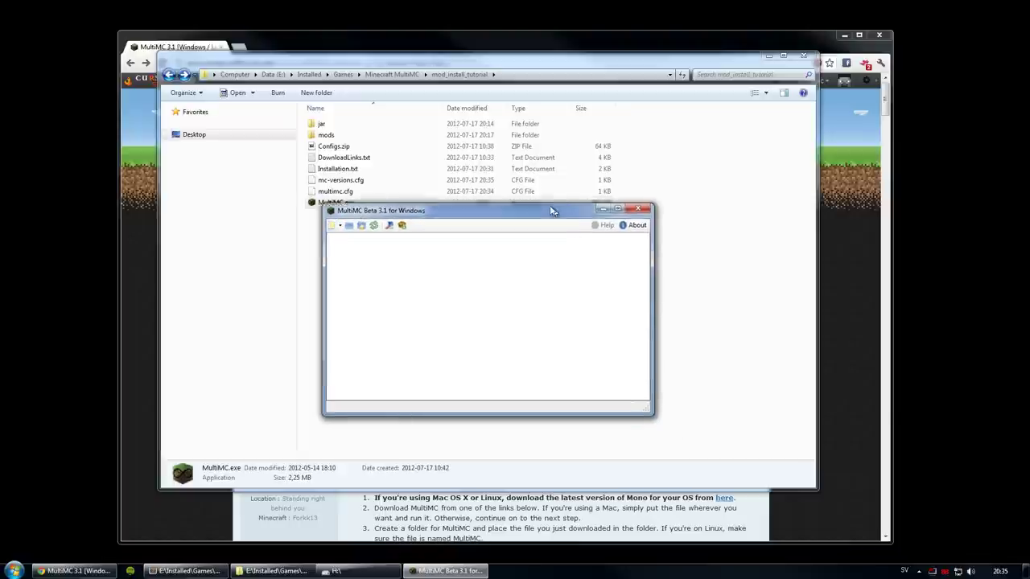
Step: Create a new MultiMC instance named ModPack
click(337, 224)
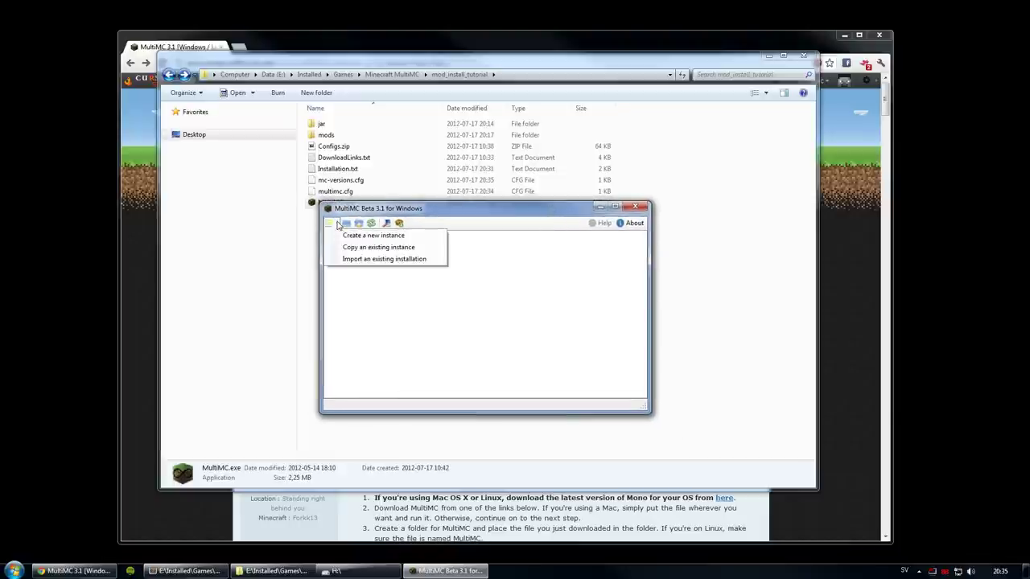
click(348, 237)
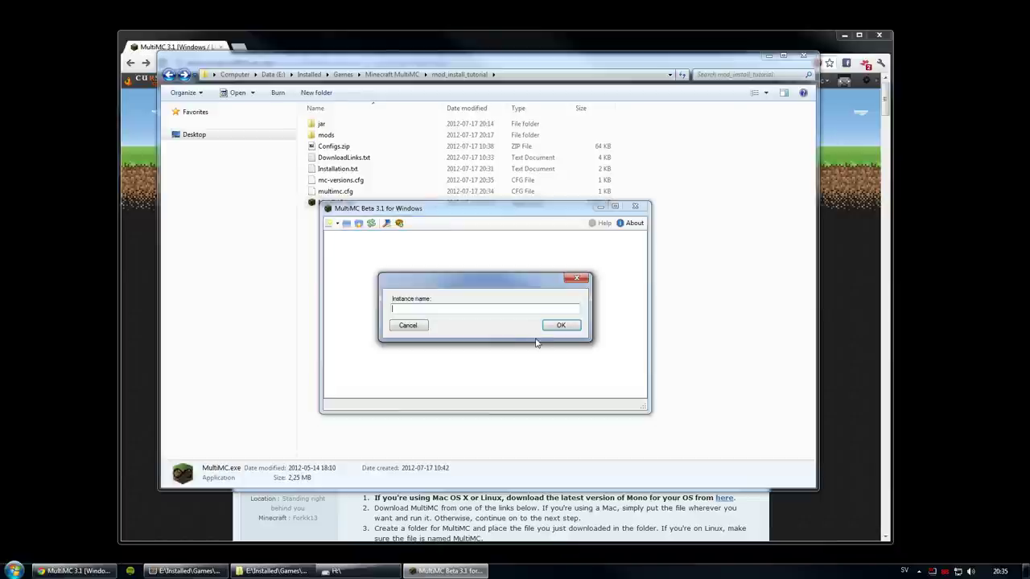
text(ModPack)
key(Return)
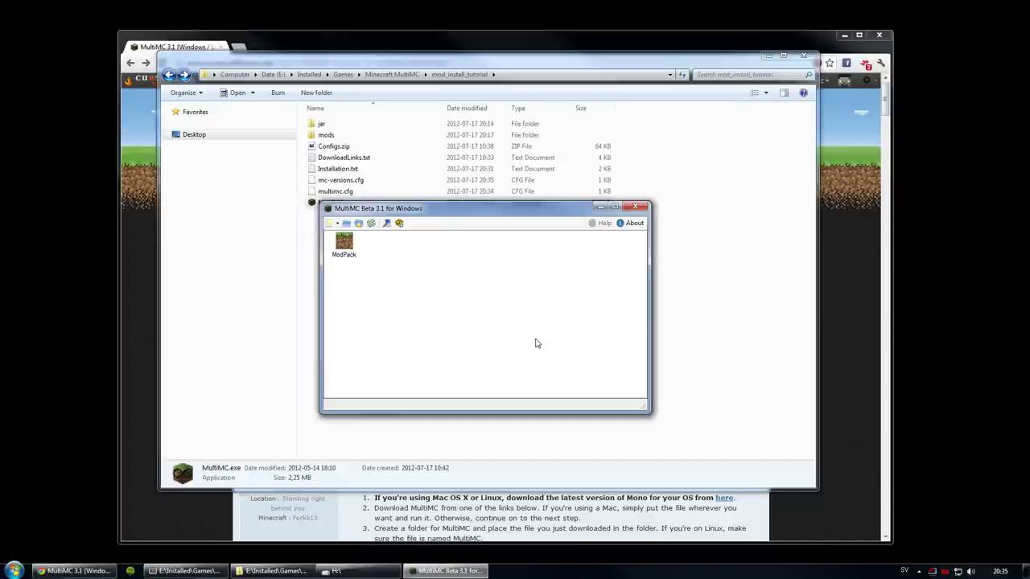
Step: Check that instances\ModPack now exists in mod_install_tutorial, then return to MultiMC
drag(414, 208, 428, 239)
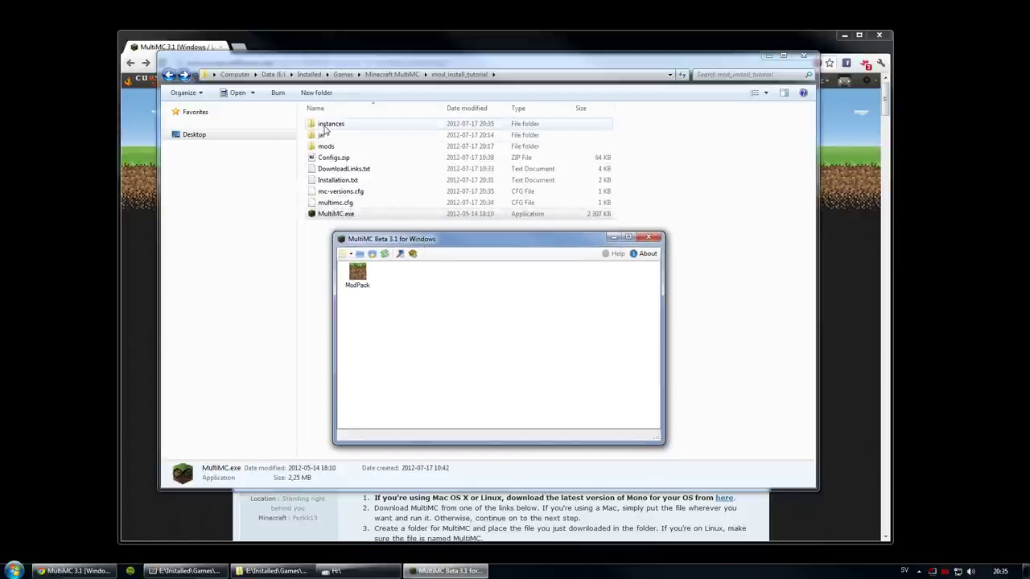
double_click(326, 126)
double_click(327, 126)
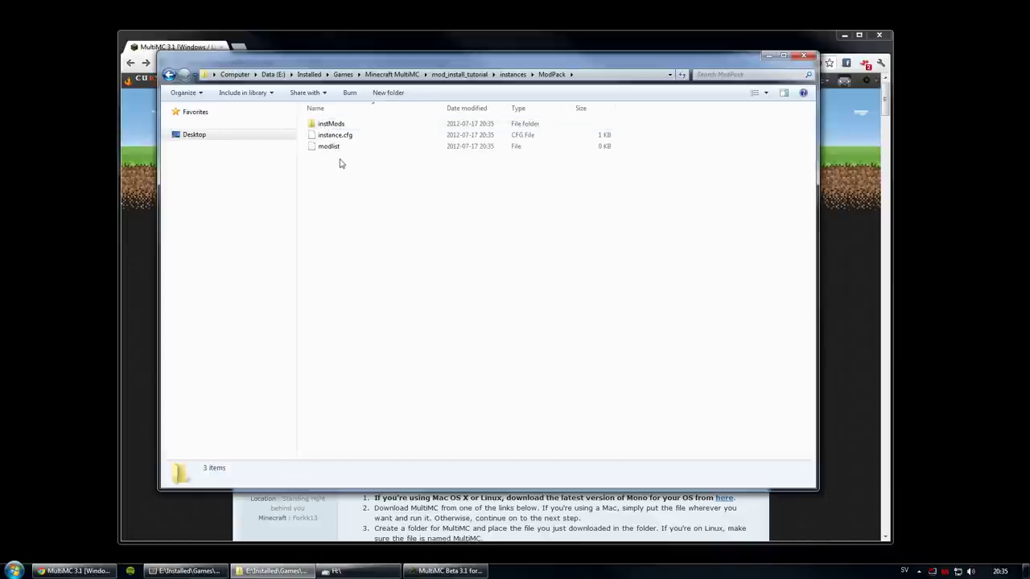
key(BackSpace)
key(BackSpace)
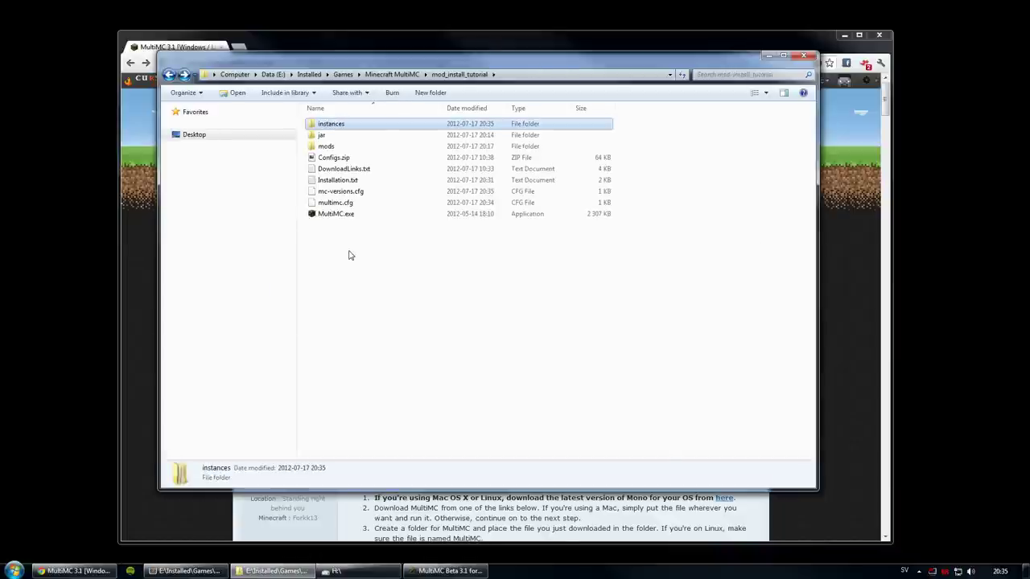
key(alt+Tab)
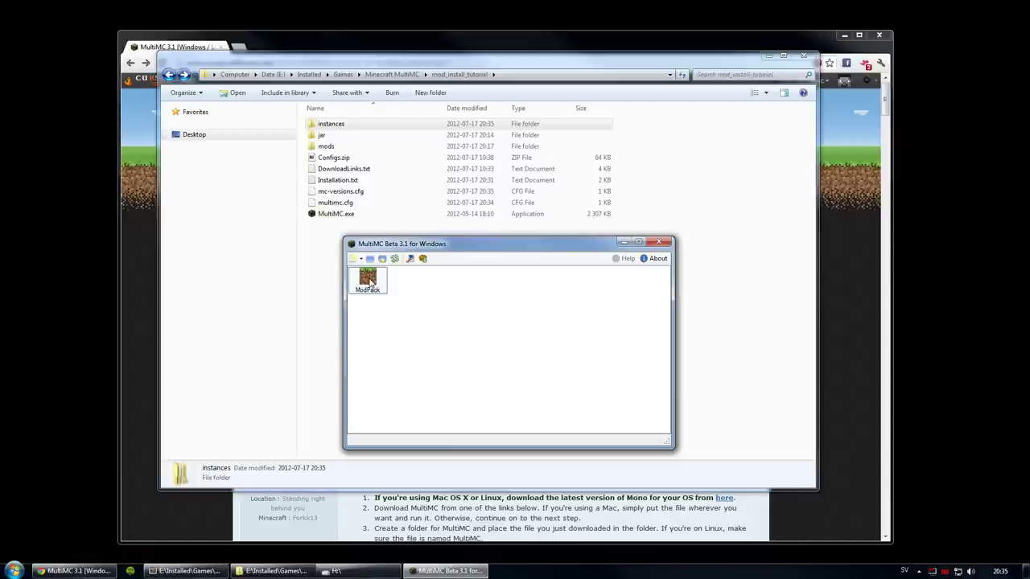
Step: Launch ModPack and enter account details with Remember Username and Remember Password ticked
click(373, 282)
key(Return)
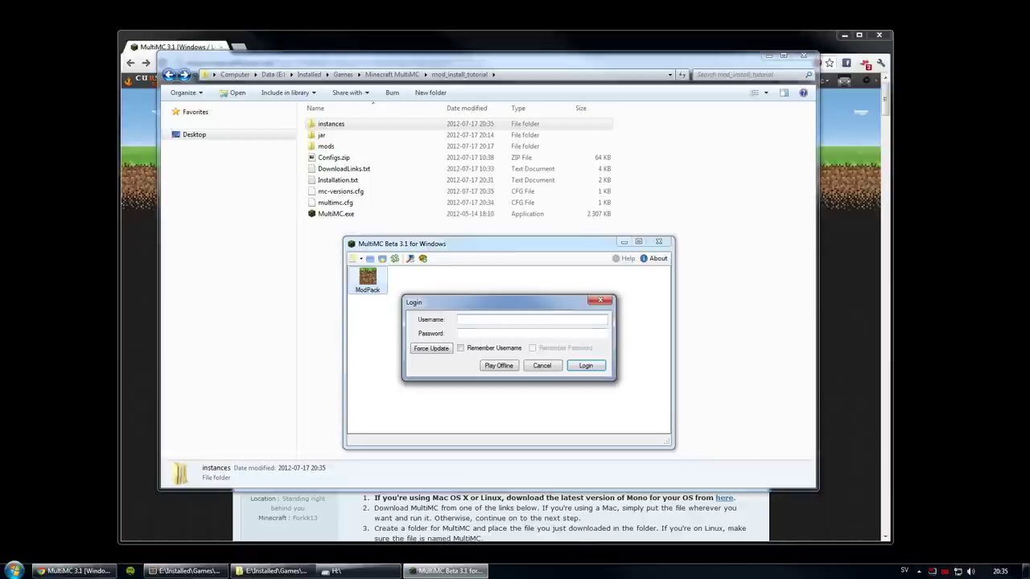
click(531, 333)
click(460, 348)
click(532, 348)
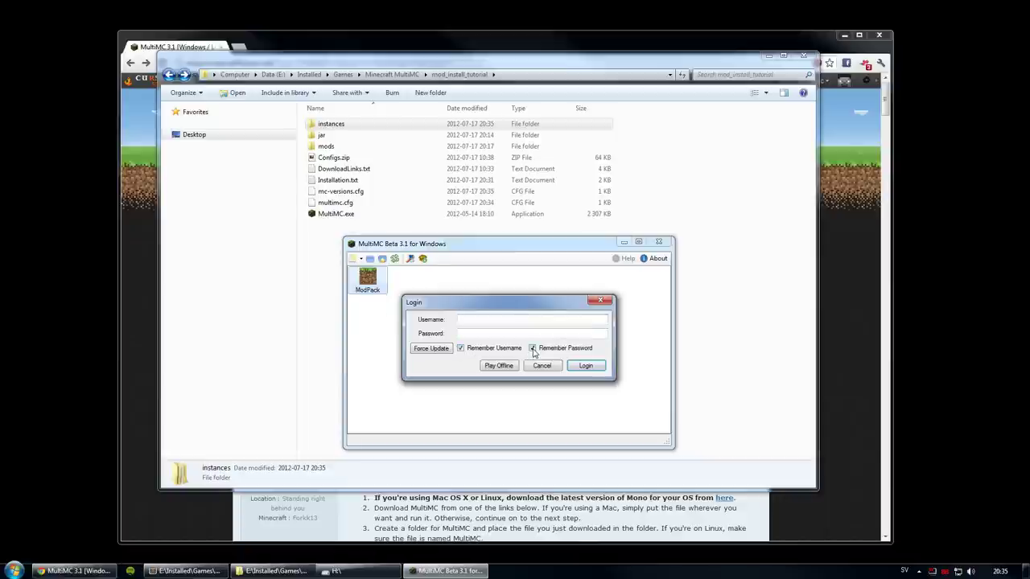
click(461, 348)
click(460, 347)
click(532, 348)
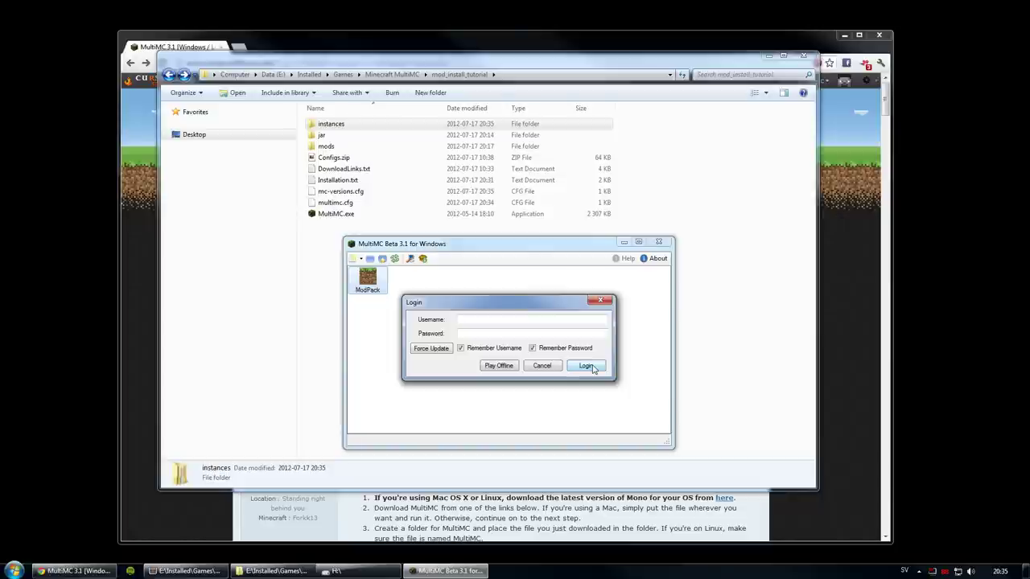
Step: Log in to start Minecraft 1.2.5, then quit the game
click(586, 366)
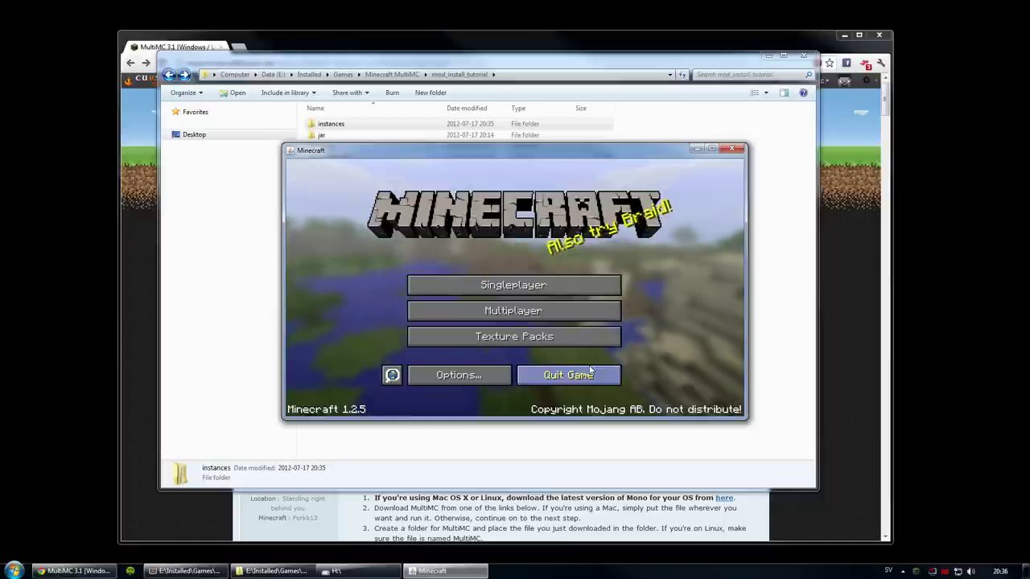
mouse_move(455, 161)
mouse_down()
mouse_move(462, 168)
mouse_move(454, 156)
mouse_move(463, 159)
mouse_up()
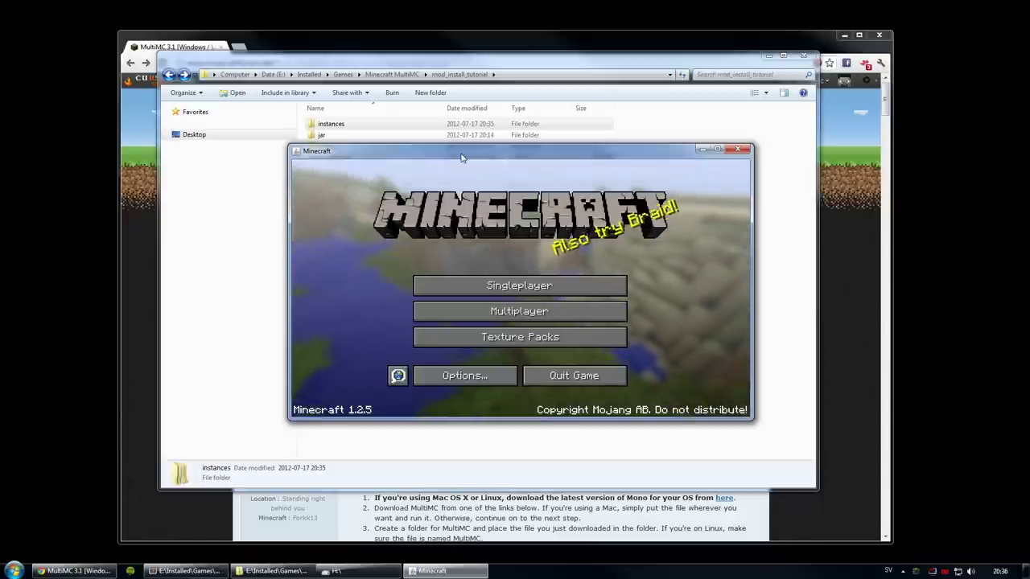
click(588, 382)
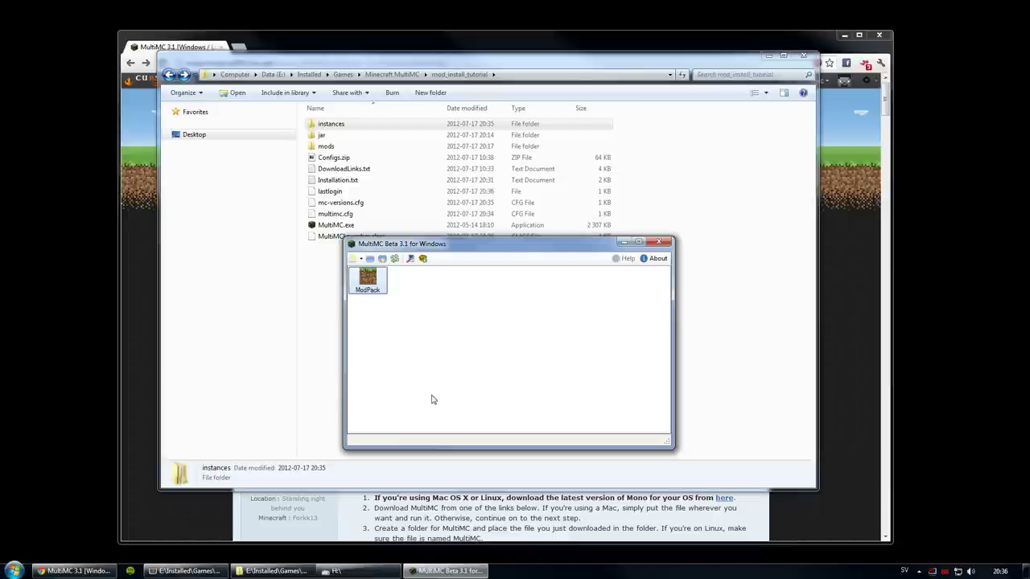
Step: Browse into instances\ModPack\.minecraft and look inside bin\natives
drag(411, 244, 436, 274)
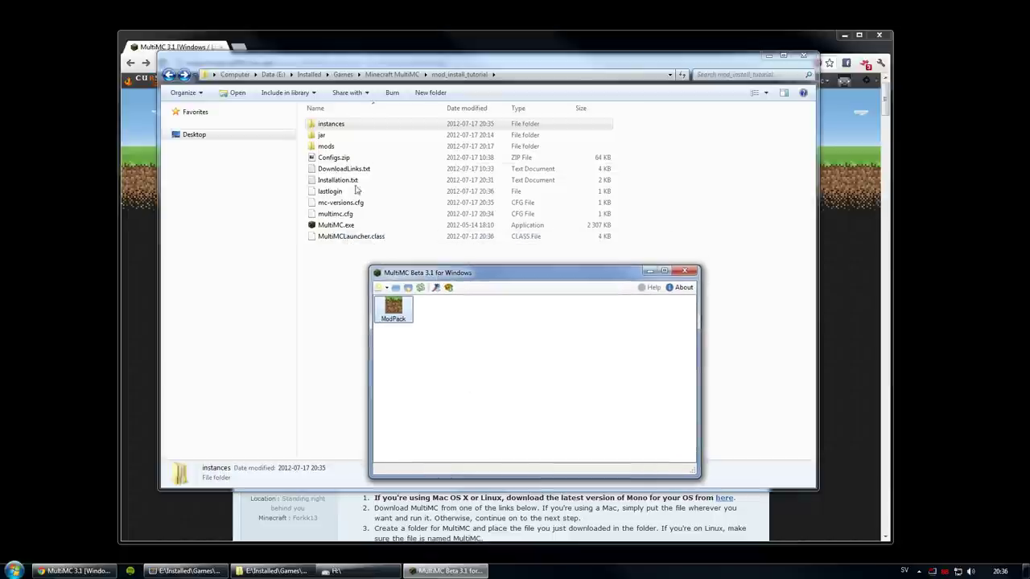
click(333, 126)
double_click(333, 126)
double_click(333, 127)
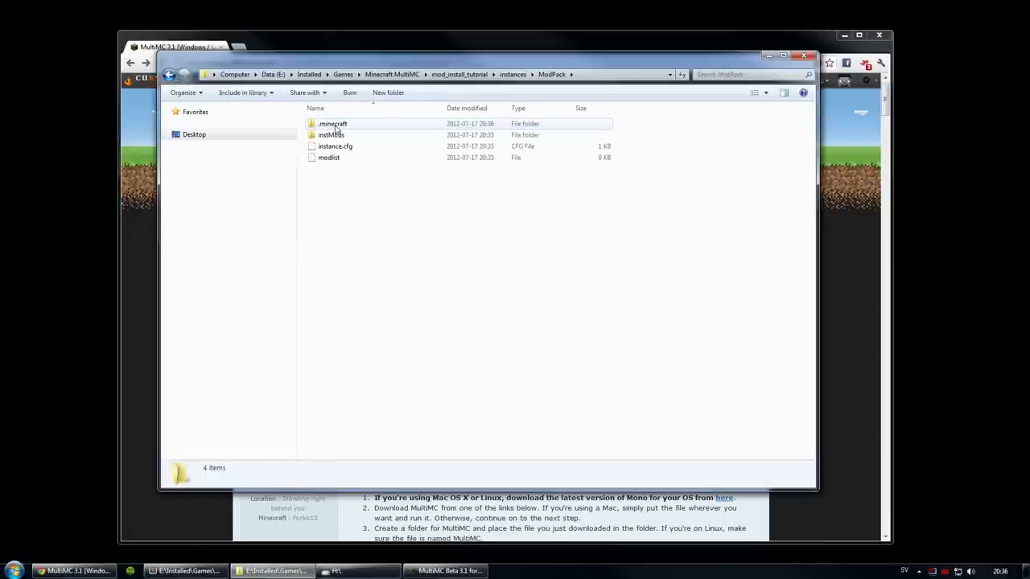
double_click(334, 126)
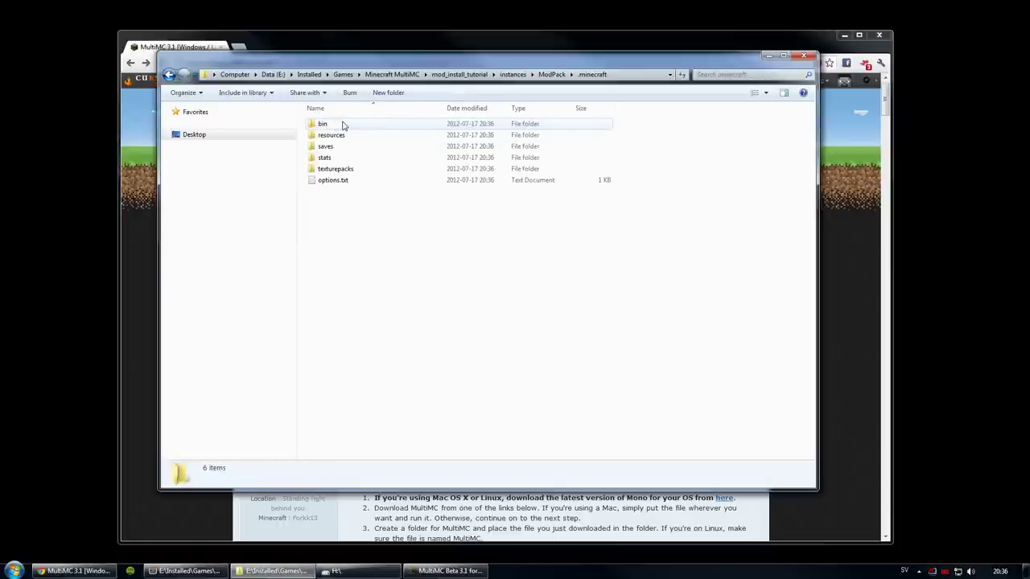
double_click(322, 124)
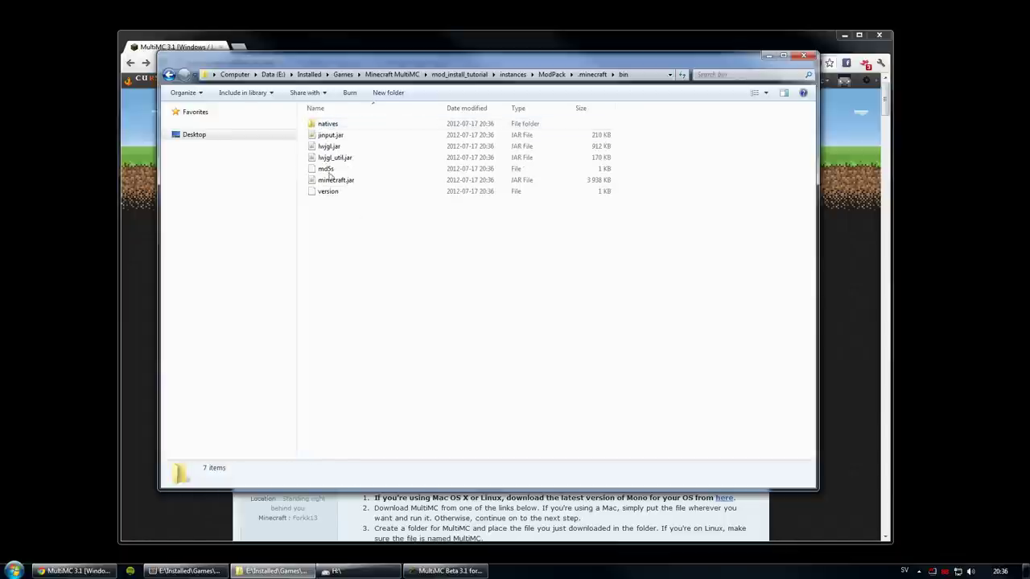
double_click(328, 125)
key(BackSpace)
key(BackSpace)
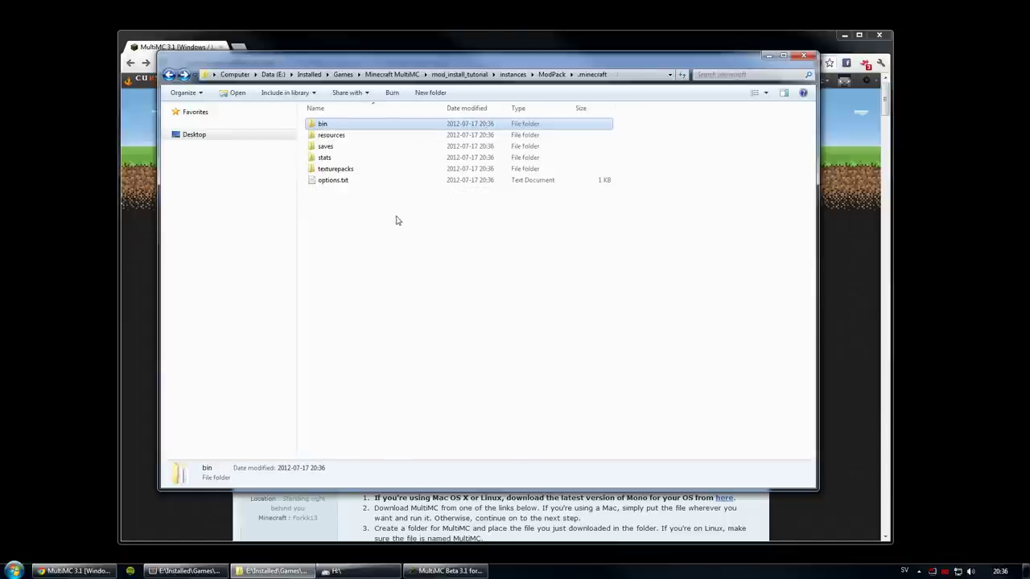
Step: Inspect the saves, resources, texturepacks and newsound folders, then bring MultiMC back
double_click(327, 147)
key(BackSpace)
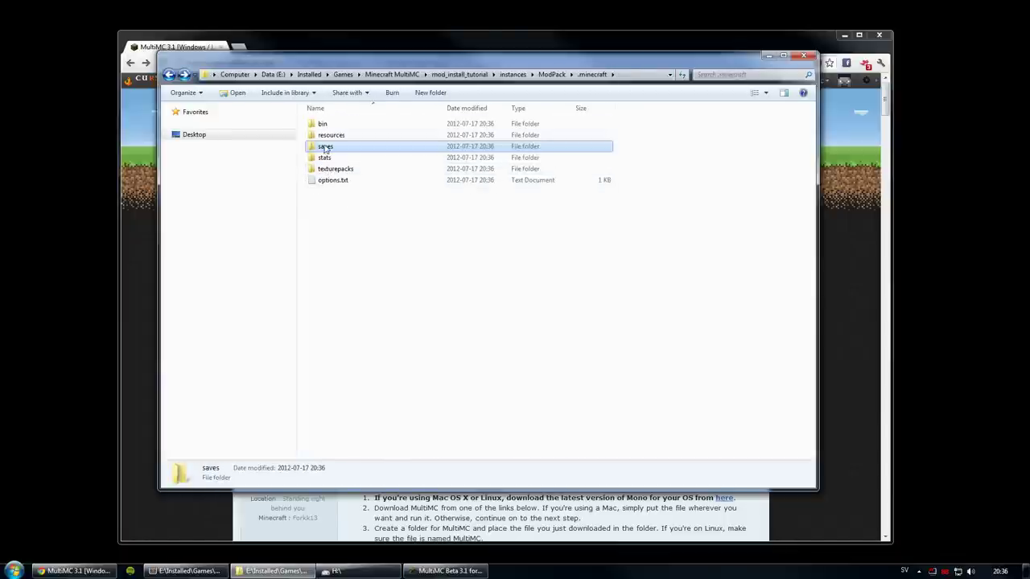
key(Up)
key(Return)
key(BackSpace)
double_click(335, 170)
key(BackSpace)
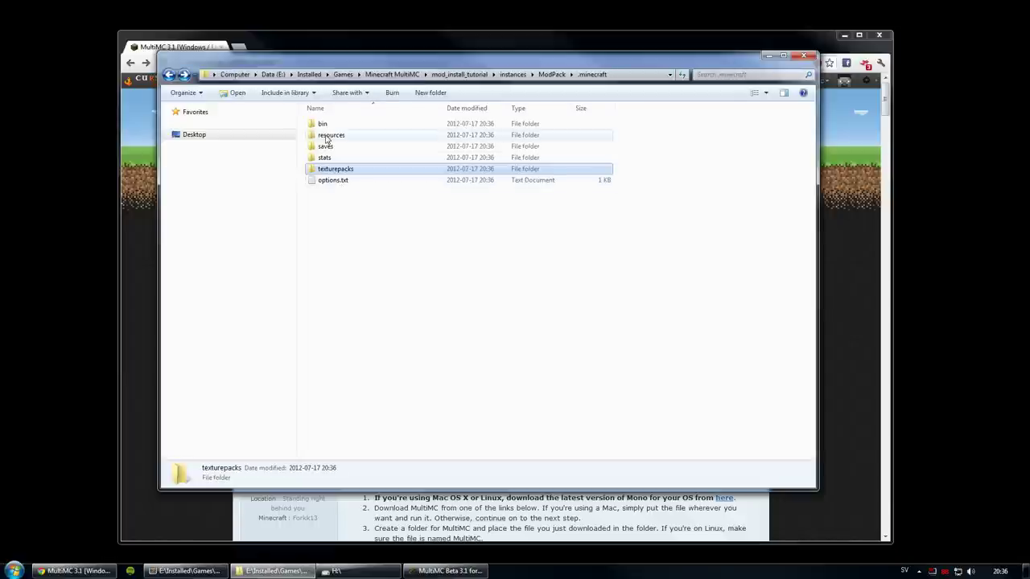
double_click(324, 133)
double_click(328, 125)
key(BackSpace)
key(BackSpace)
key(BackSpace)
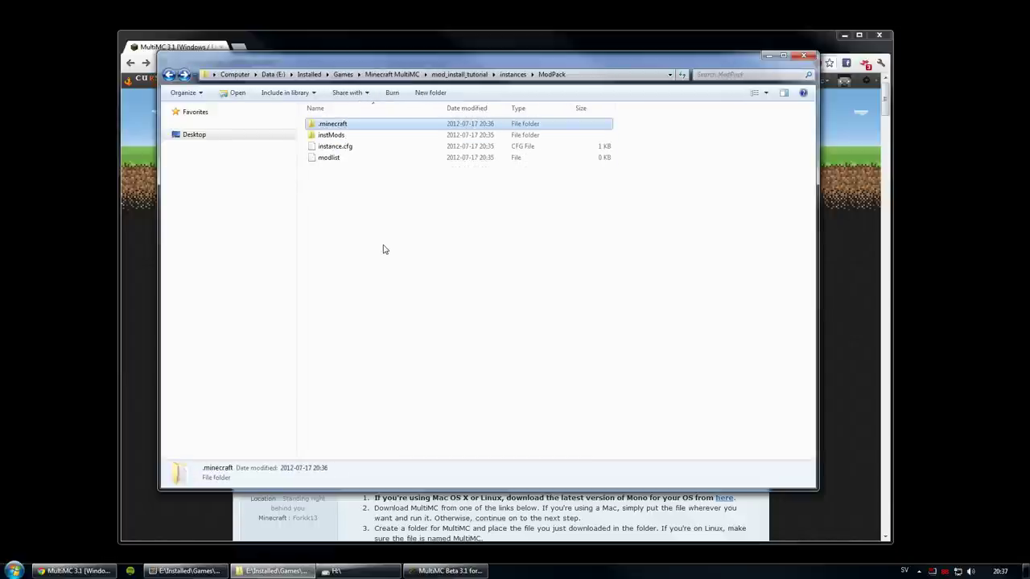
key(BackSpace)
key(BackSpace)
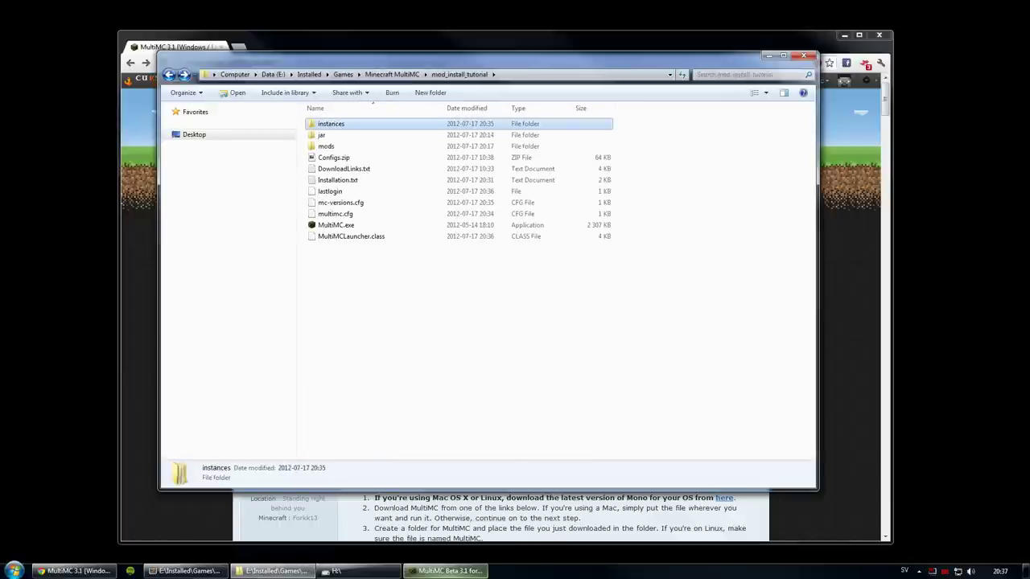
click(447, 570)
Step: Give the ModPack instance the diamond icon
click(843, 37)
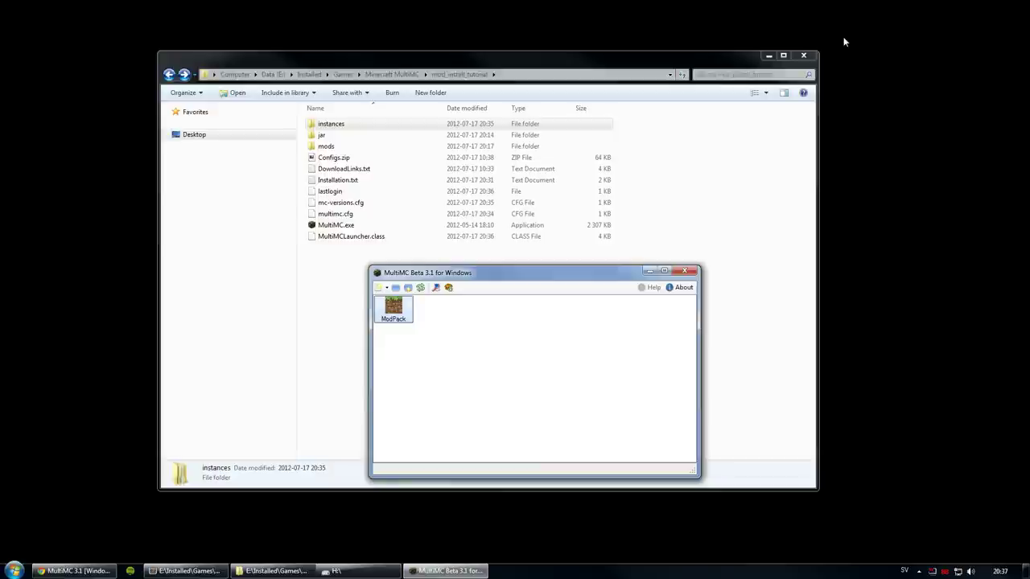
drag(456, 275, 476, 307)
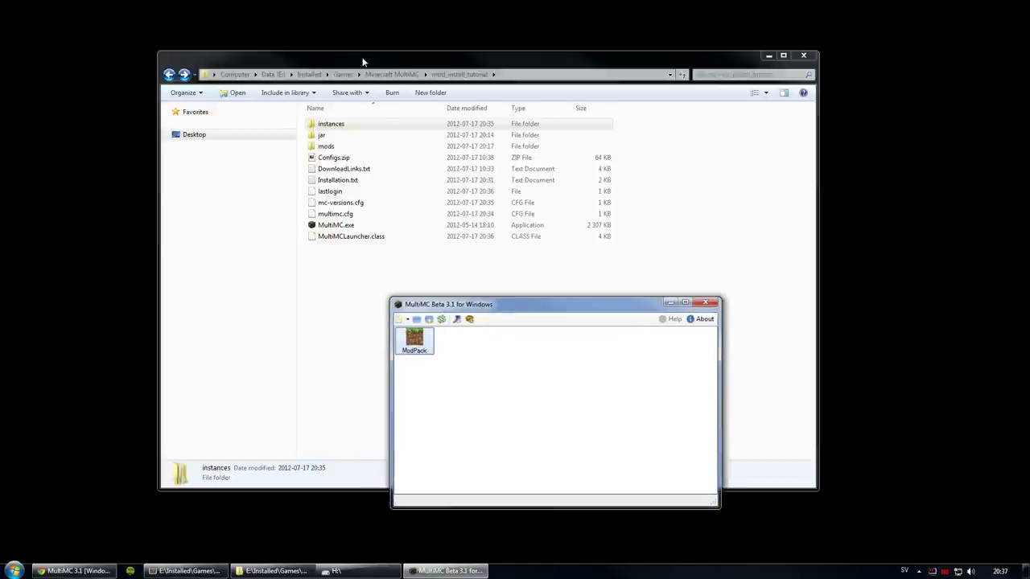
drag(365, 62, 313, 48)
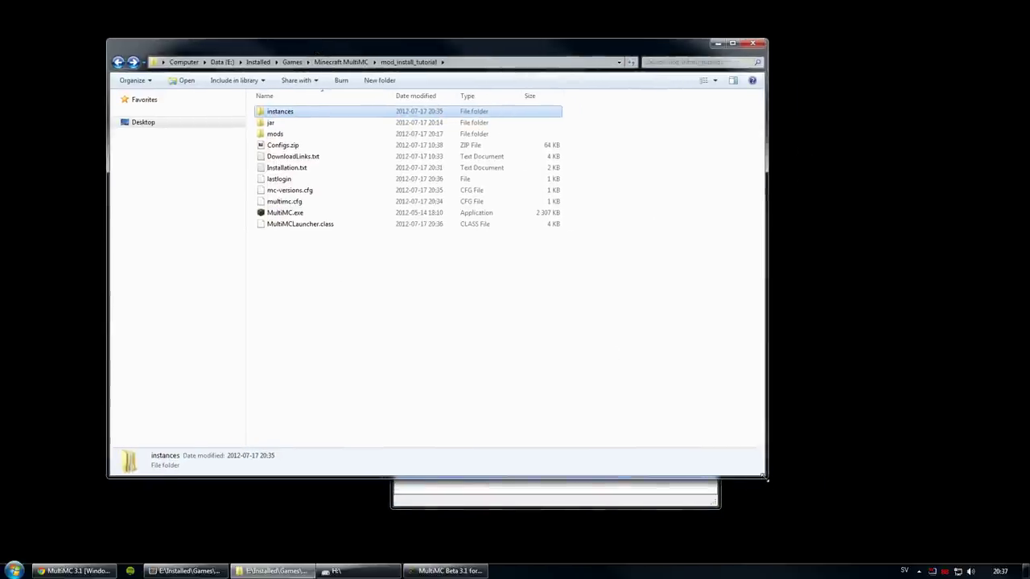
drag(767, 479, 632, 309)
click(687, 330)
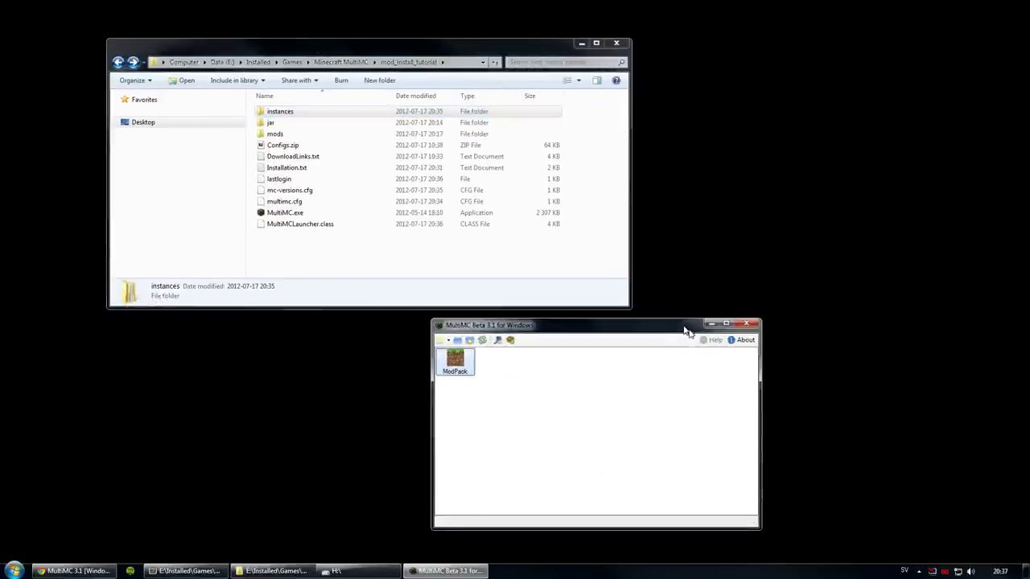
drag(686, 330, 688, 344)
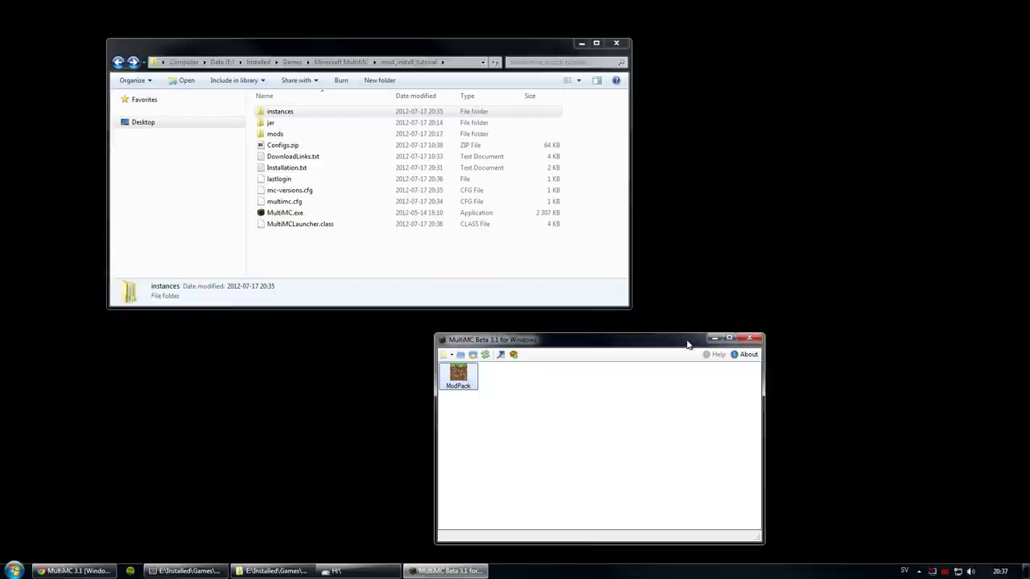
right_click(456, 381)
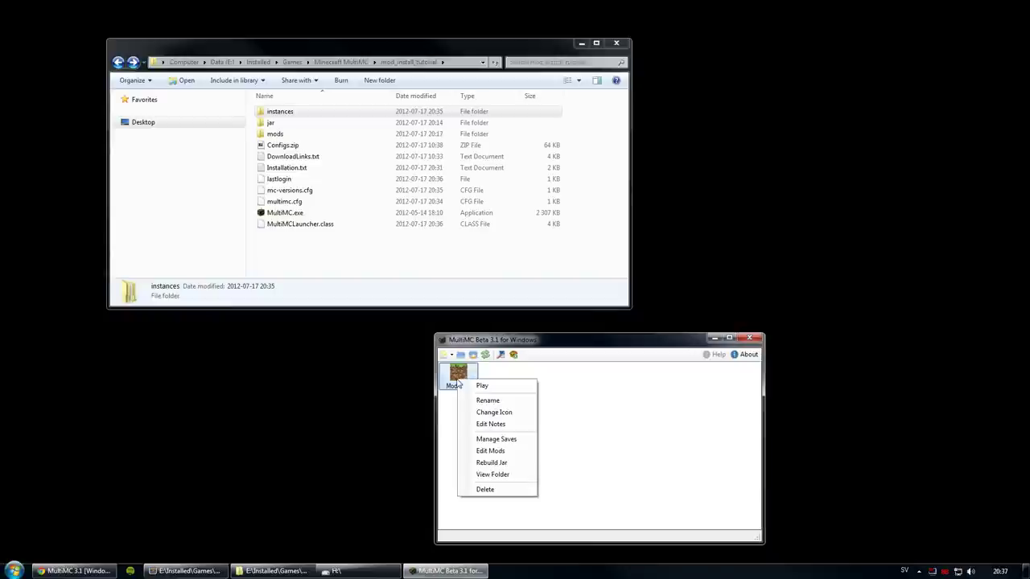
click(459, 370)
right_click(456, 370)
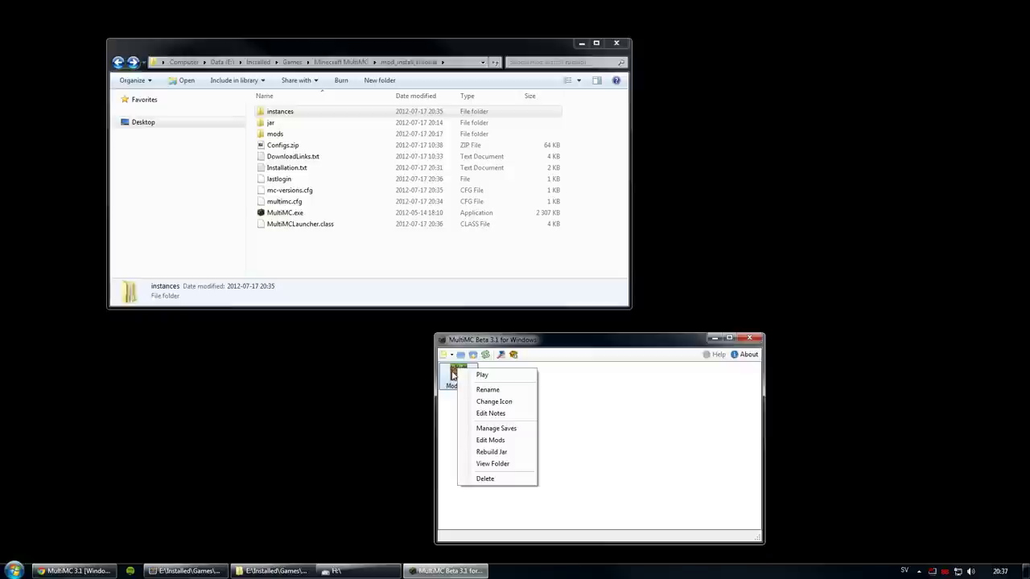
click(493, 401)
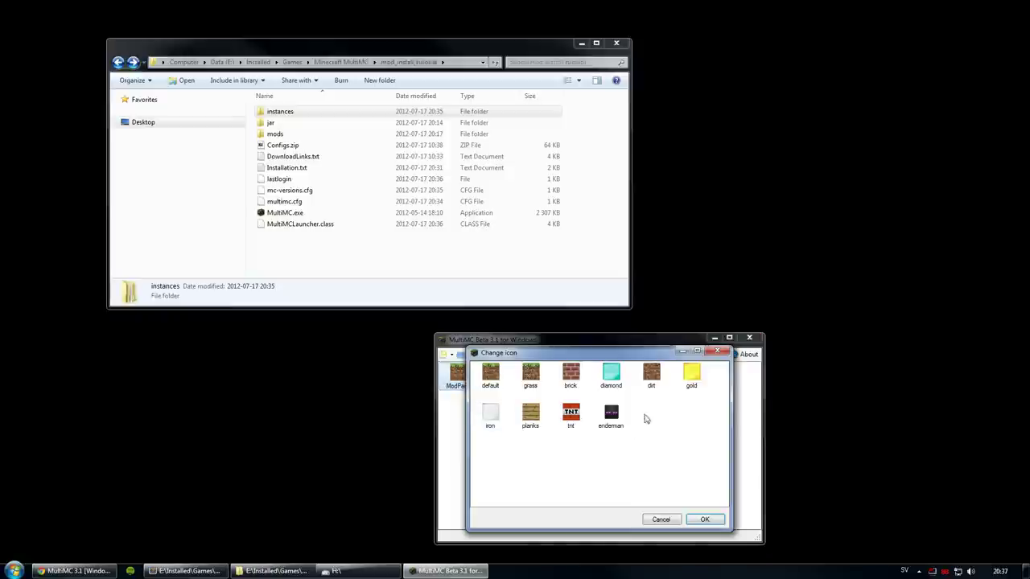
click(616, 379)
click(705, 519)
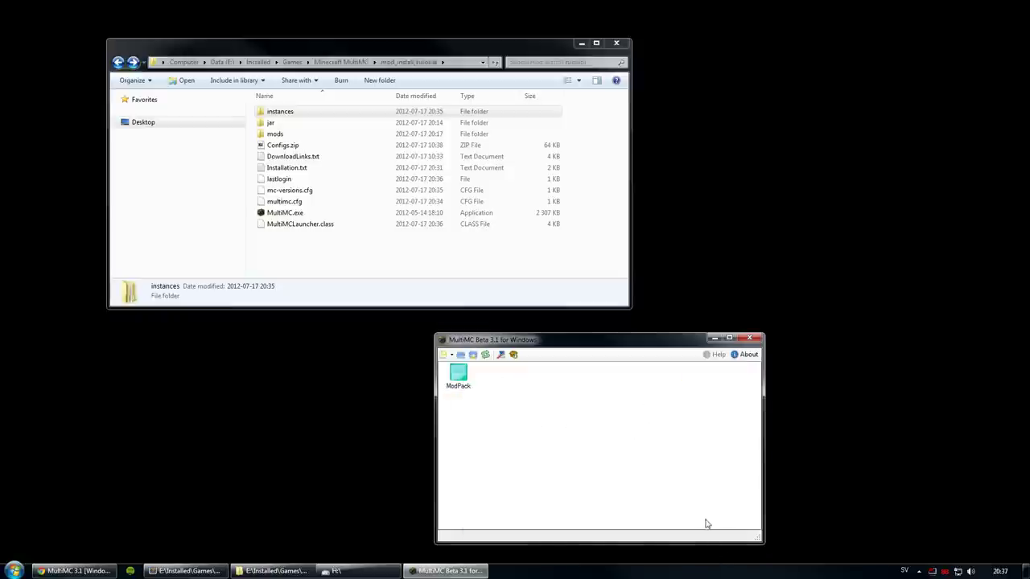
Step: Add a description to ModPack's instance notes
right_click(461, 379)
click(507, 421)
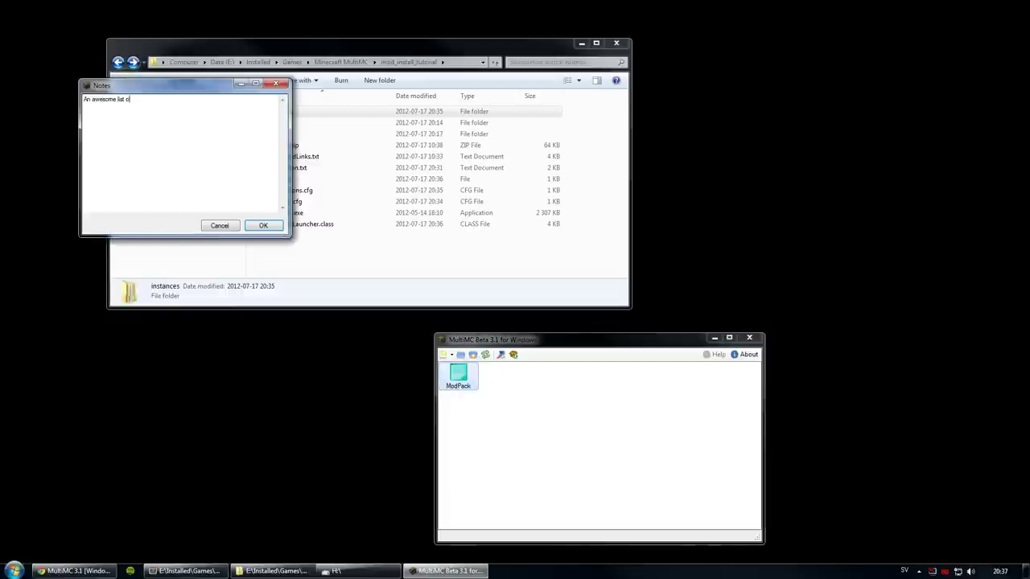
click(263, 225)
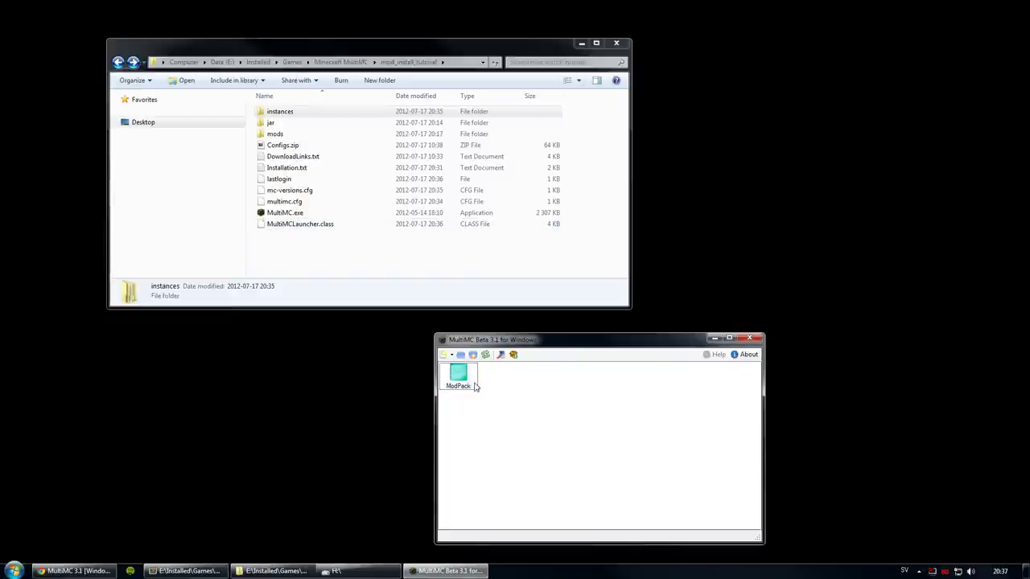
Step: Check ModPack's empty saves list, then open its Edit Mods window
right_click(463, 379)
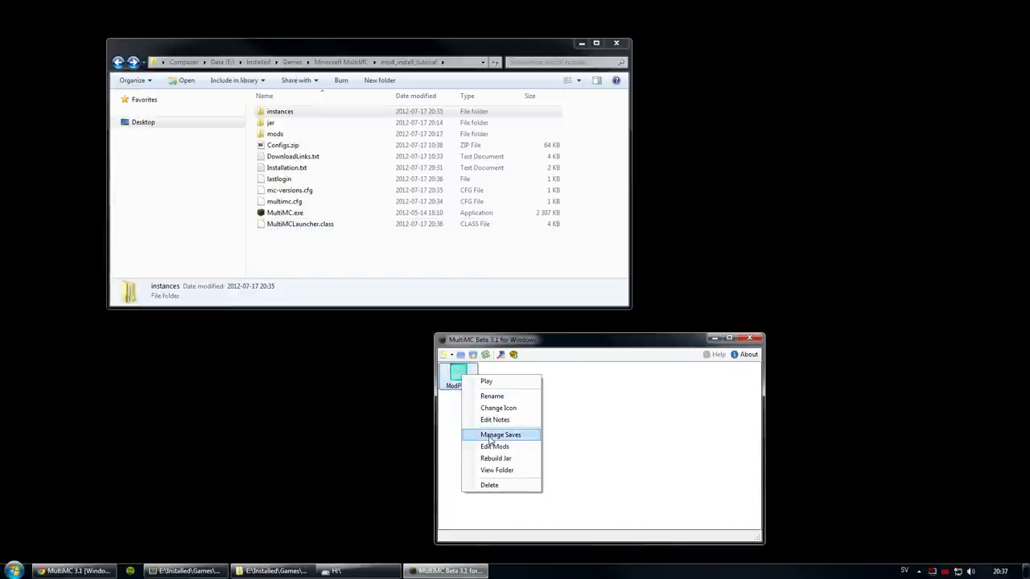
click(490, 436)
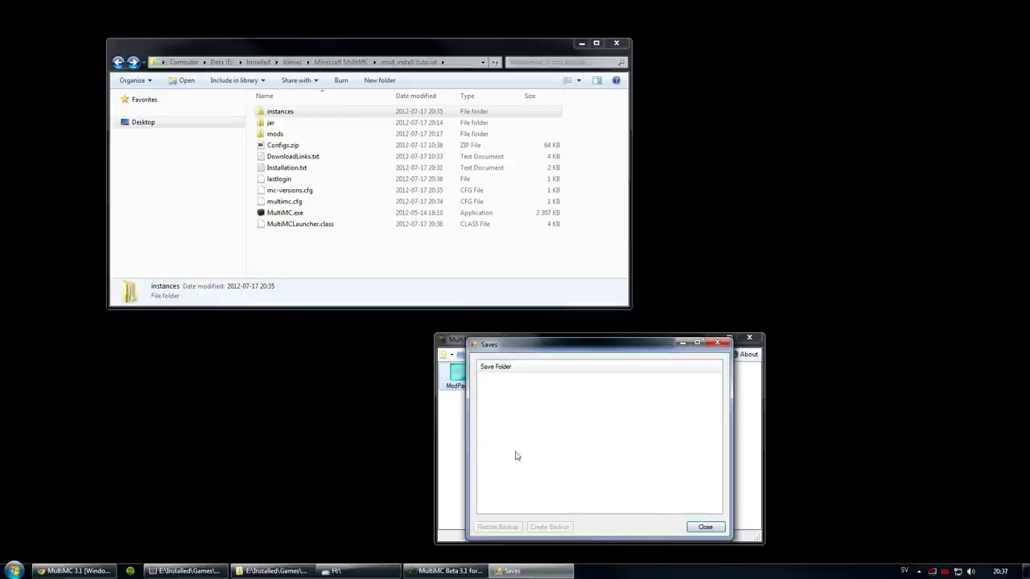
click(705, 527)
right_click(463, 377)
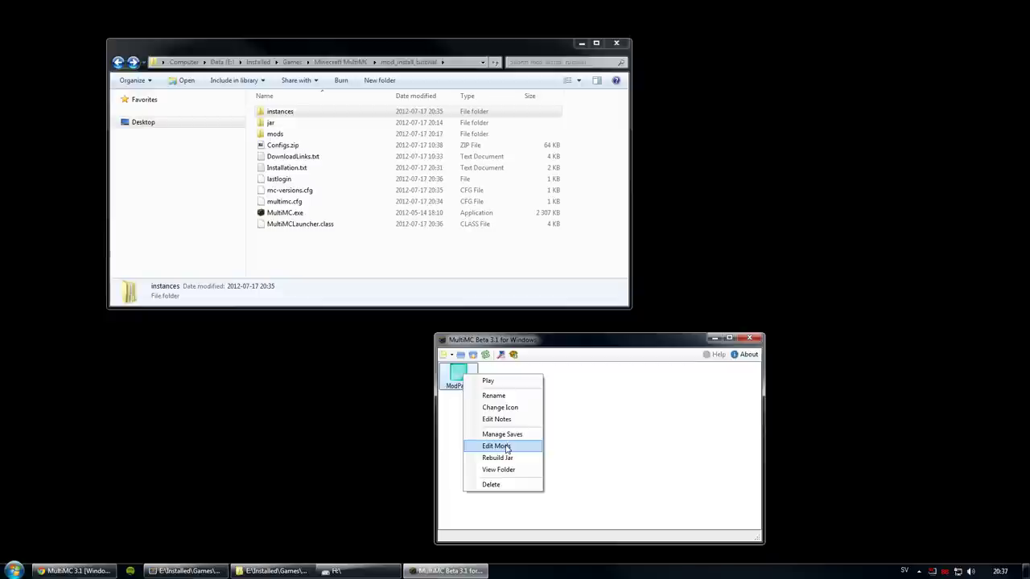
click(507, 448)
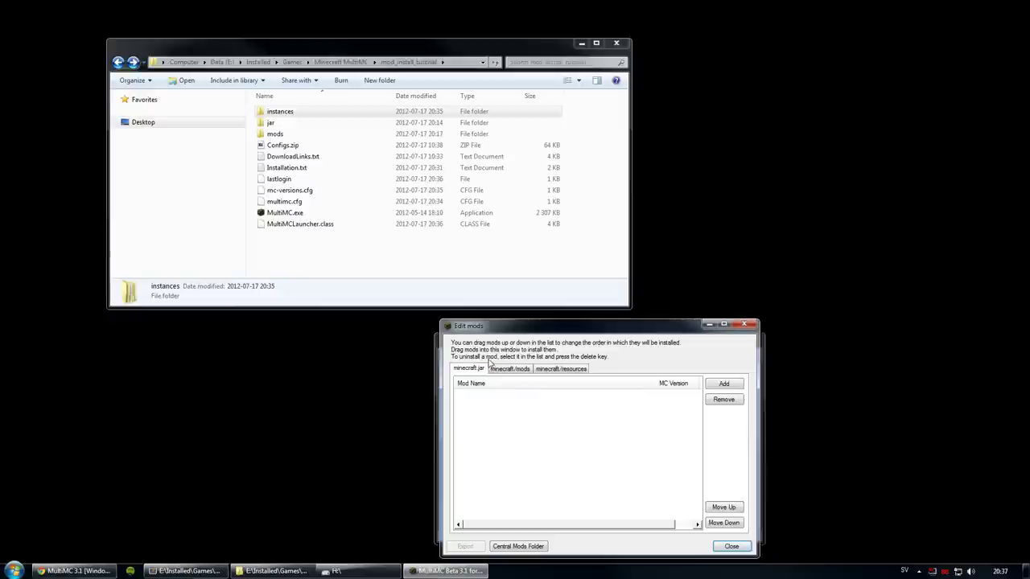
drag(498, 328, 529, 314)
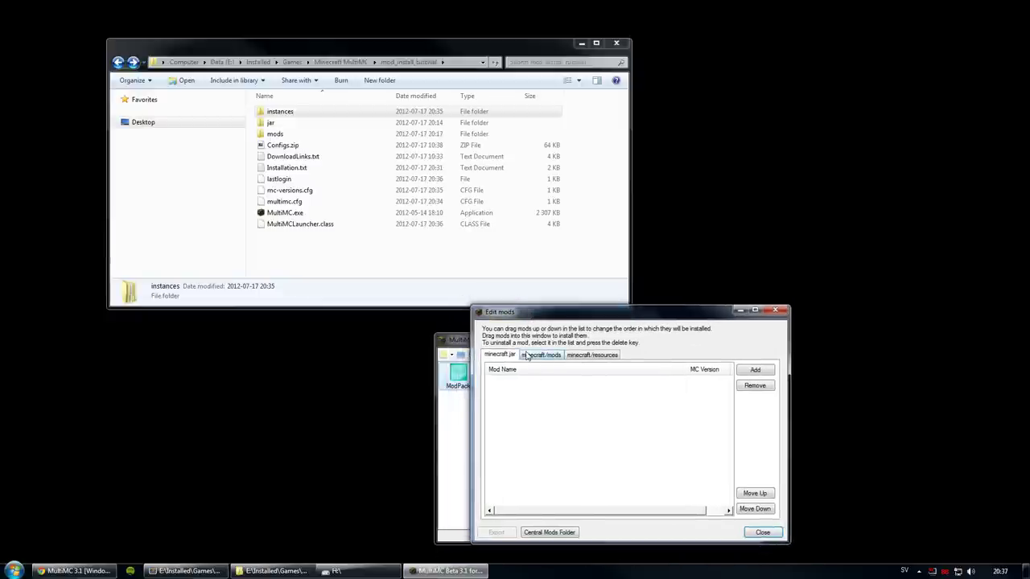
click(529, 356)
click(593, 357)
click(557, 355)
click(501, 355)
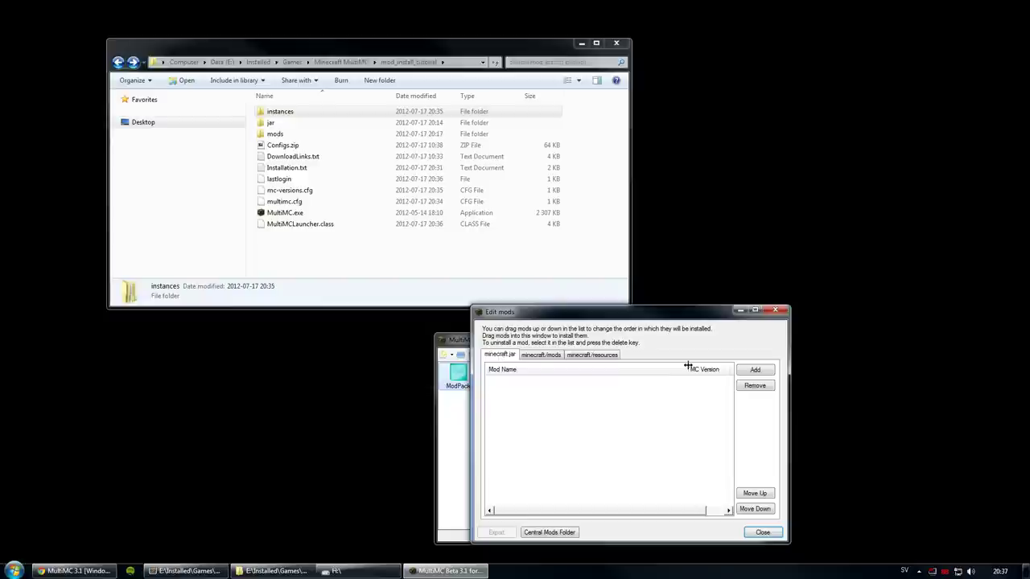
drag(693, 369, 683, 369)
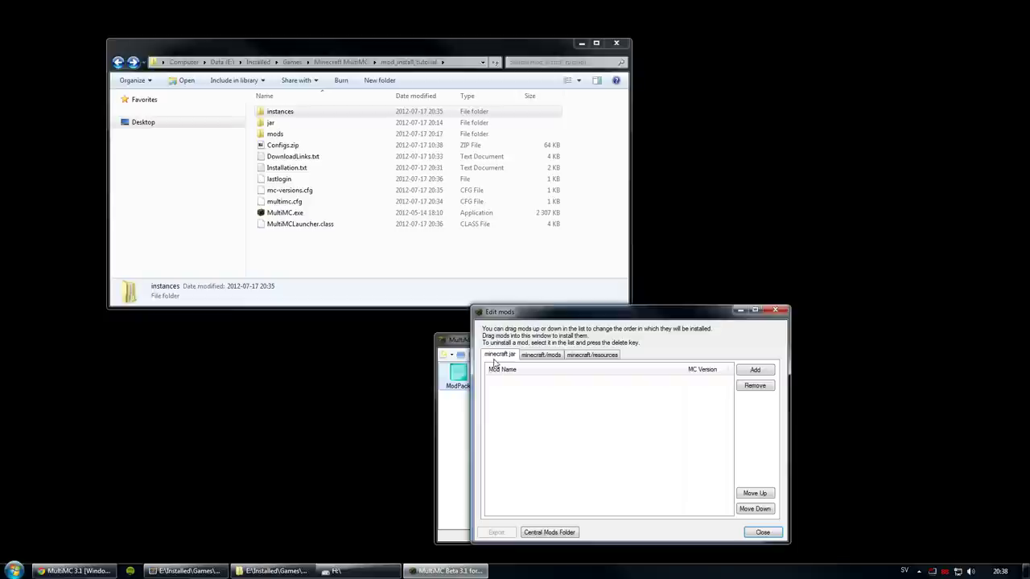
click(540, 356)
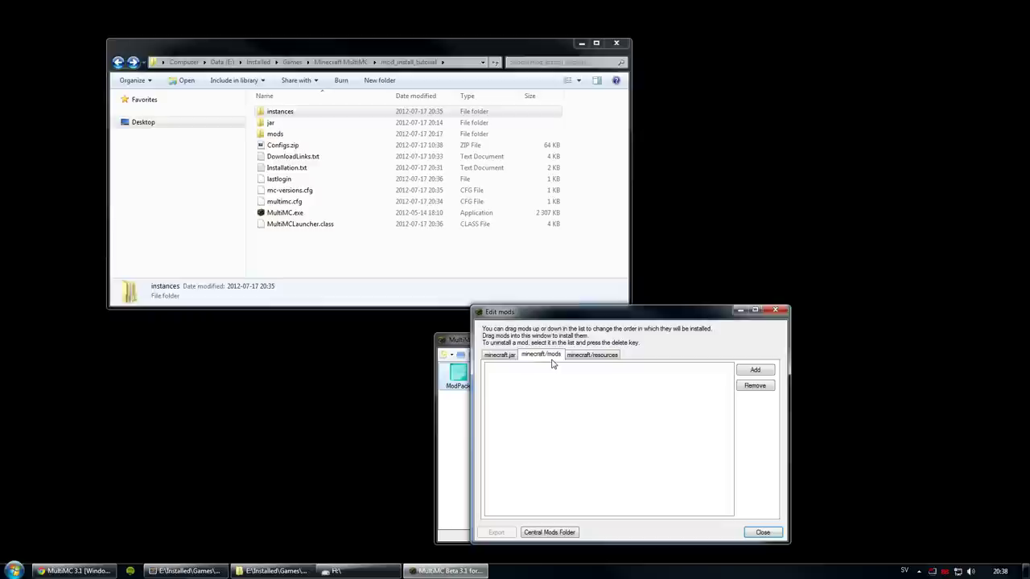
click(585, 357)
click(493, 368)
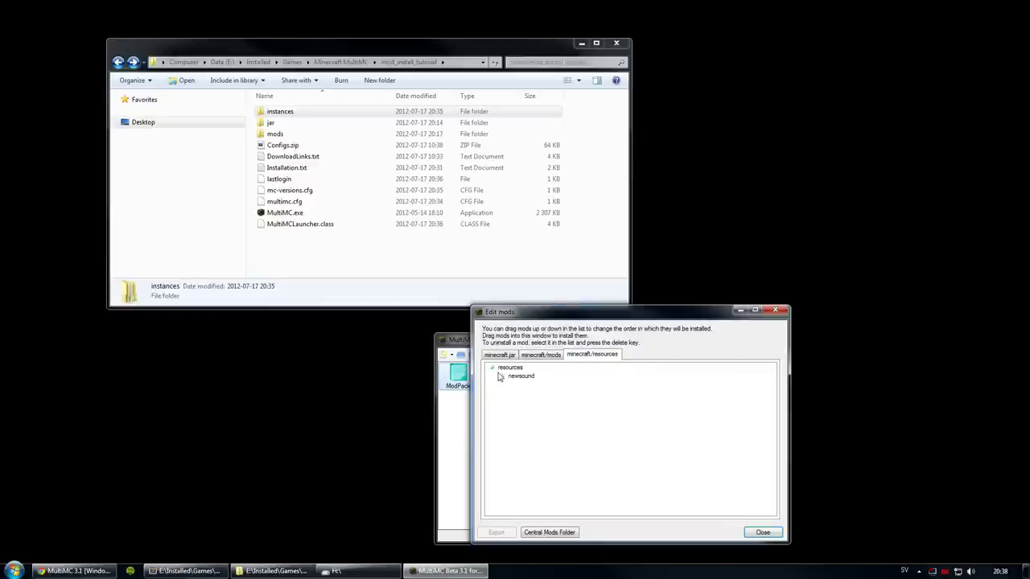
click(502, 376)
click(512, 393)
click(513, 384)
click(513, 385)
click(513, 393)
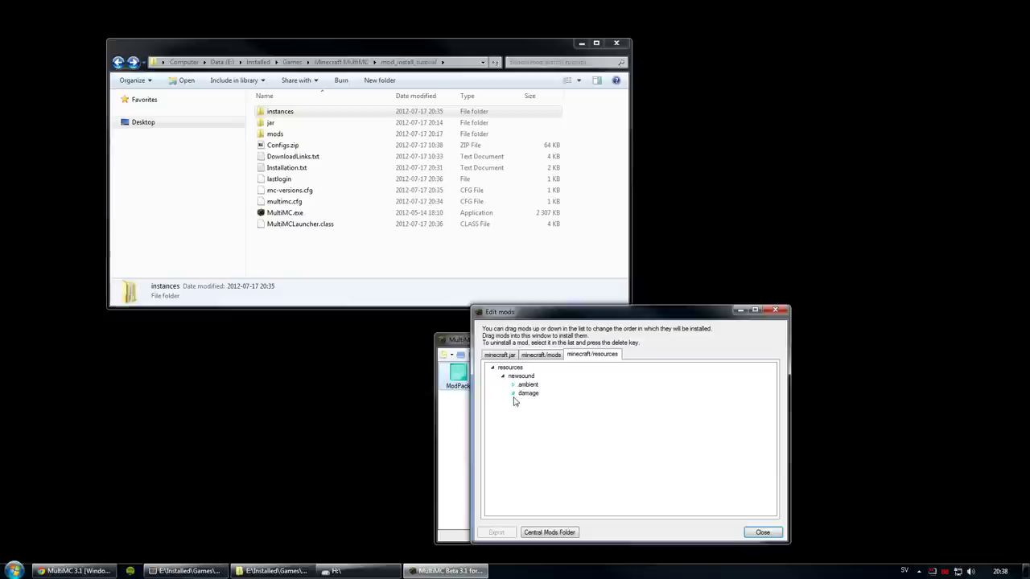
click(502, 375)
click(492, 368)
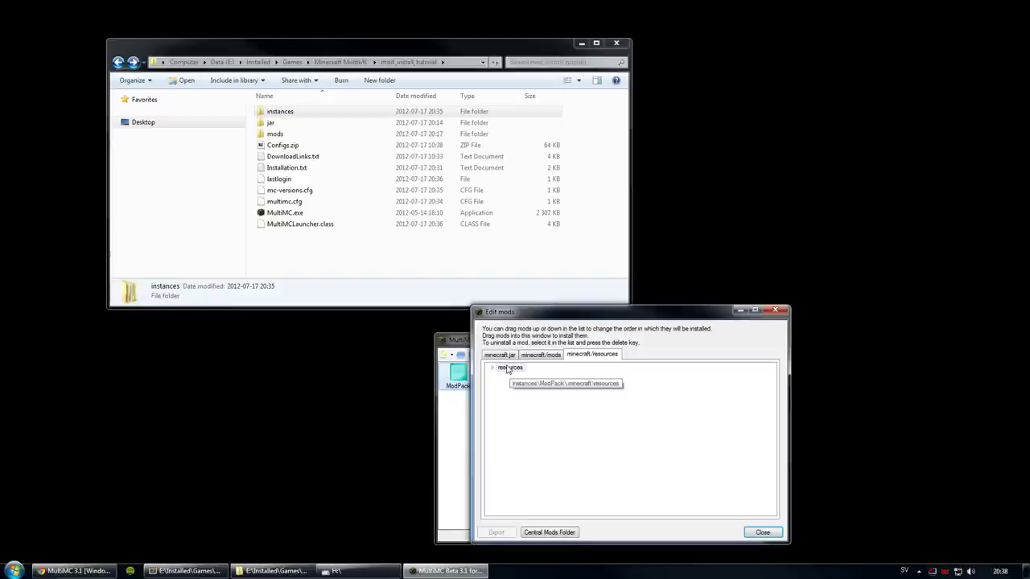
click(537, 357)
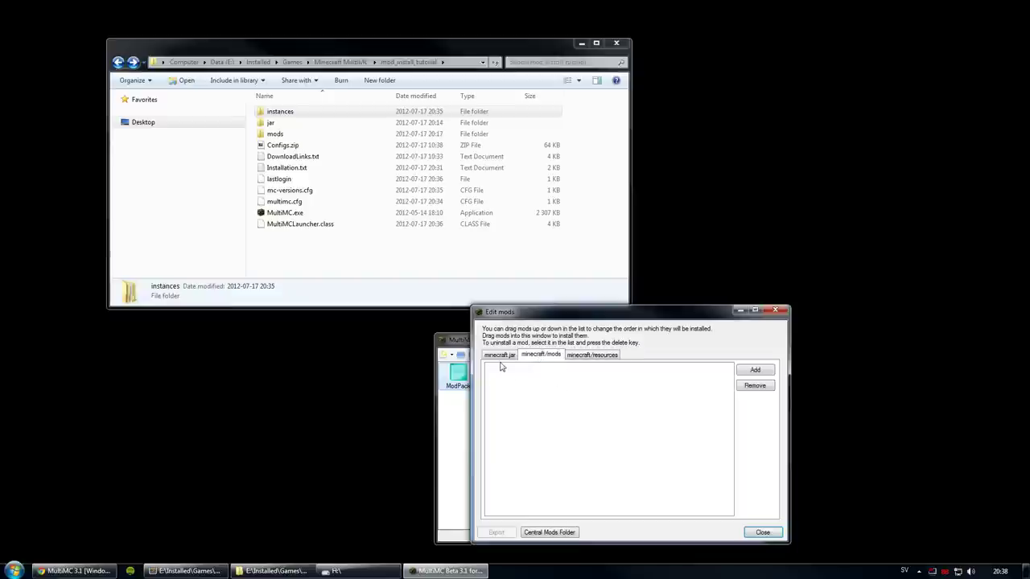
click(500, 356)
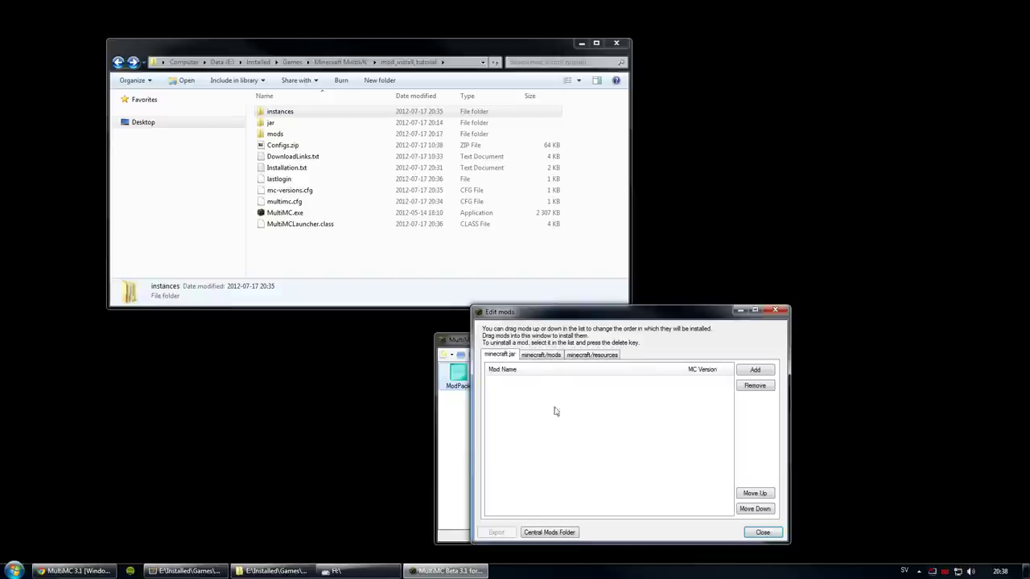
click(749, 372)
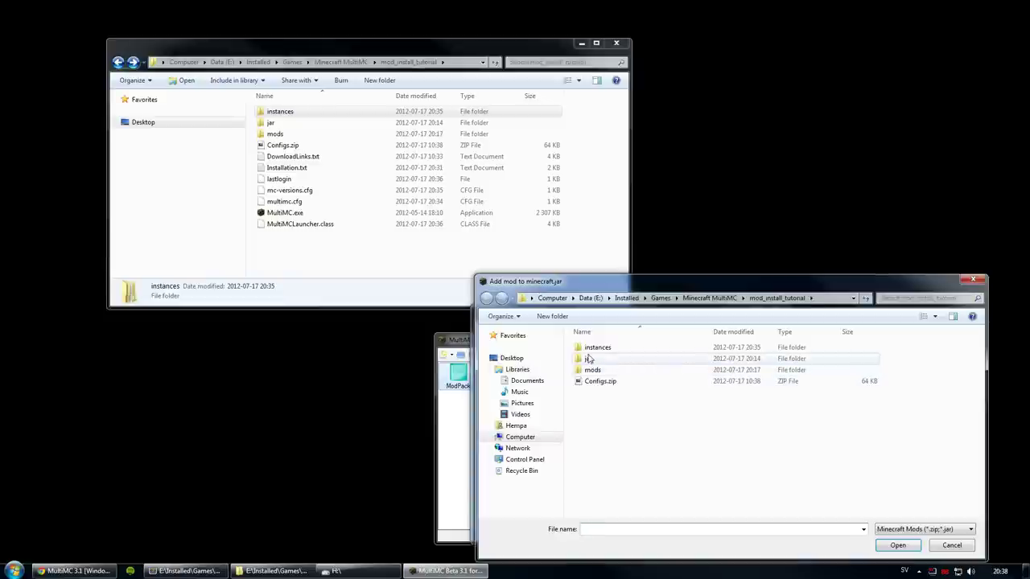
Step: Add minecraftforge-client-3.3.8.160.zip from the jar folder to ModPack's minecraft.jar list
drag(573, 283, 532, 254)
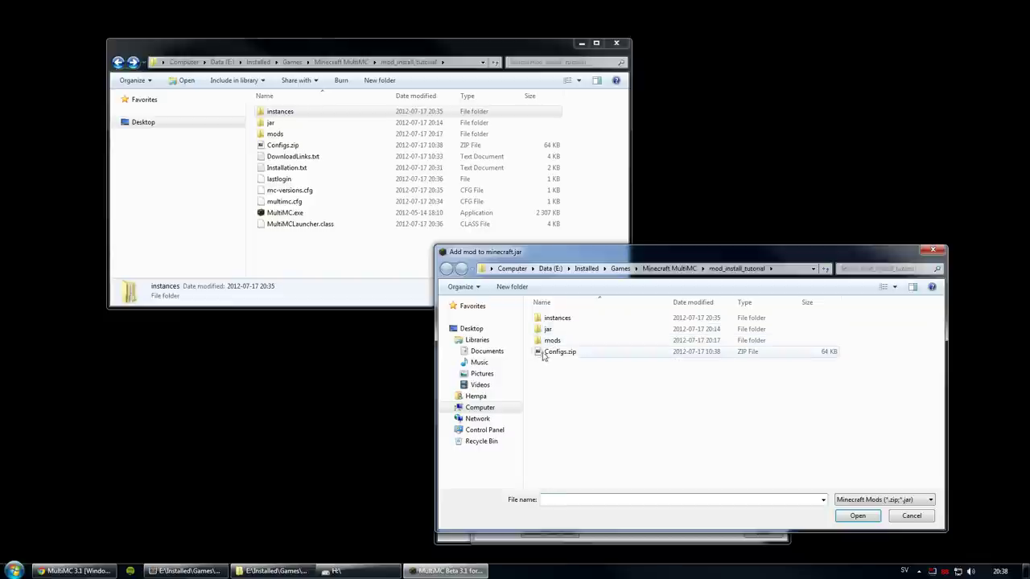
click(446, 330)
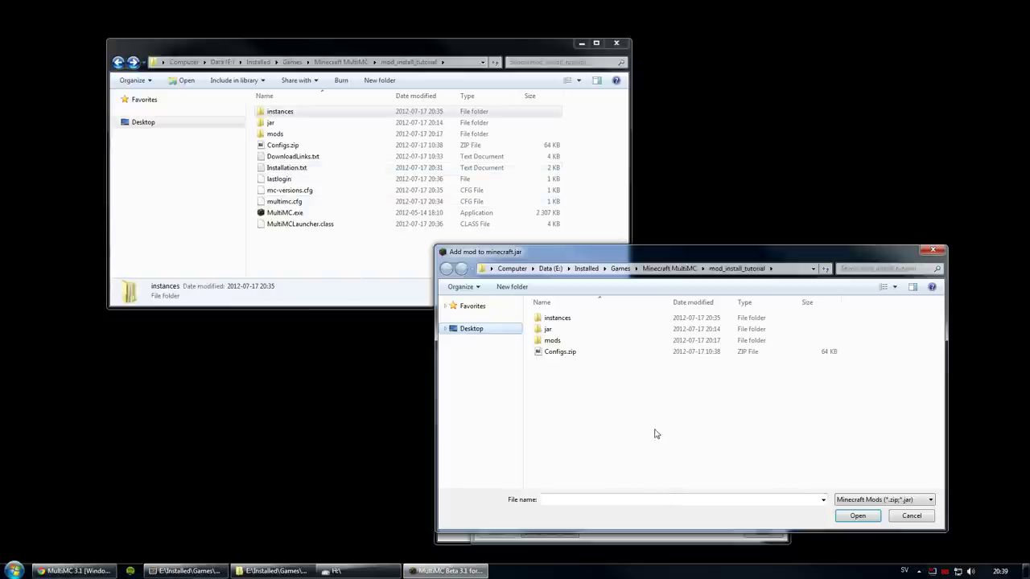
double_click(550, 330)
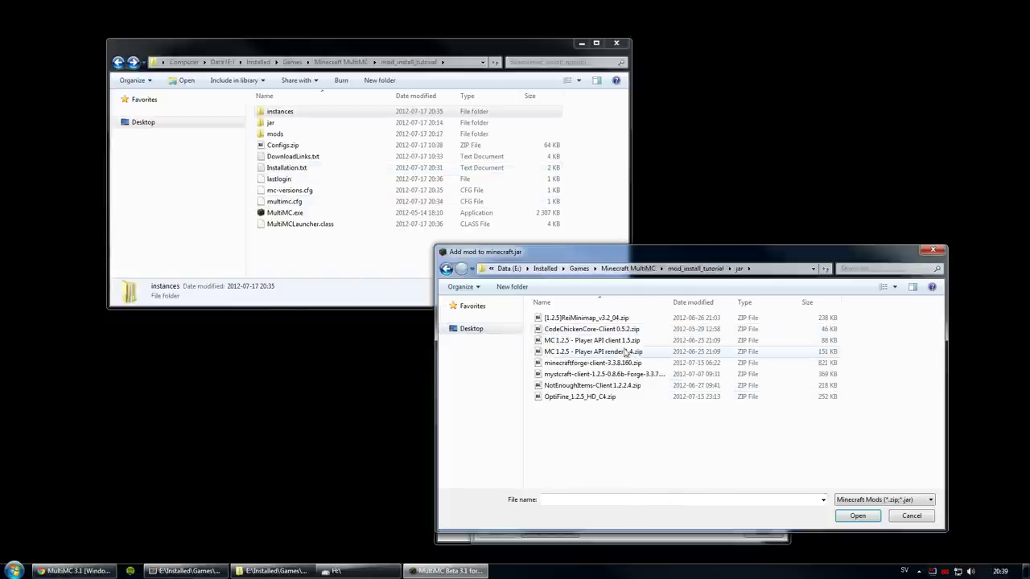
click(578, 364)
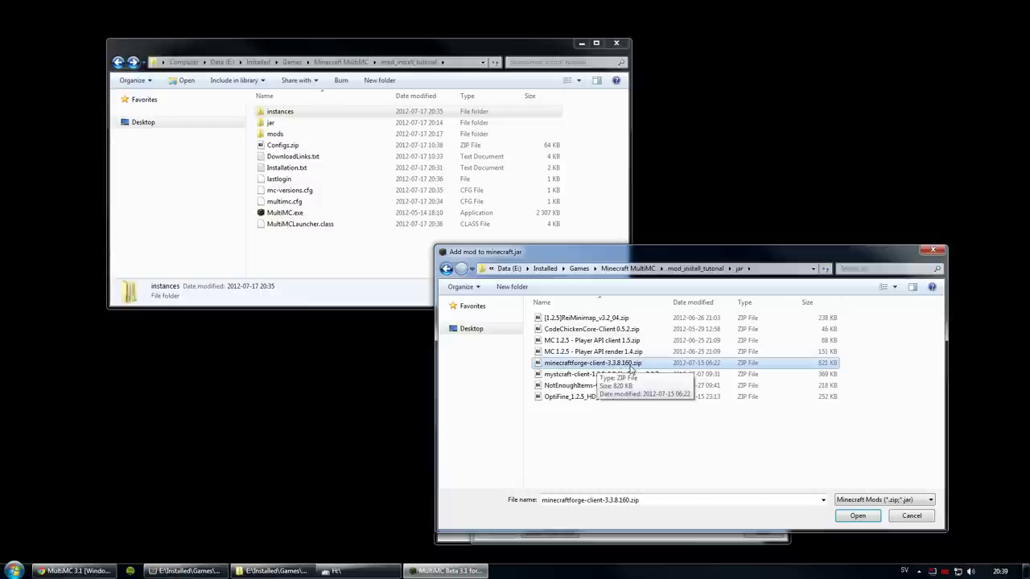
click(856, 517)
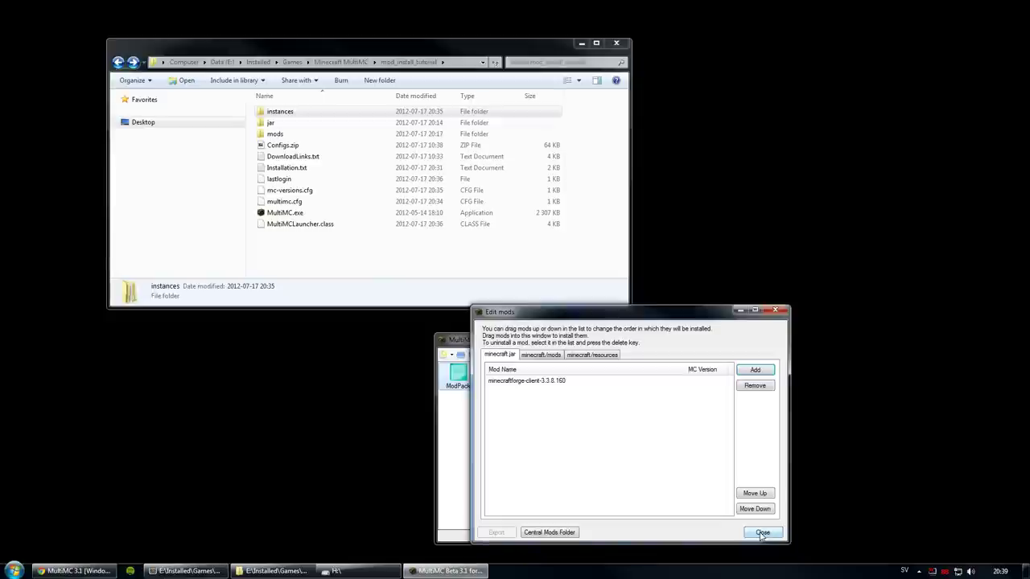
Step: Close Edit mods, rebuild ModPack's jar with Forge, and launch the instance
click(761, 534)
right_click(456, 377)
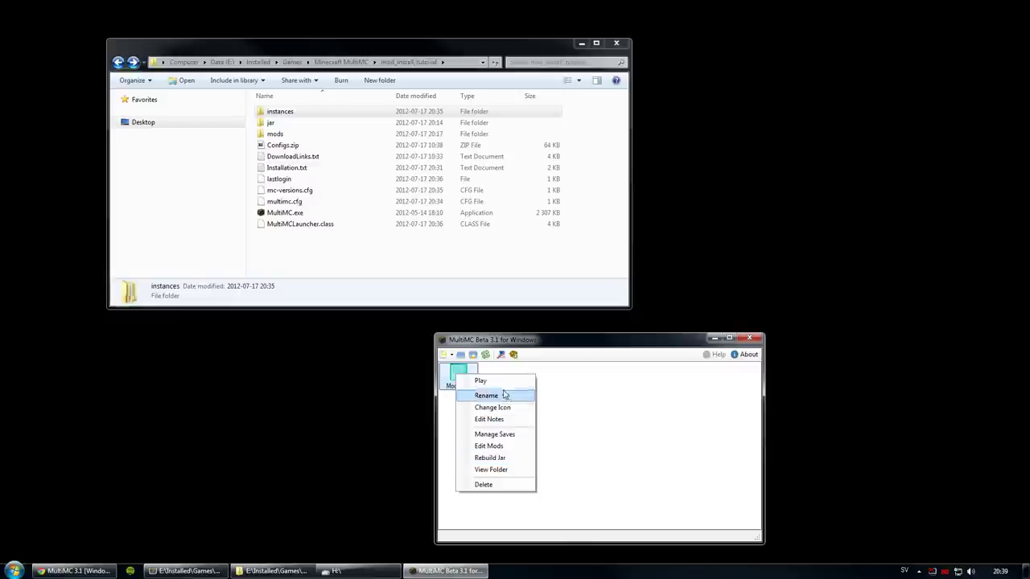
click(515, 460)
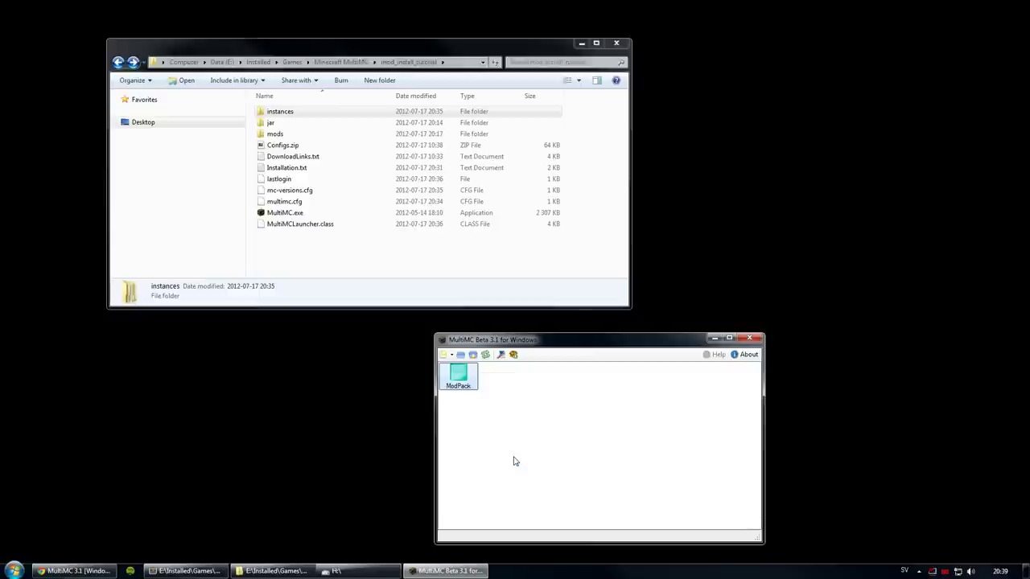
double_click(461, 374)
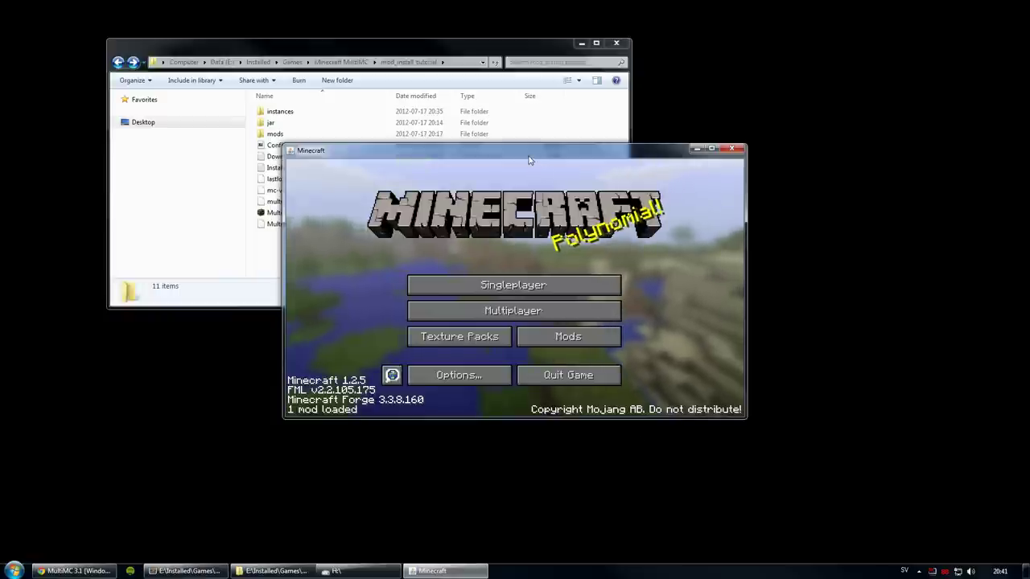
Step: Confirm Forge Mod Loader and Minecraft Forge 3.3.8.160 in the Mods list, then quit the game
drag(530, 153, 533, 132)
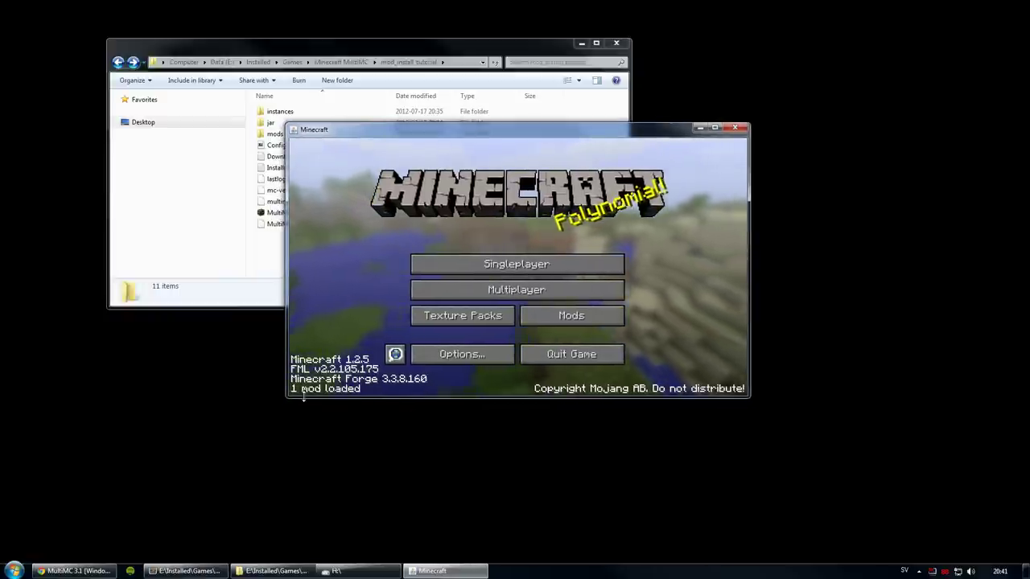
click(551, 314)
click(324, 224)
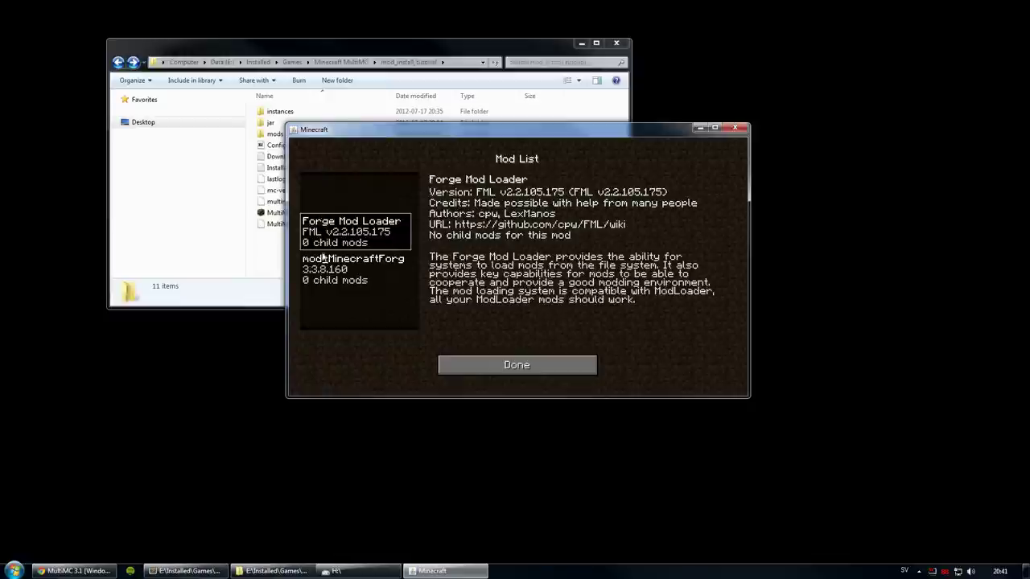
click(326, 271)
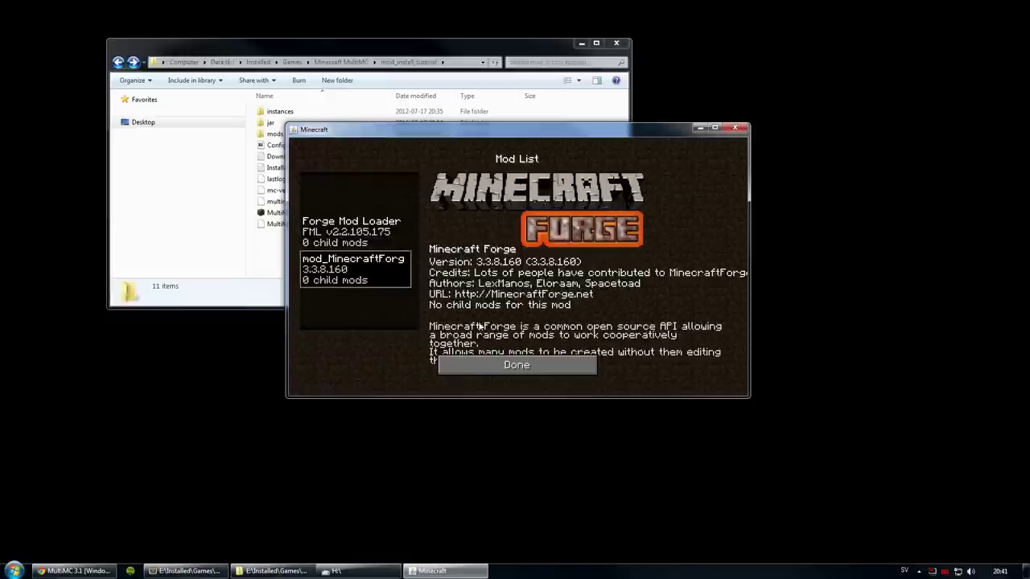
click(515, 365)
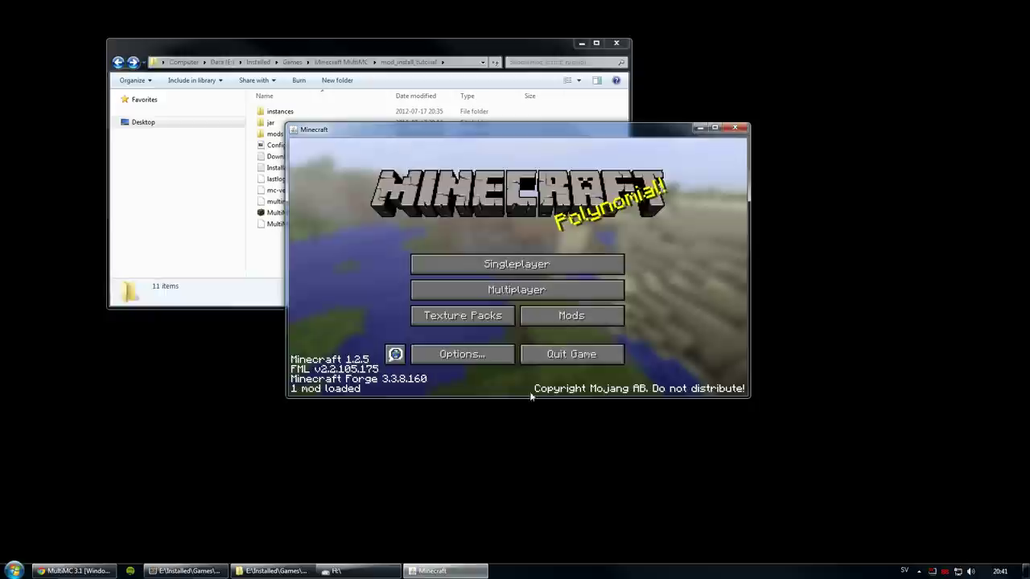
click(569, 353)
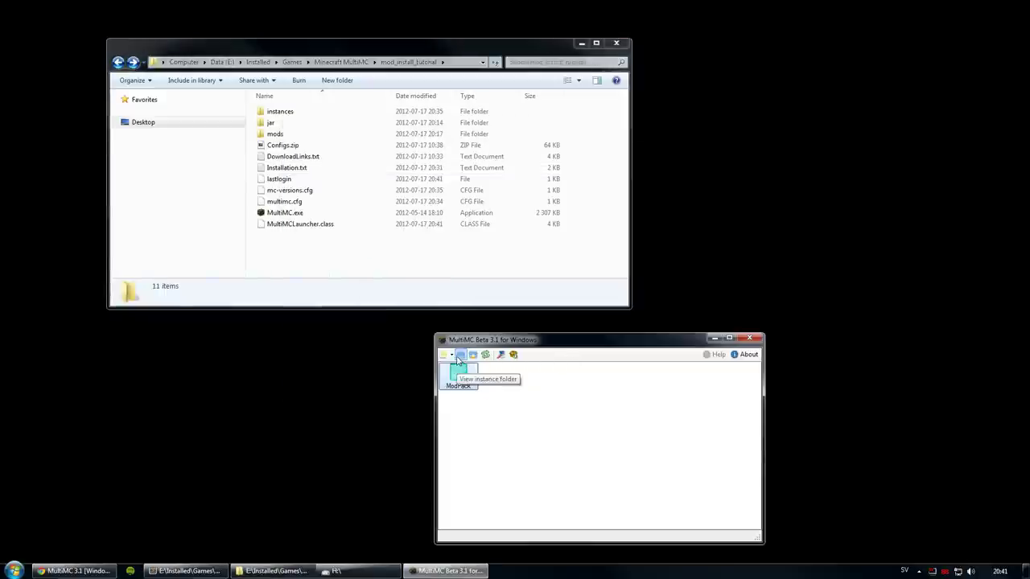
Step: Open the instances folder from MultiMC and navigate into ModPack's .minecraft folder
click(460, 355)
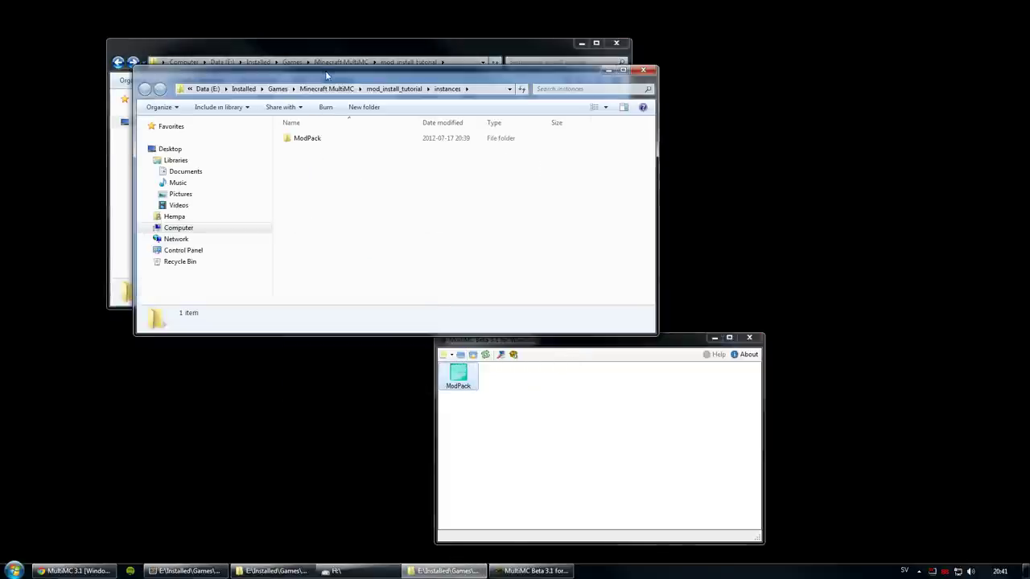
drag(326, 75, 376, 110)
click(192, 184)
double_click(368, 173)
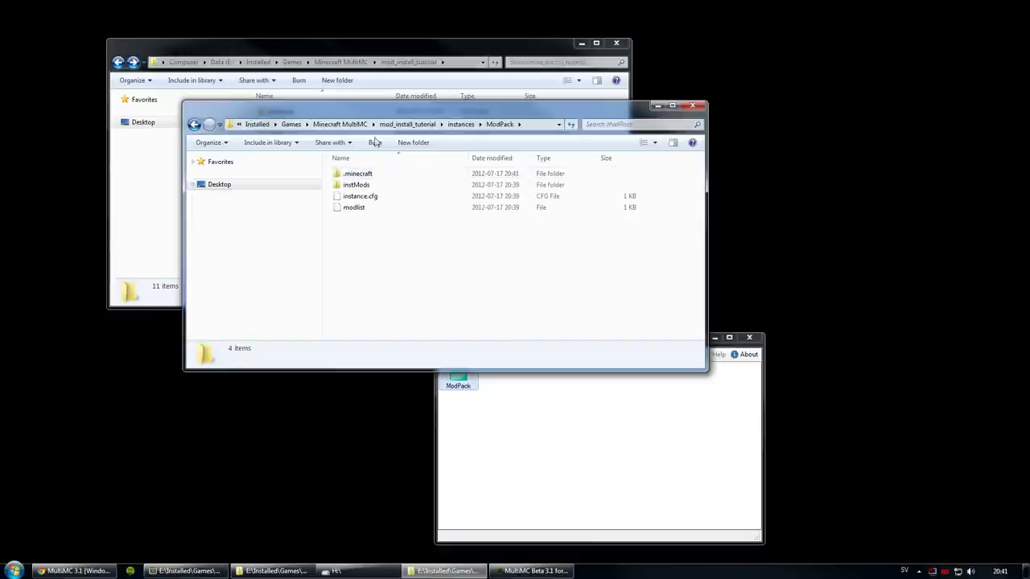
drag(378, 109, 685, 266)
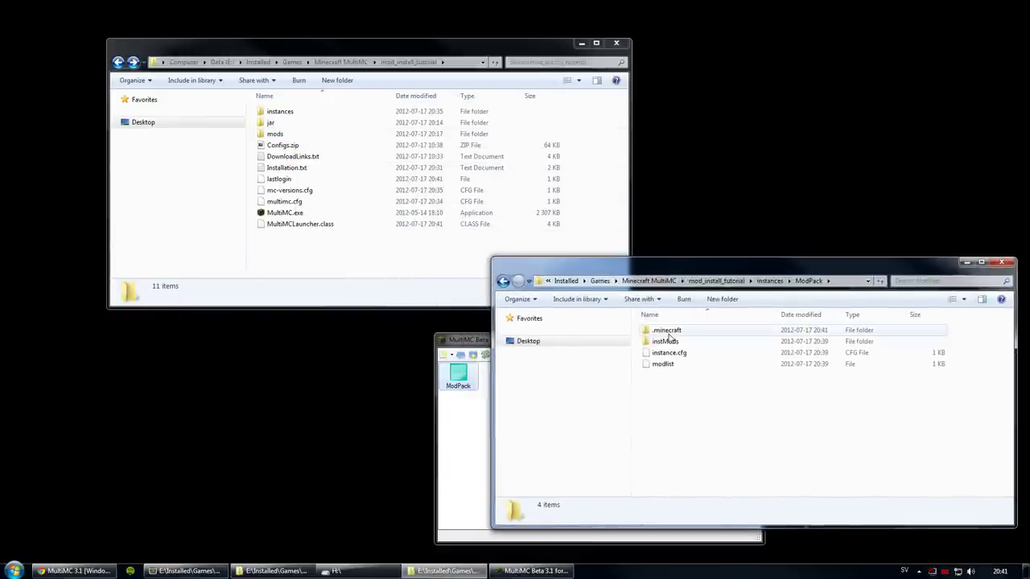
double_click(667, 331)
Step: Place the mod_install_tutorial window beside it and select Configs.zip
click(342, 286)
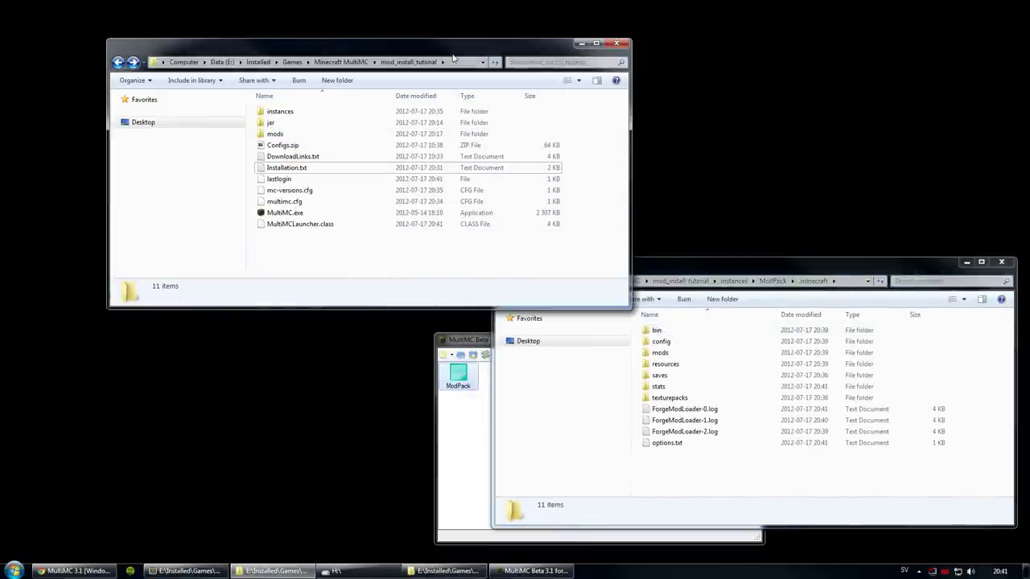
drag(453, 59, 387, 31)
drag(567, 281, 472, 240)
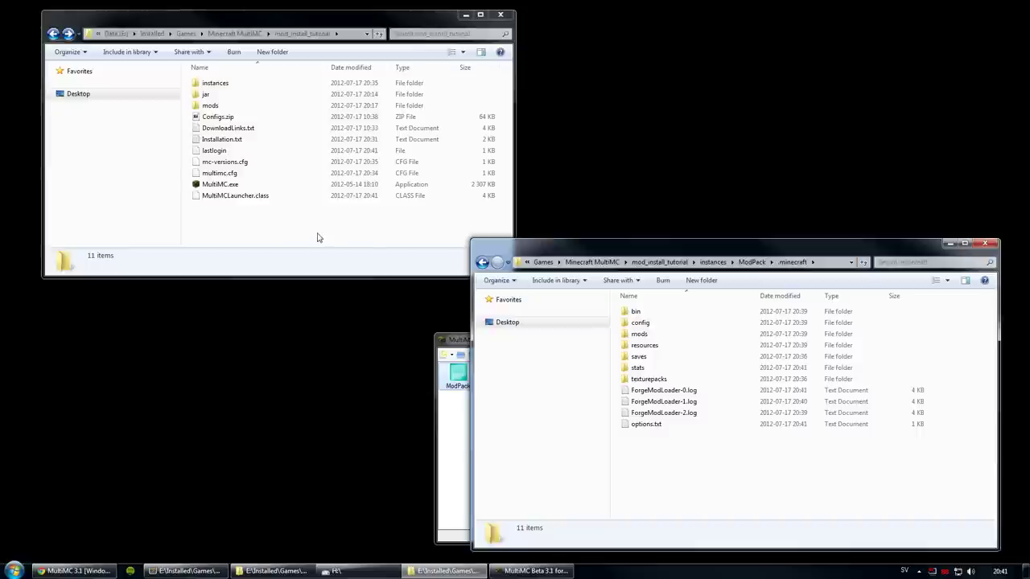
click(717, 391)
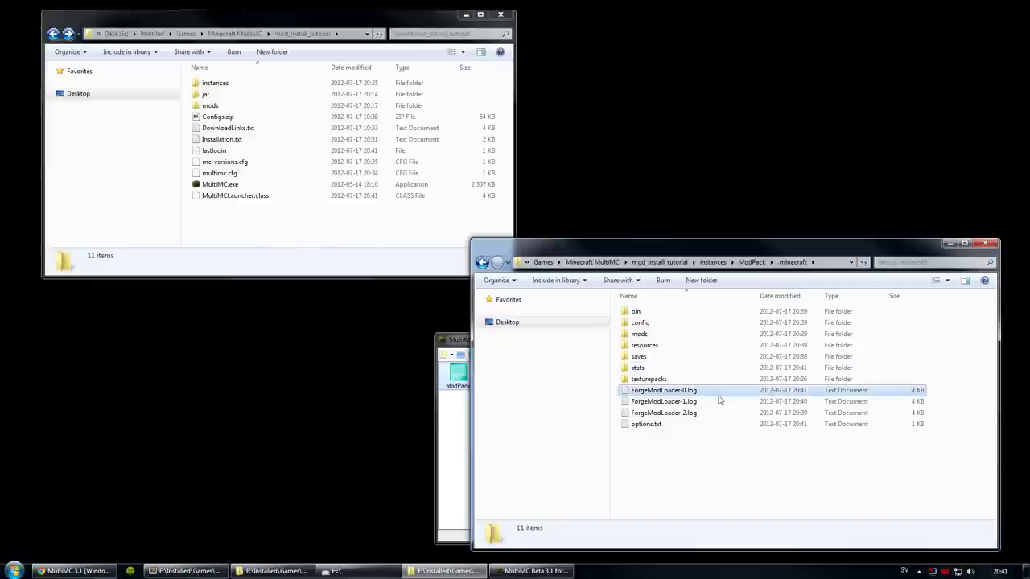
click(222, 118)
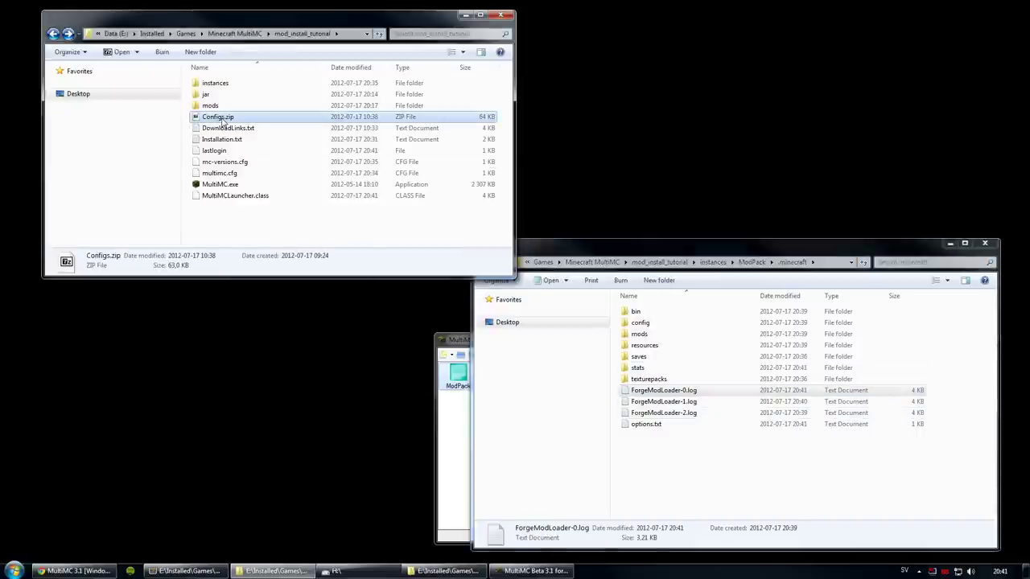
Step: Open Configs.zip in 7-Zip and browse its config, GSConfig and mods folders
double_click(222, 119)
drag(376, 129, 193, 228)
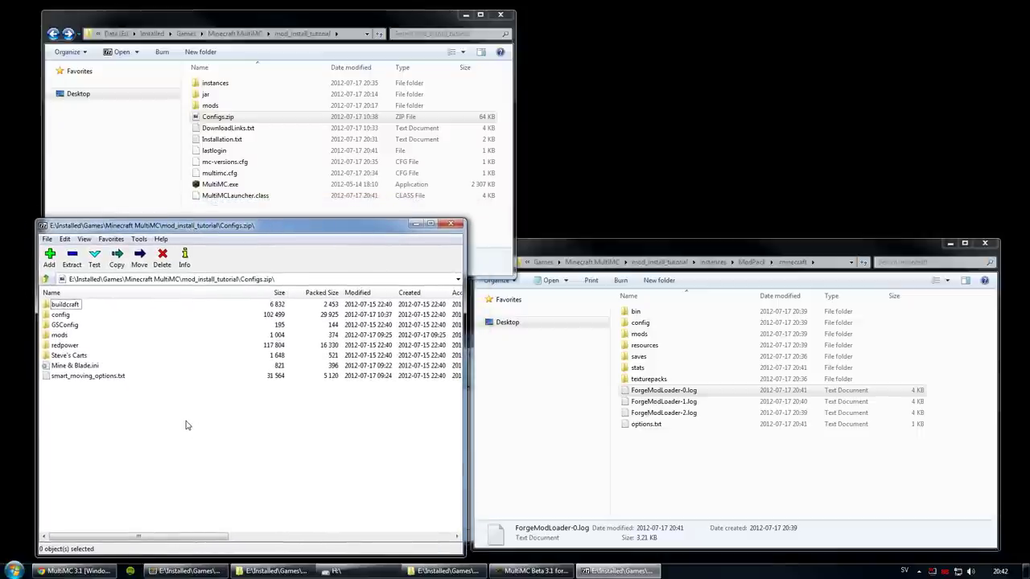
double_click(60, 315)
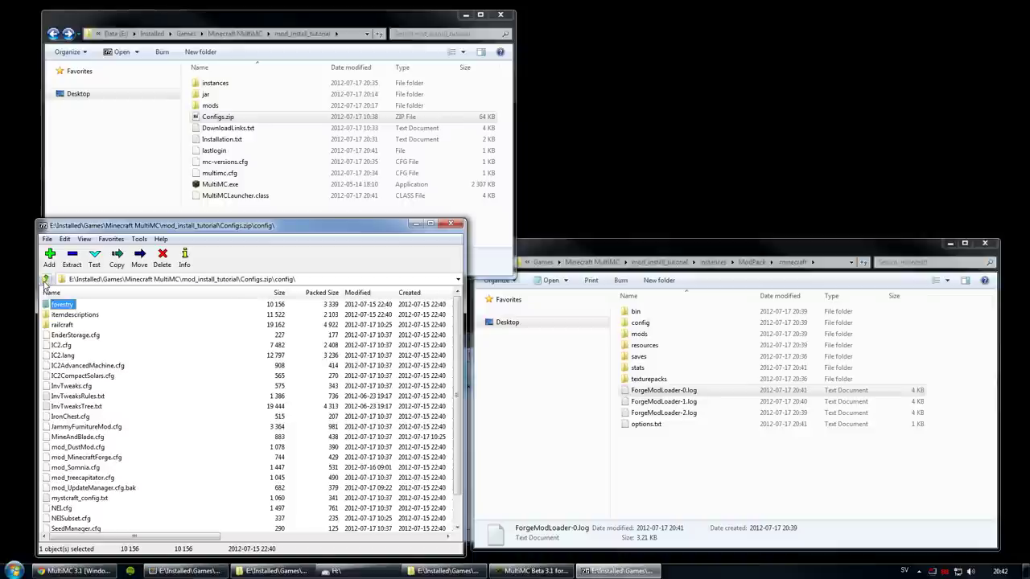
scroll(75, 384, down, 1)
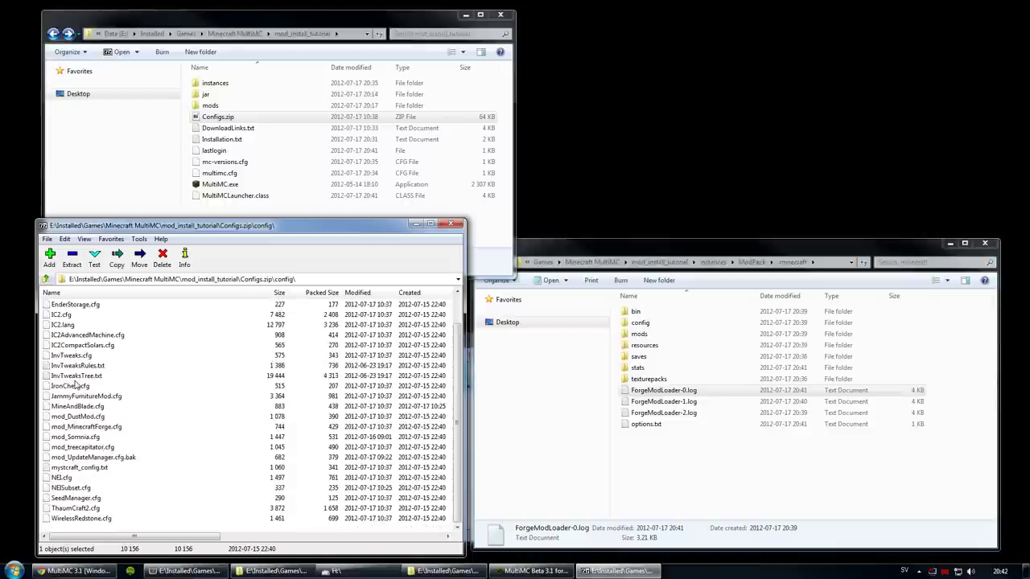
scroll(59, 329, up, 1)
key(BackSpace)
click(63, 325)
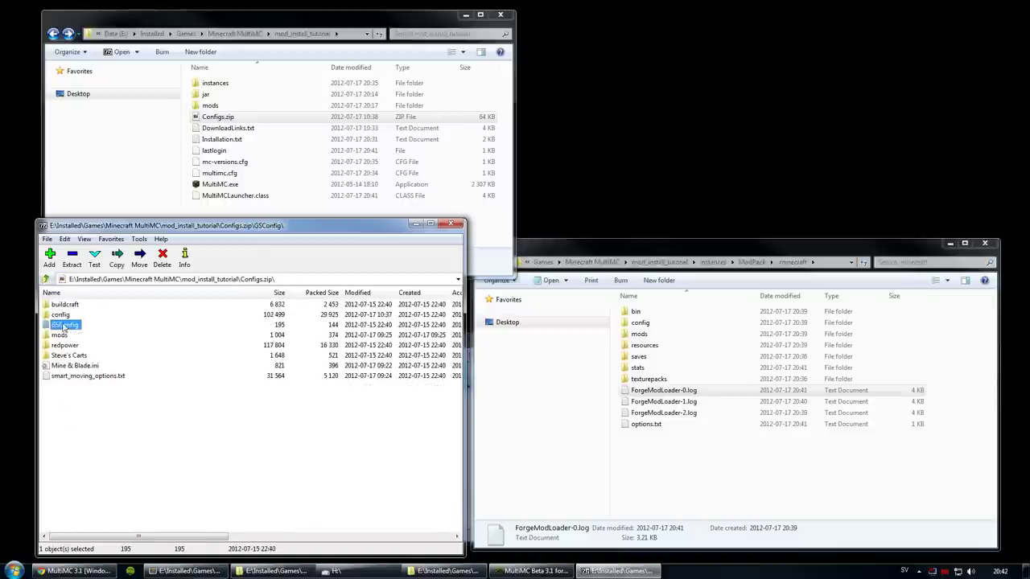
double_click(64, 325)
key(BackSpace)
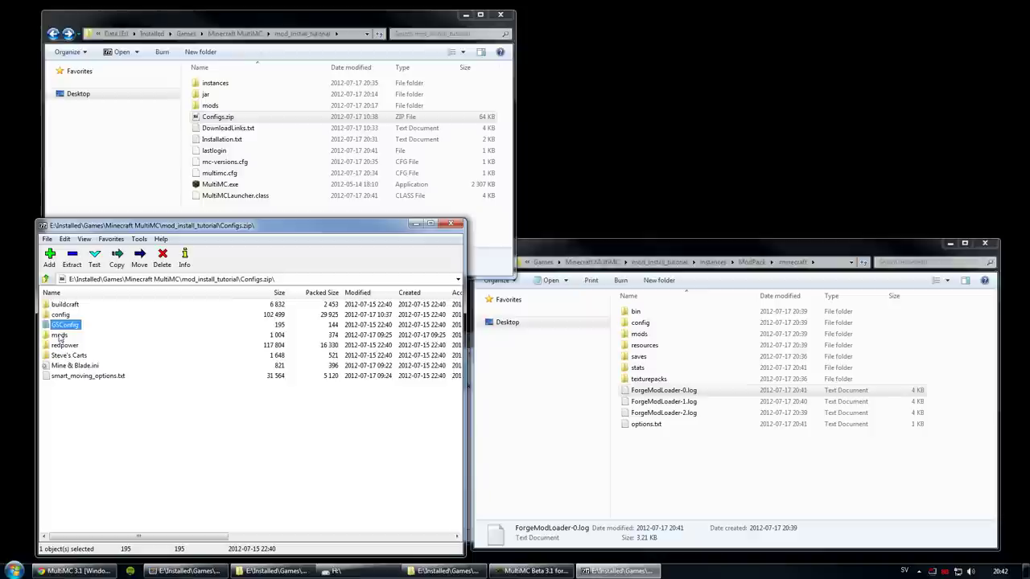
click(59, 334)
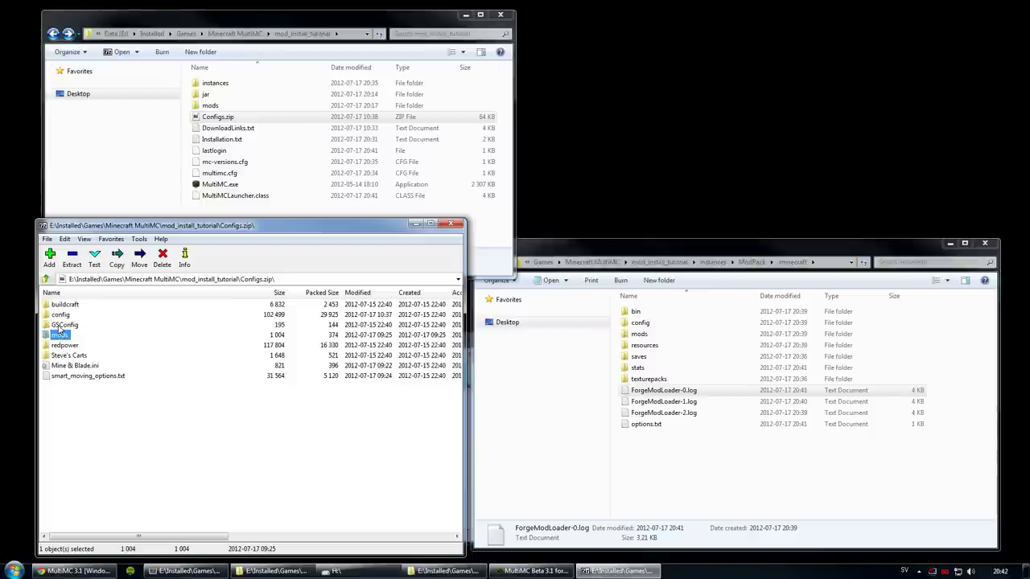
double_click(61, 337)
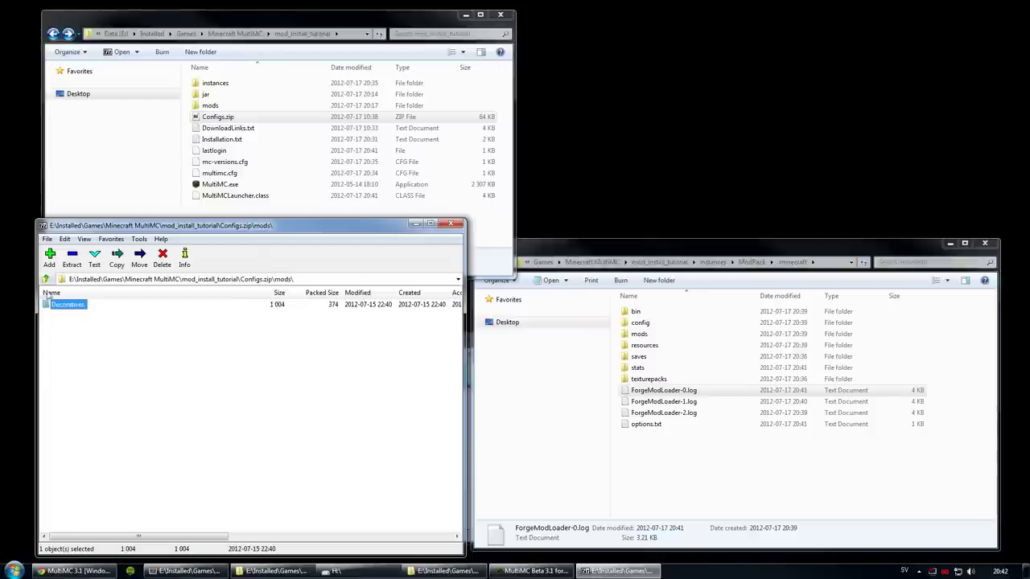
key(BackSpace)
Step: Look through redpower and Steve's Carts, deleting the Programs folder from the archive
double_click(57, 345)
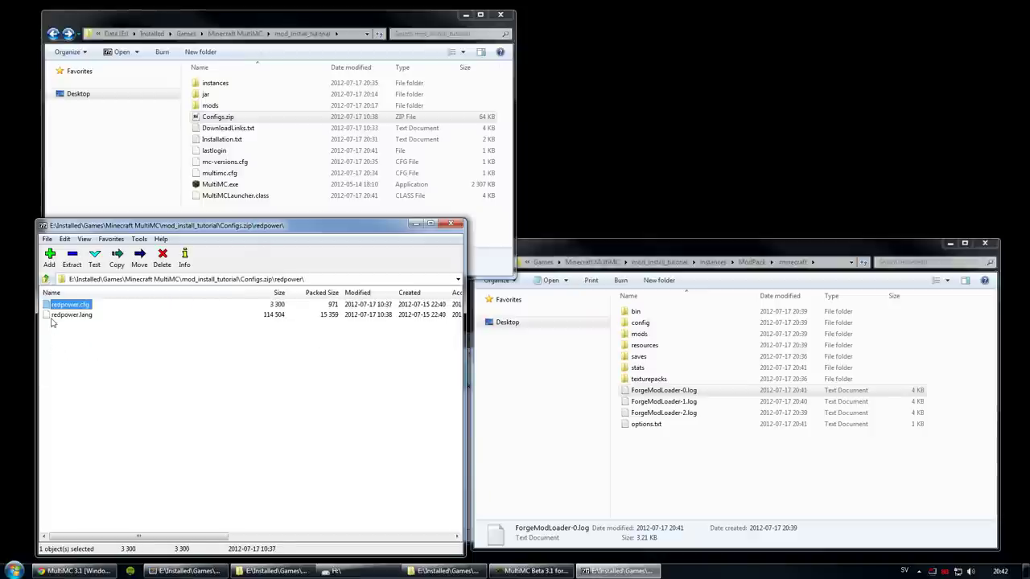
click(46, 279)
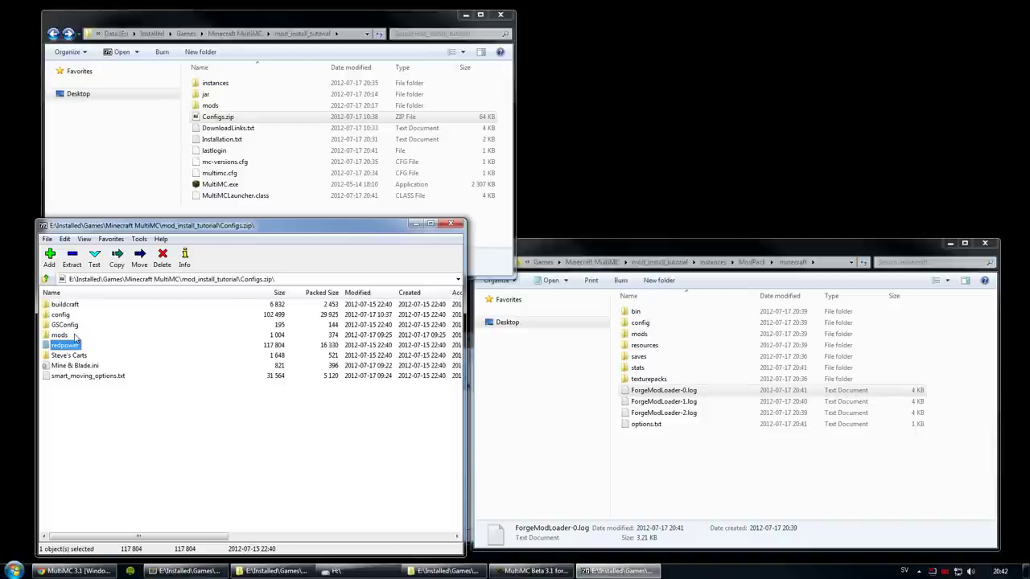
double_click(74, 356)
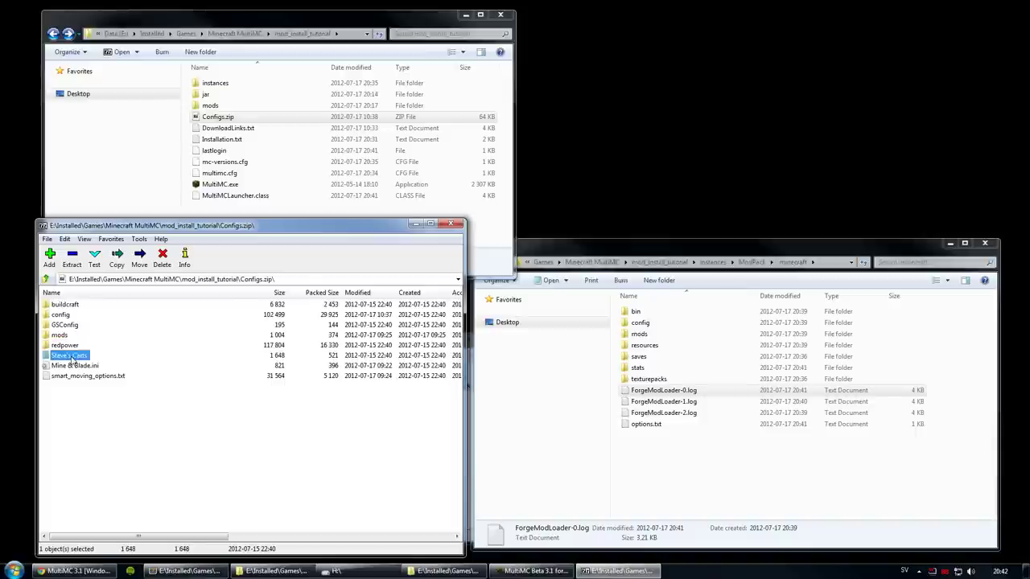
click(46, 279)
double_click(56, 355)
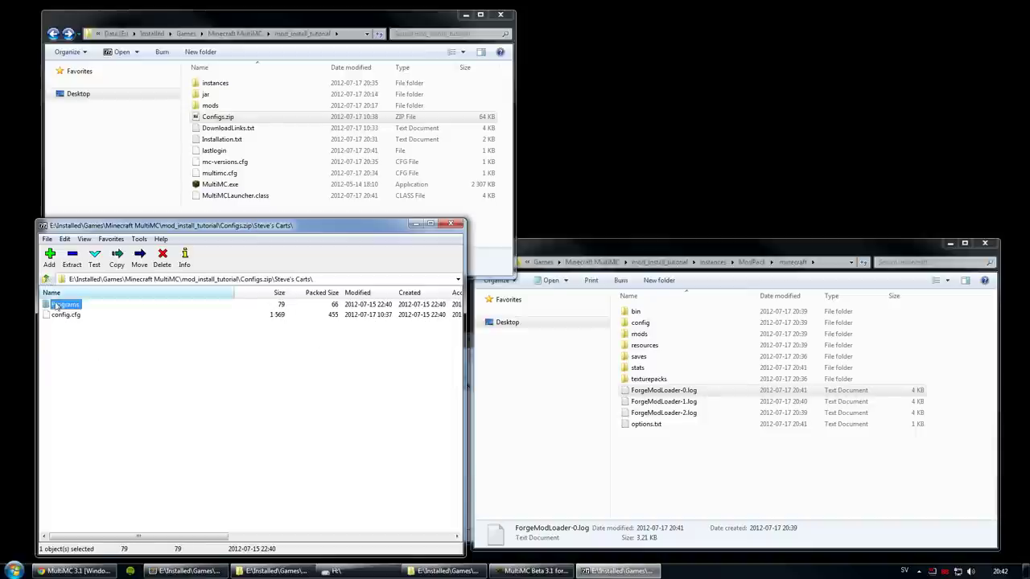
double_click(59, 305)
click(46, 279)
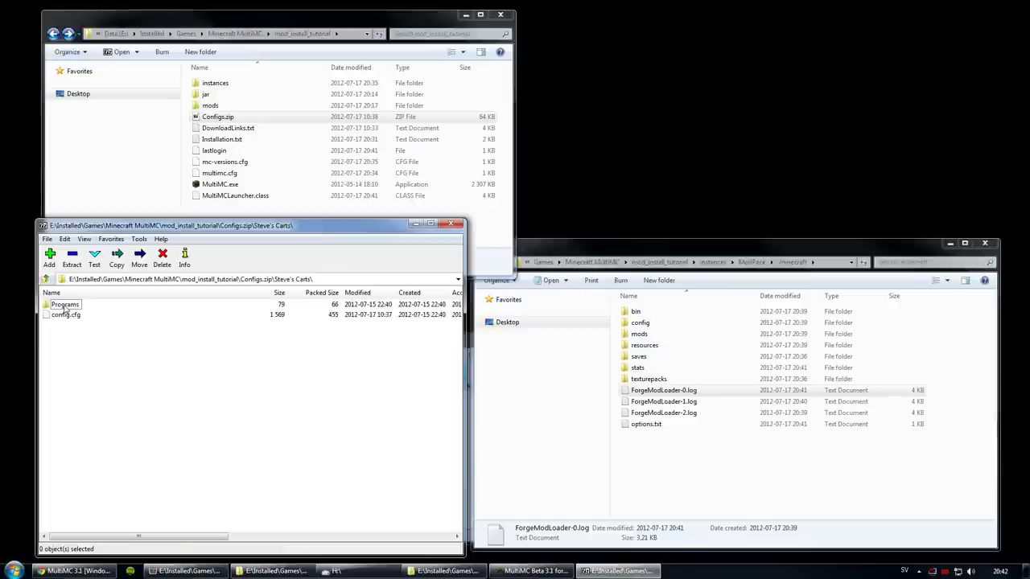
key(Delete)
key(Return)
click(45, 279)
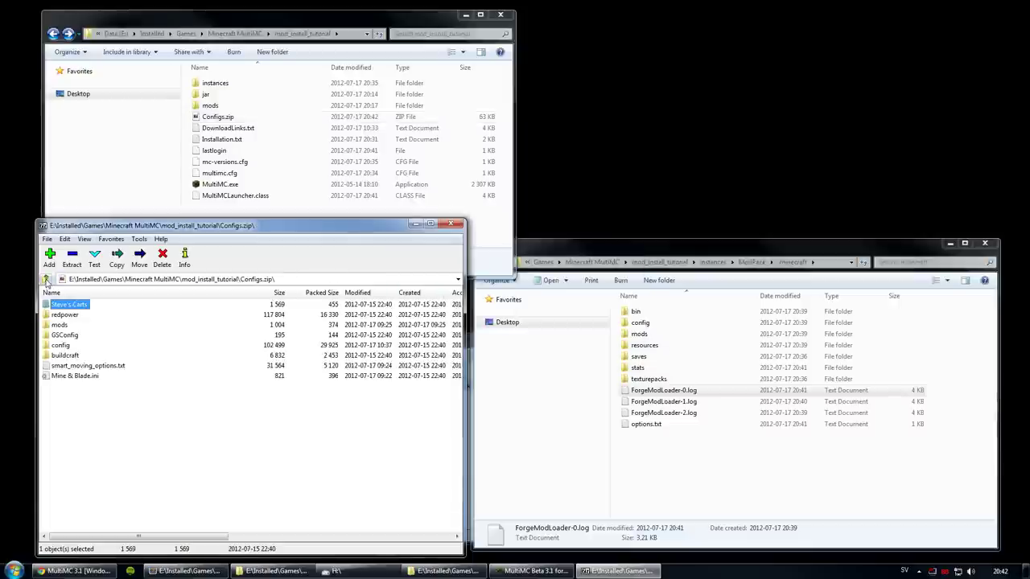
click(45, 279)
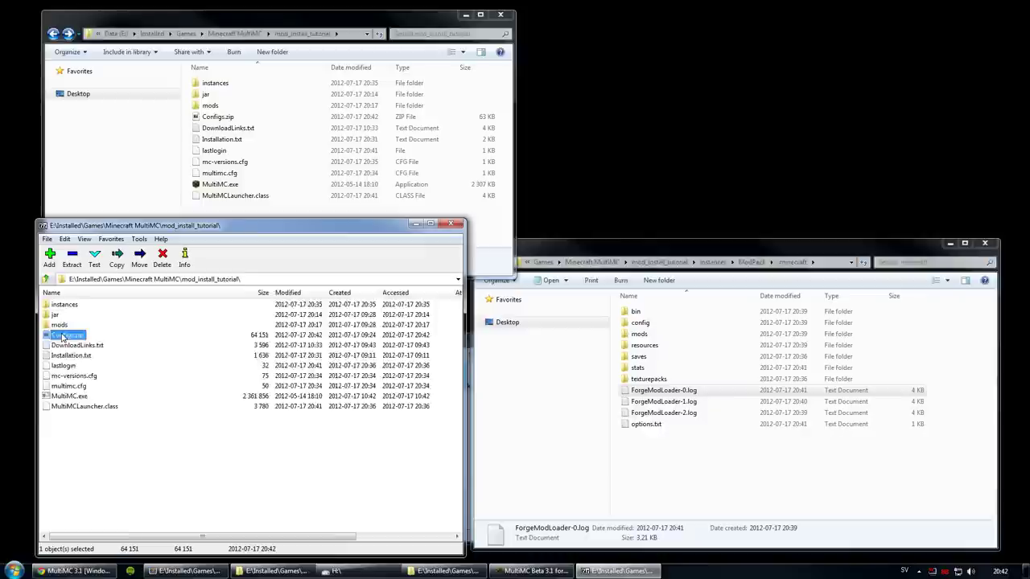
Step: Reopen Configs.zip at its root, recheck mods and config, then activate the .minecraft window
double_click(62, 335)
drag(217, 399, 58, 324)
click(59, 325)
double_click(60, 325)
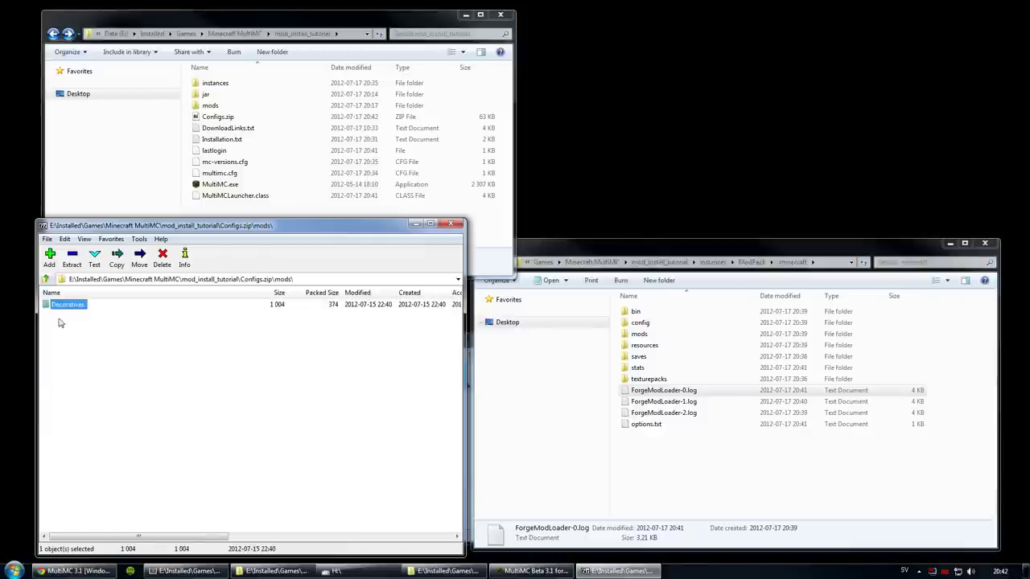
key(BackSpace)
double_click(60, 345)
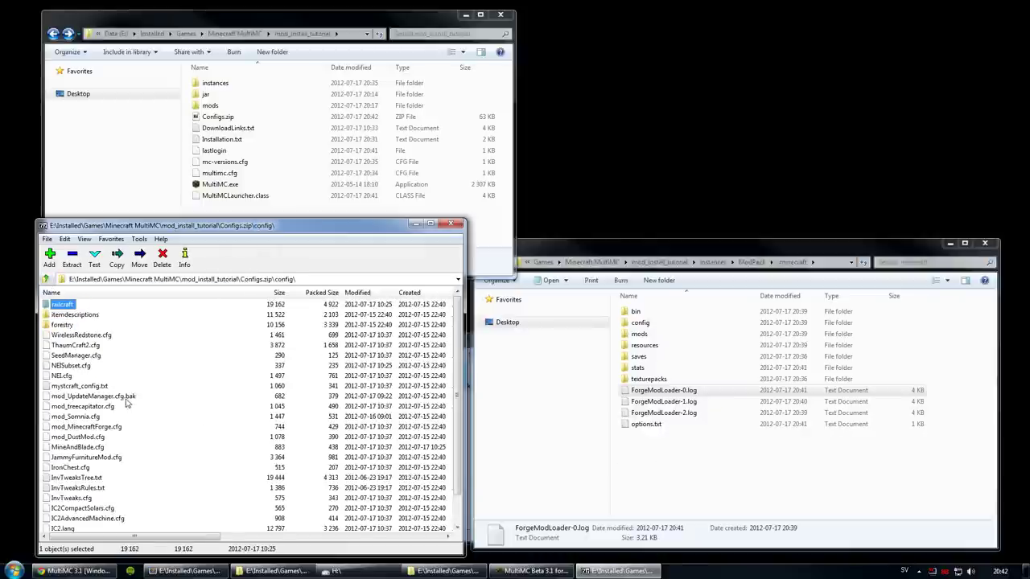
click(46, 280)
click(794, 451)
drag(724, 244, 708, 239)
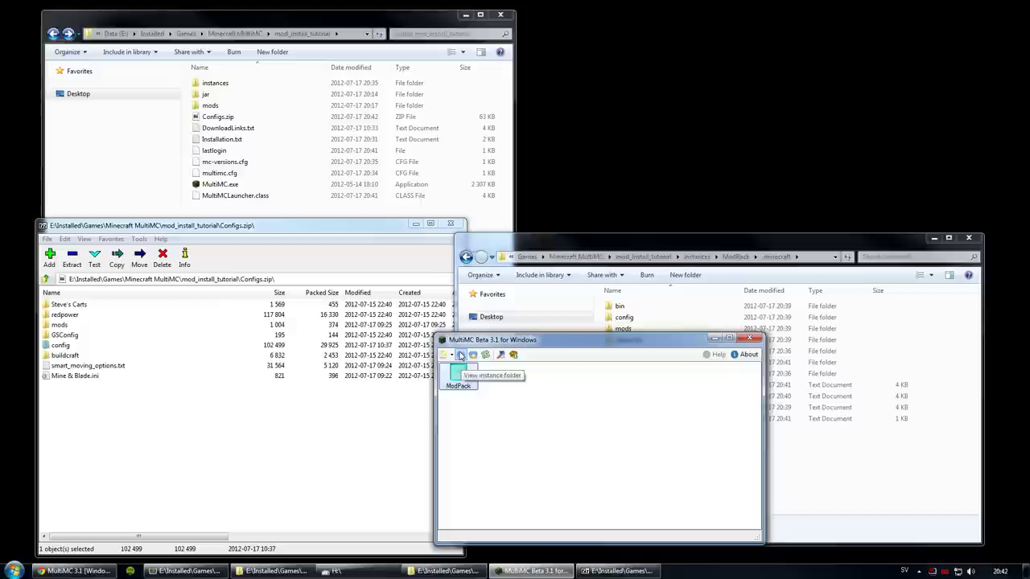
Step: Open the ModPack instance's .minecraft folder in Explorer, closing the stray folder windows
click(461, 356)
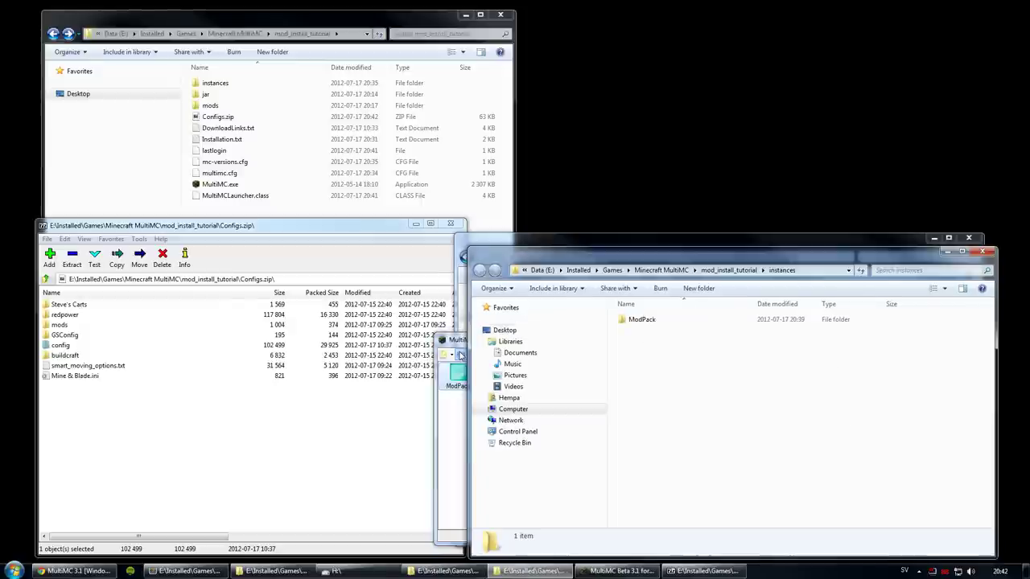
click(980, 253)
click(968, 238)
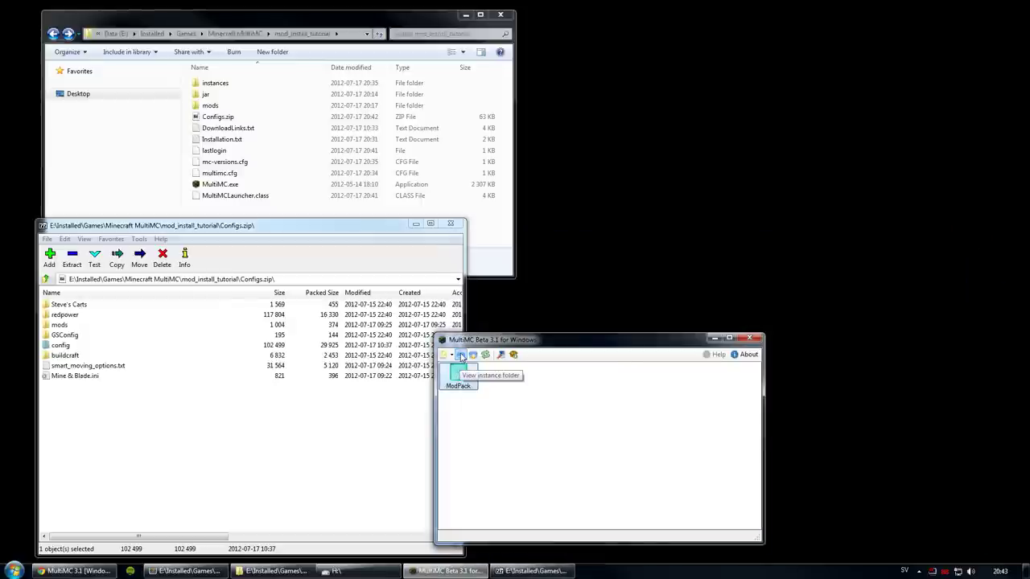
click(460, 357)
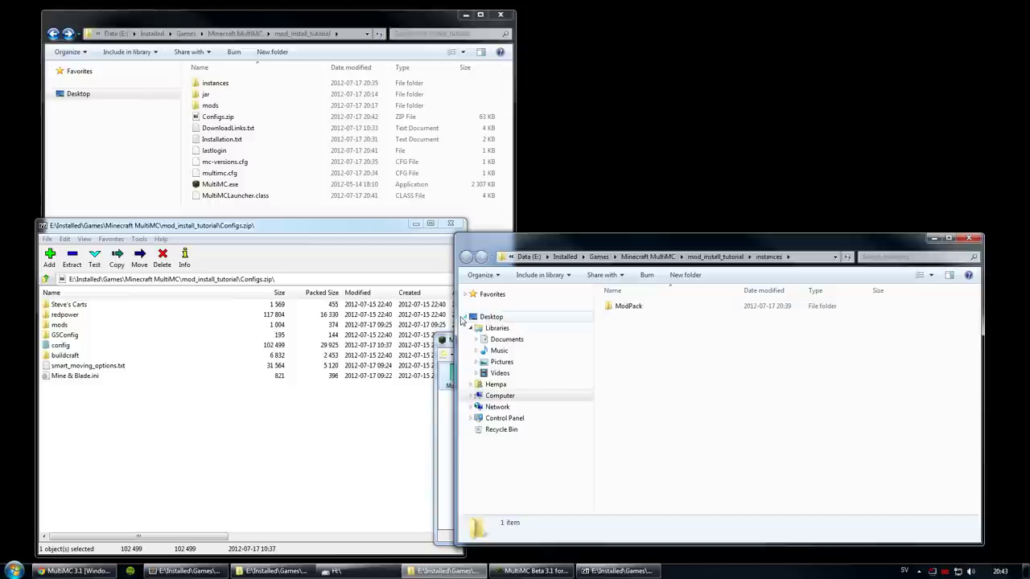
click(464, 317)
double_click(630, 307)
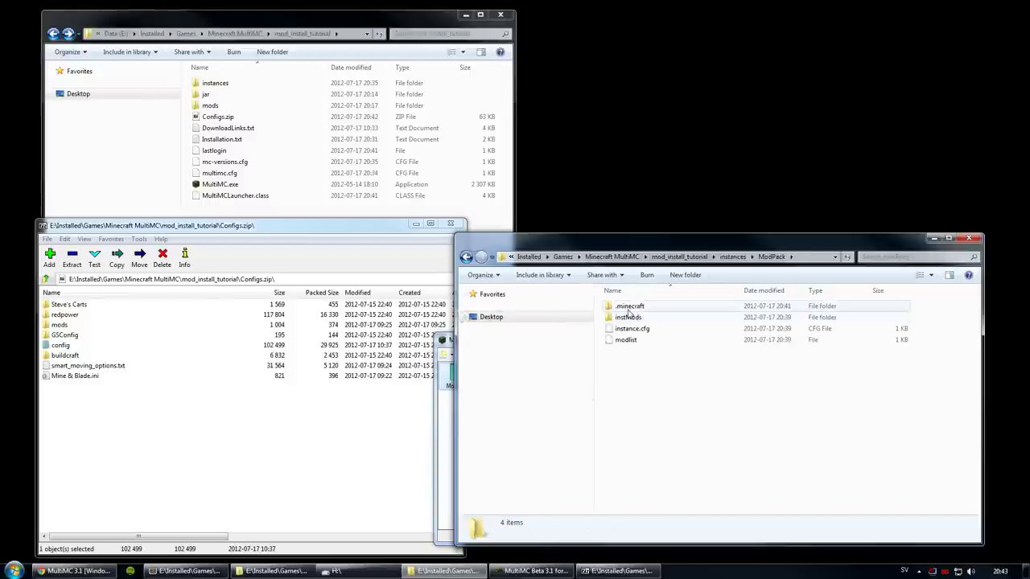
double_click(630, 307)
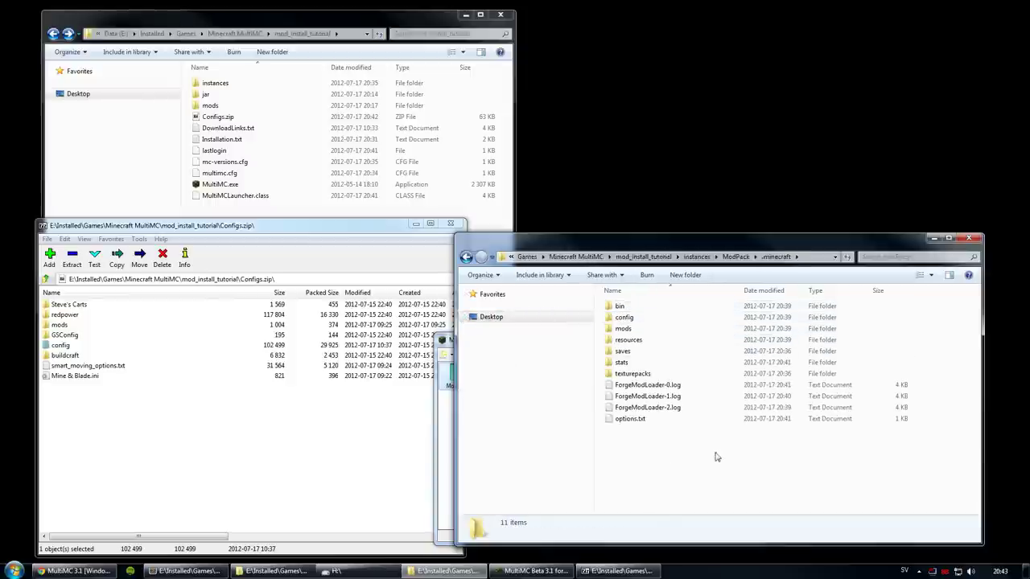
Step: Copy all Configs.zip entries into .minecraft, merging config and replacing every conflicting file
click(155, 418)
key(ctrl+a)
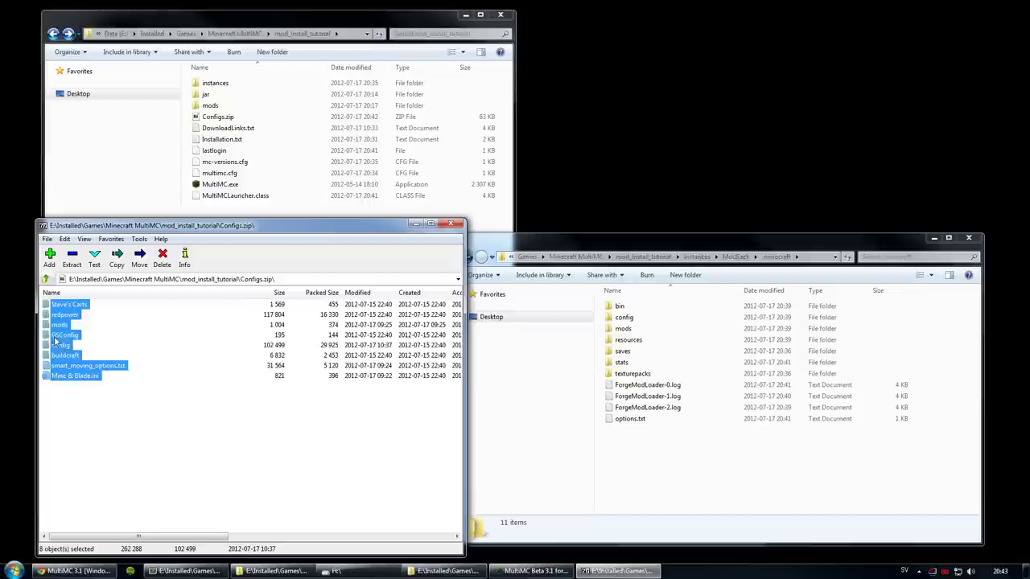
drag(57, 334, 652, 471)
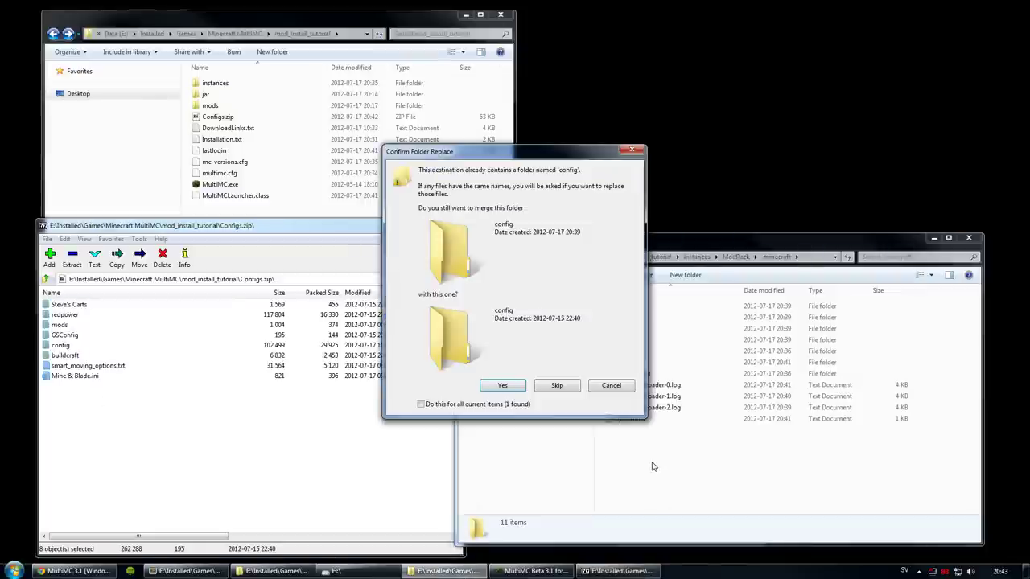
click(496, 390)
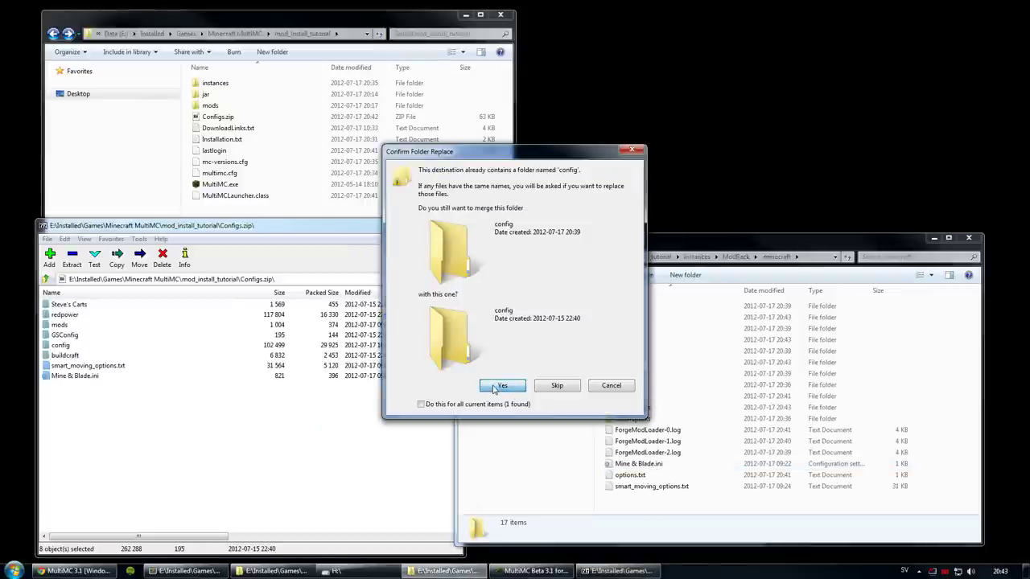
click(495, 387)
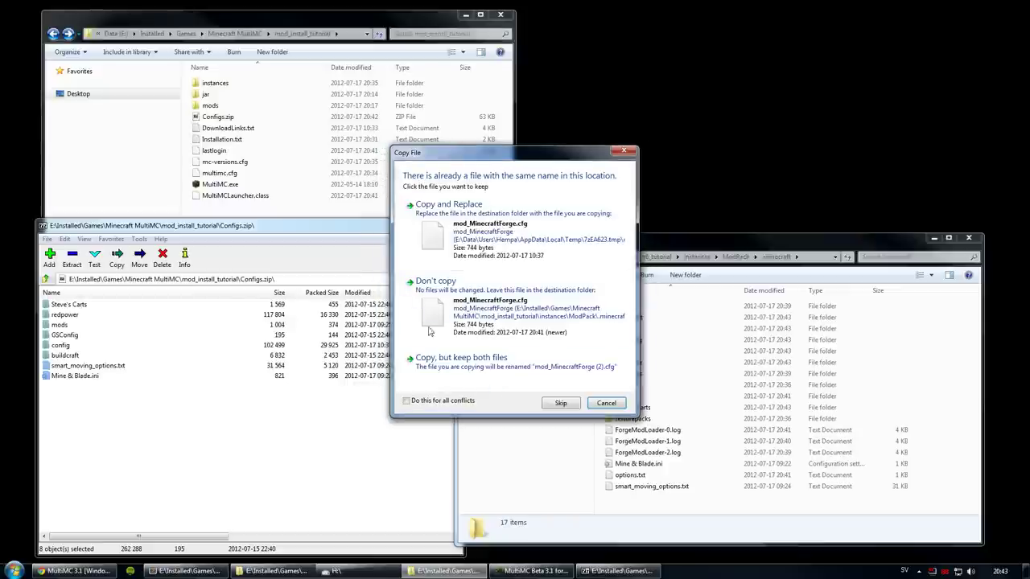
click(420, 403)
click(460, 231)
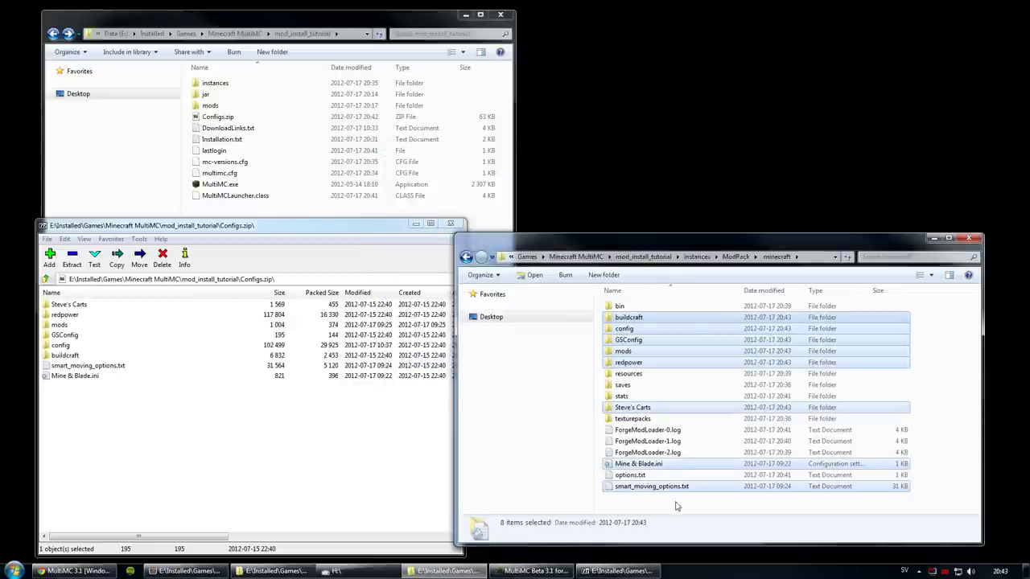
click(675, 506)
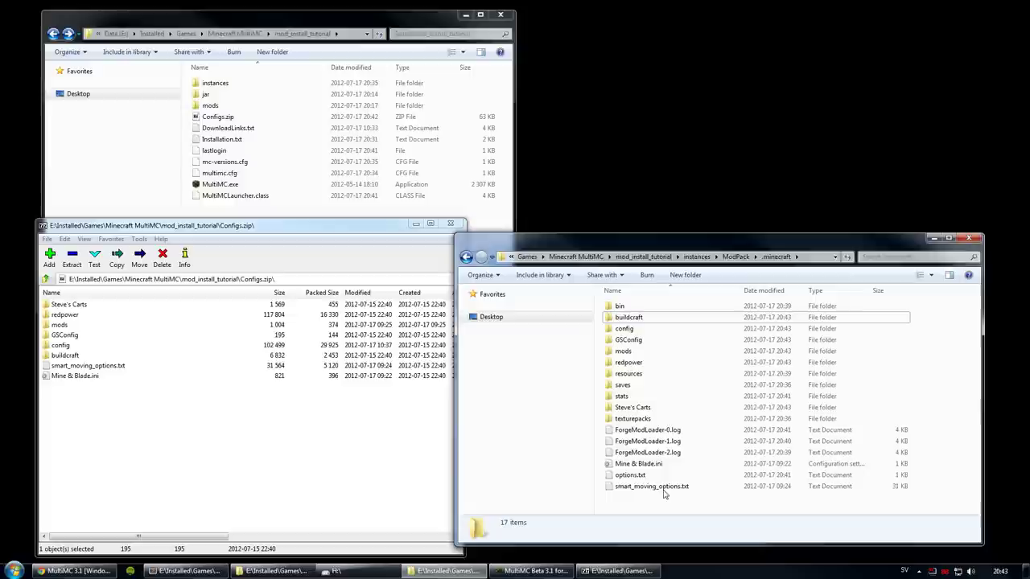
drag(543, 251, 570, 261)
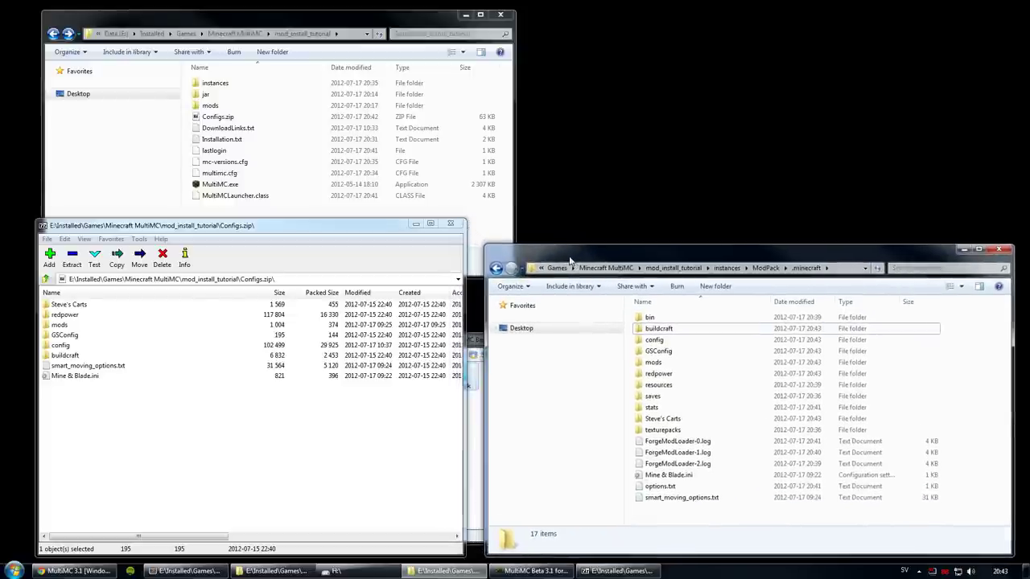
click(453, 226)
Step: Close the Configs.zip archive and .minecraft windows, then open ModPack's mod editor via Edit Mods
click(453, 226)
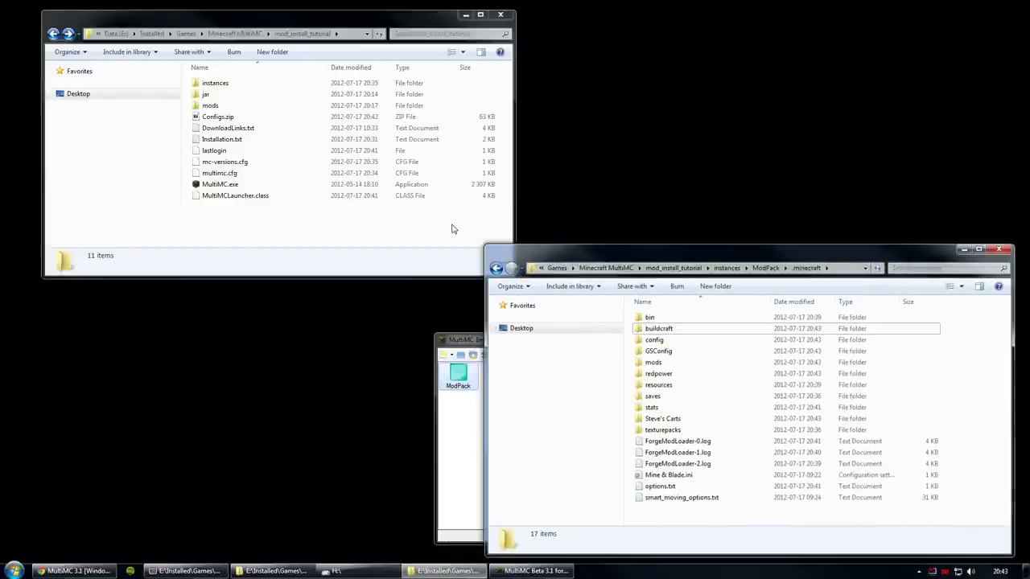
drag(465, 336, 341, 308)
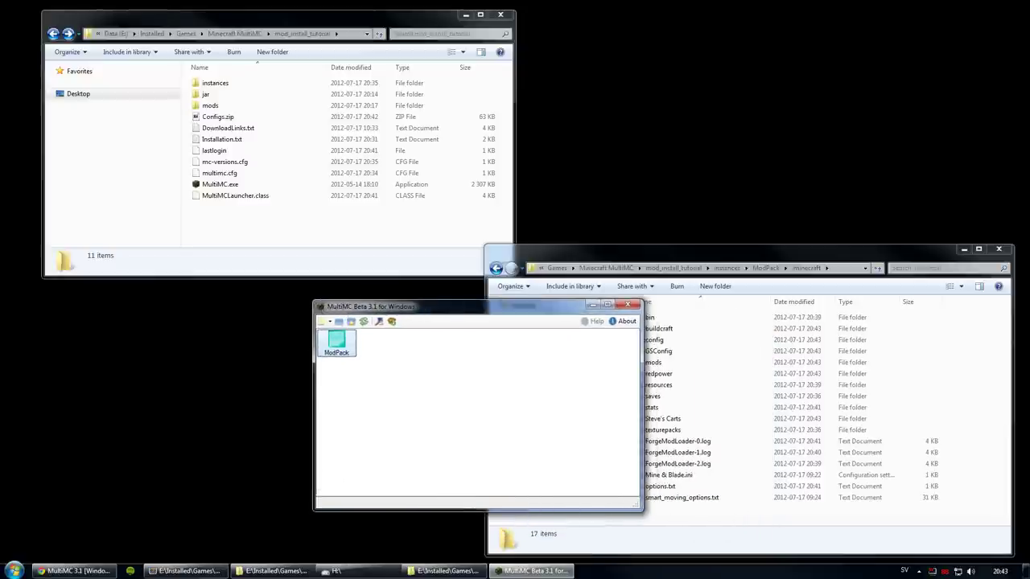
click(998, 249)
drag(410, 24, 458, 29)
right_click(339, 342)
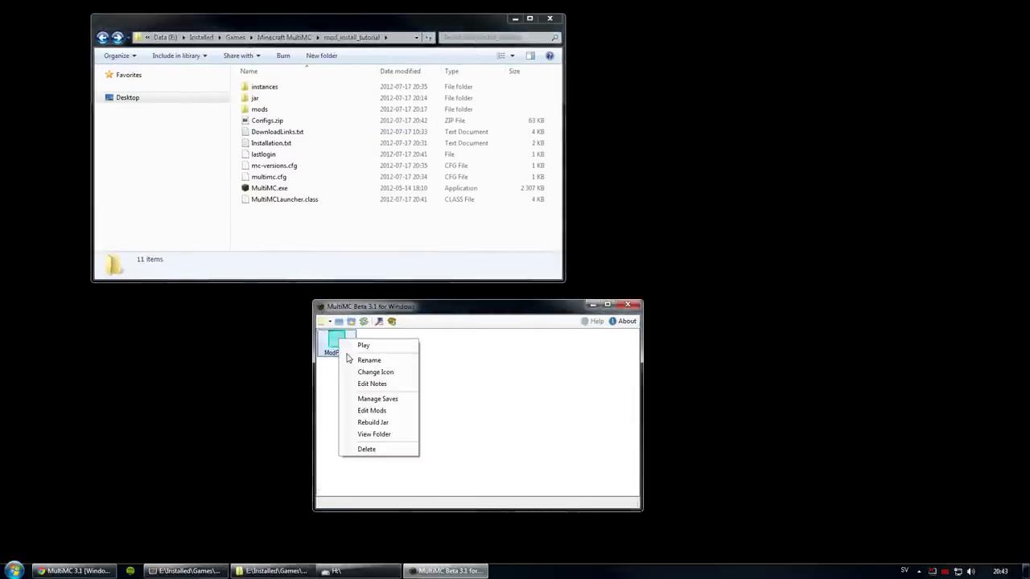
click(366, 413)
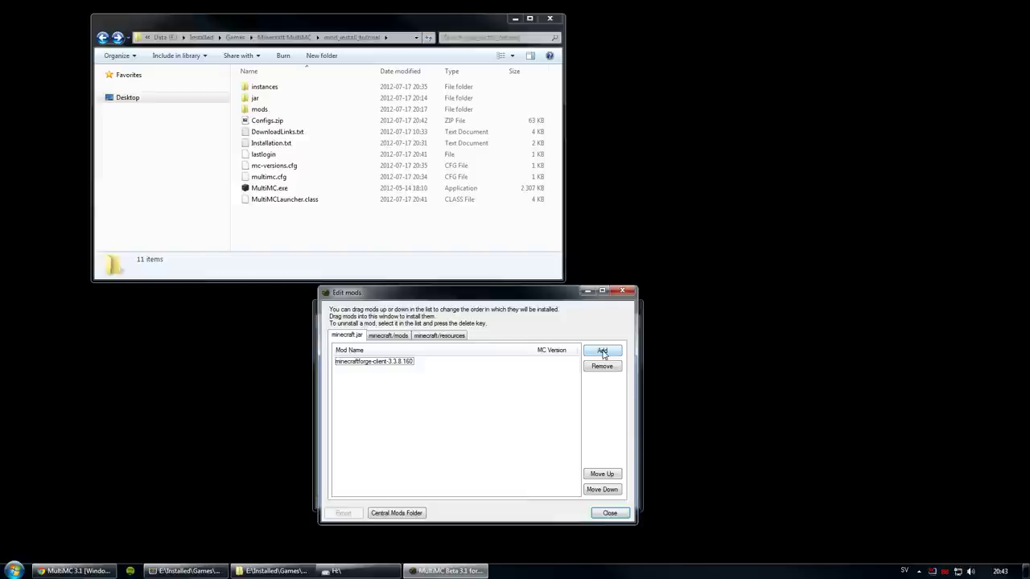
Step: Add CodeChickenCore 0.5.2, Player API client 1.5, Player API render 1.4 and OptiFine_1.2.5_HD_C4 to minecraft.jar
click(602, 352)
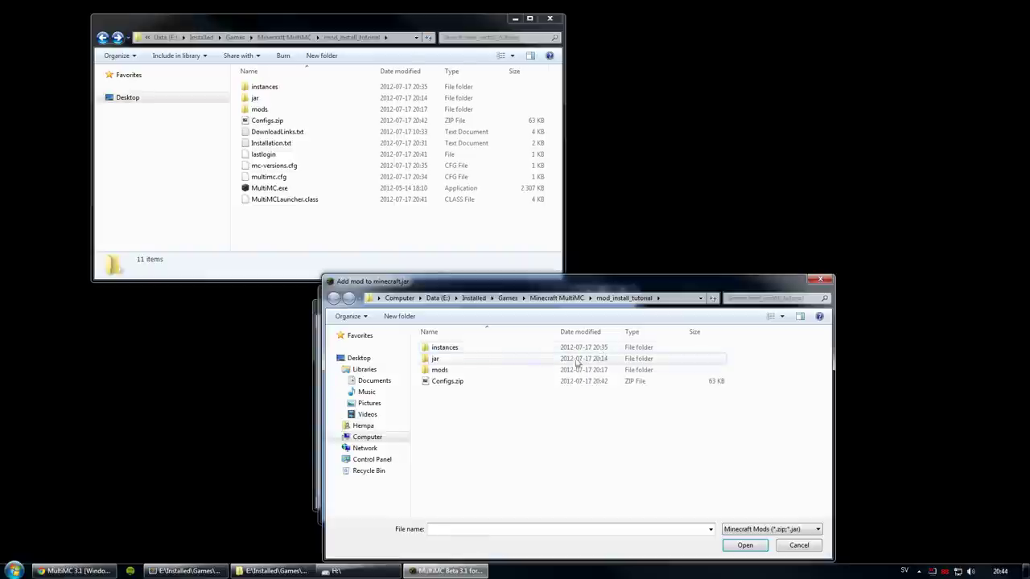
double_click(434, 361)
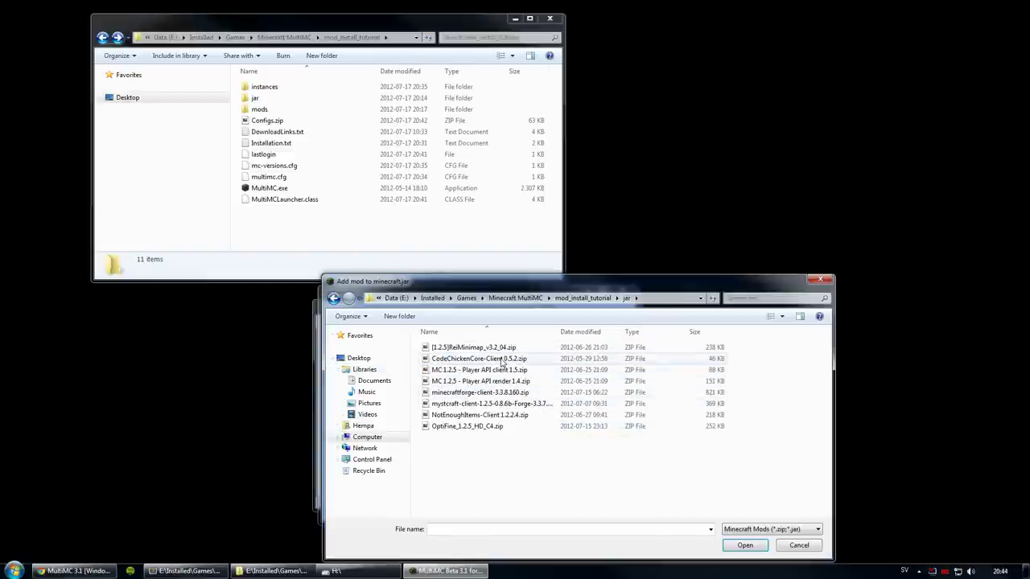
double_click(502, 362)
click(602, 351)
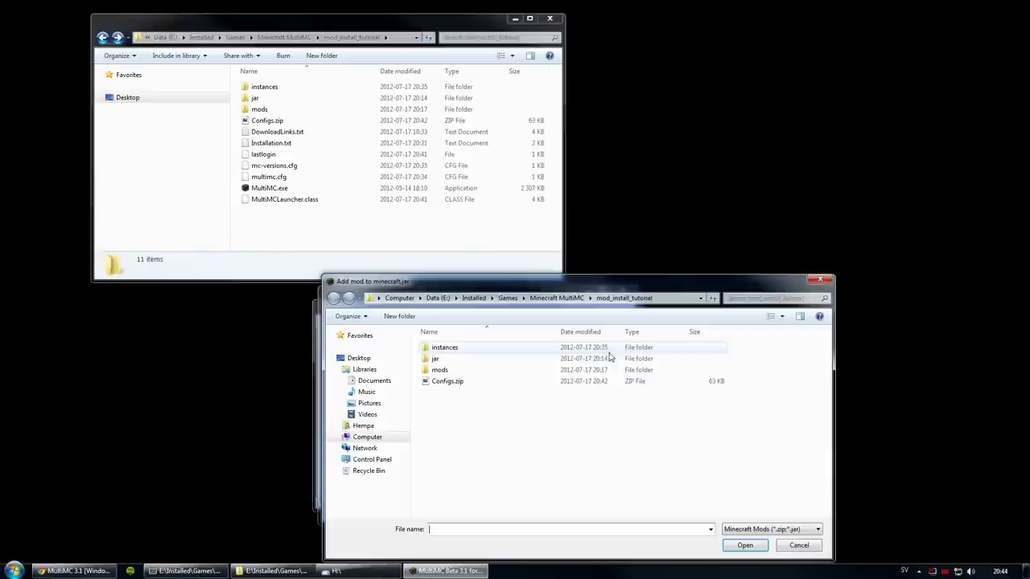
double_click(422, 360)
double_click(464, 370)
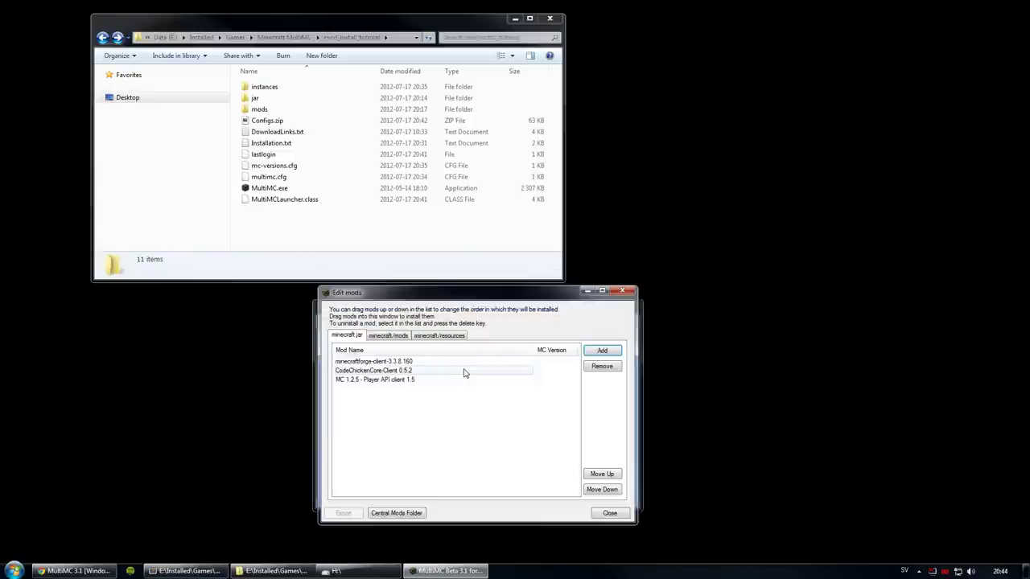
click(602, 352)
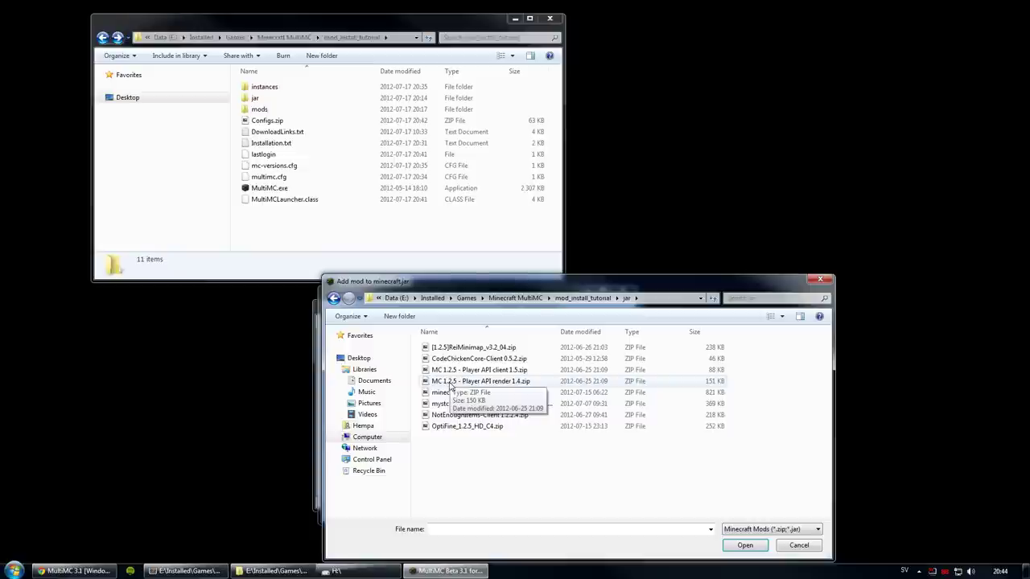
double_click(449, 382)
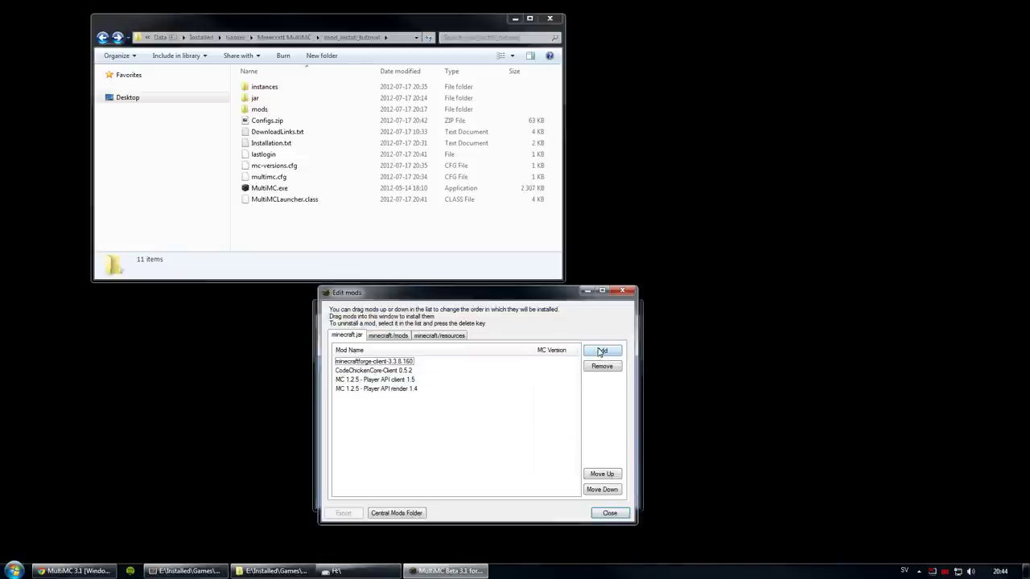
click(602, 352)
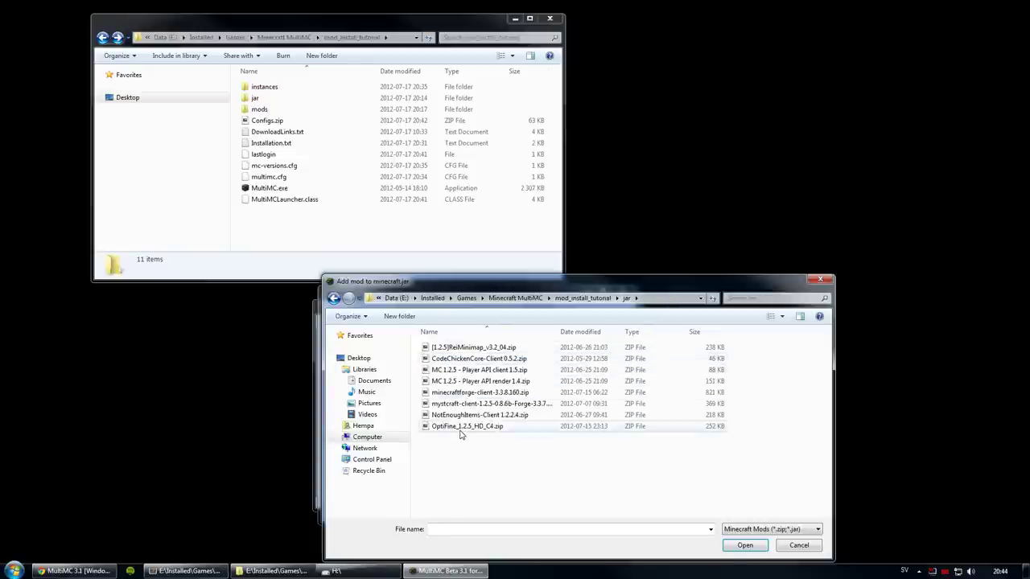
double_click(461, 429)
Step: Add NotEnoughItems 1.2.2.4, ReiMinimap v3.2_04 and the Mystcraft client zip to minecraft.jar, then close the editor
click(596, 354)
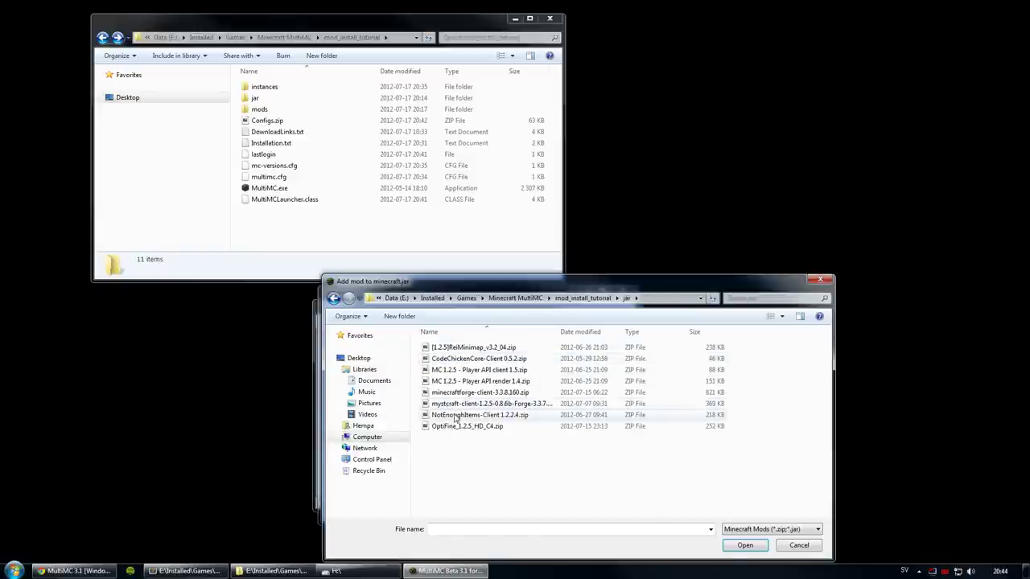
double_click(455, 415)
click(602, 350)
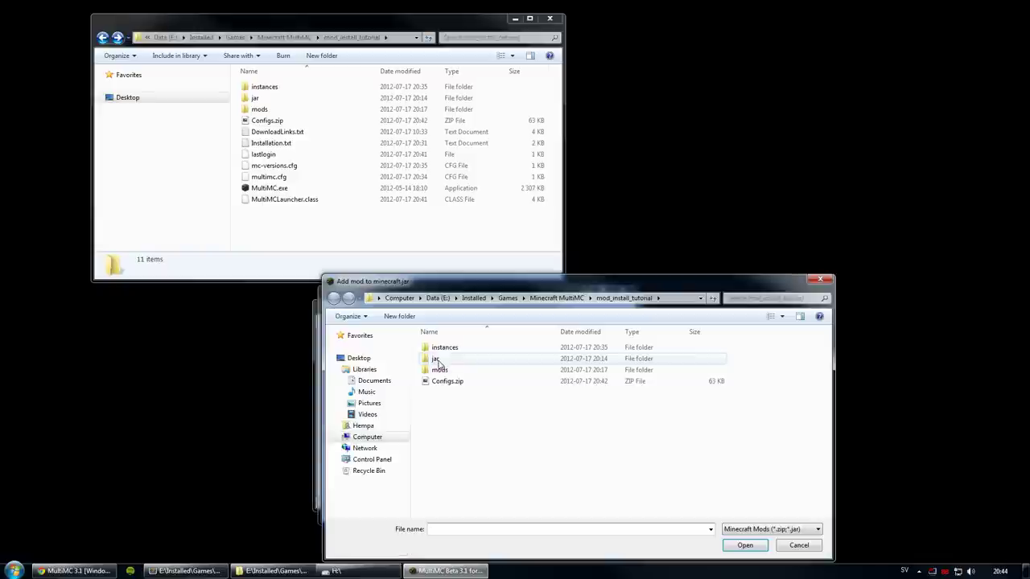
double_click(439, 358)
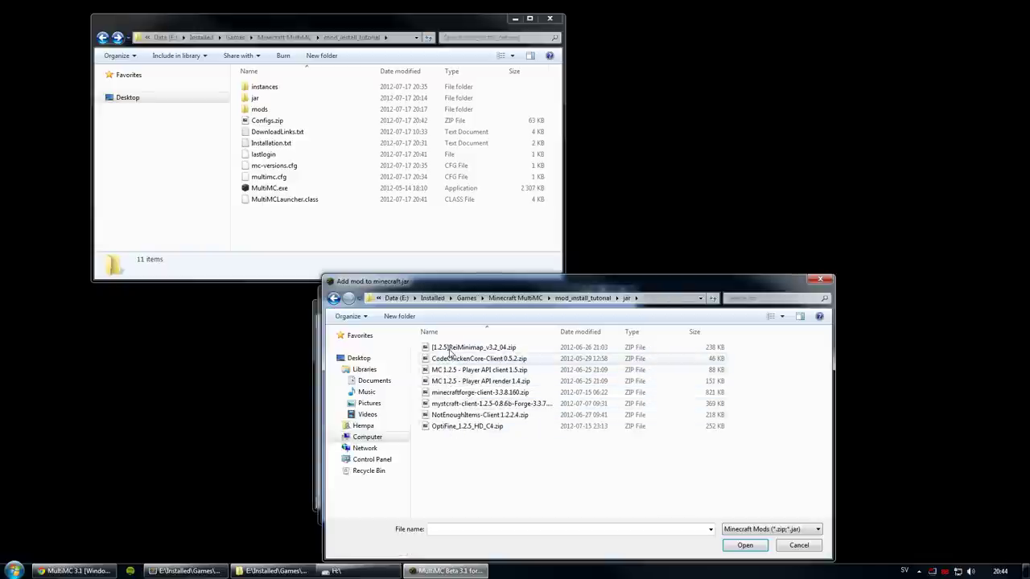
double_click(450, 348)
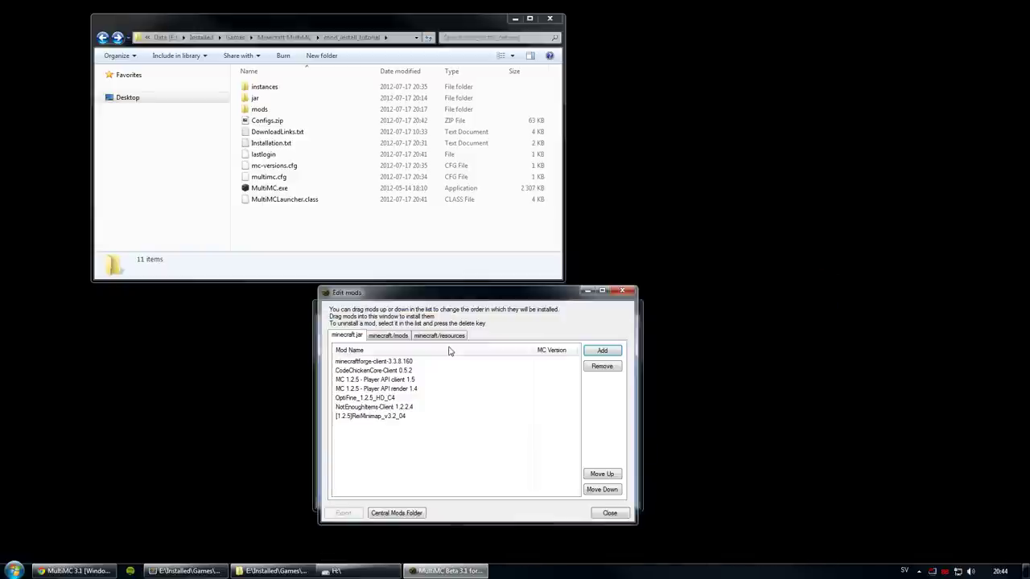
click(598, 352)
double_click(438, 358)
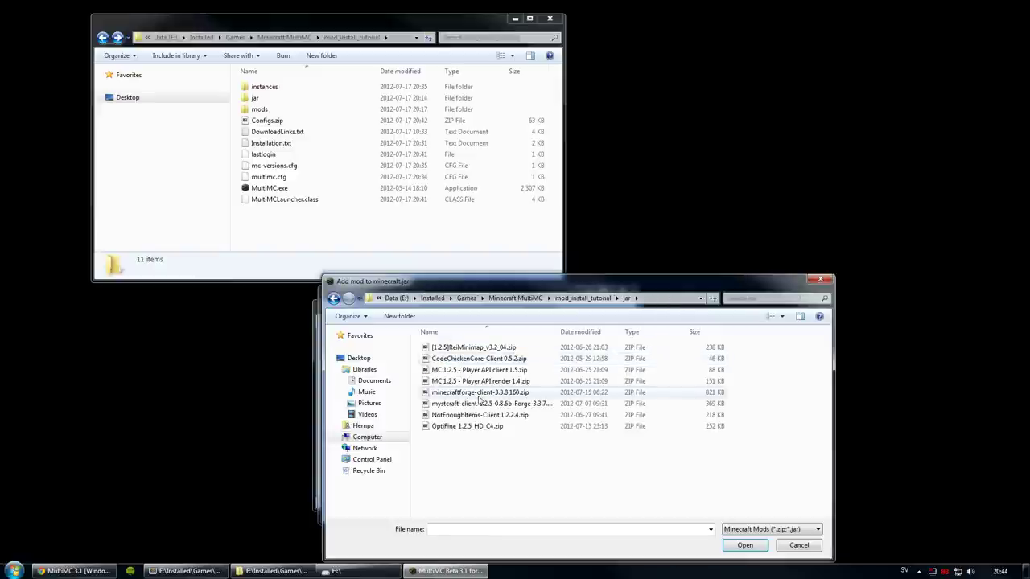
double_click(472, 404)
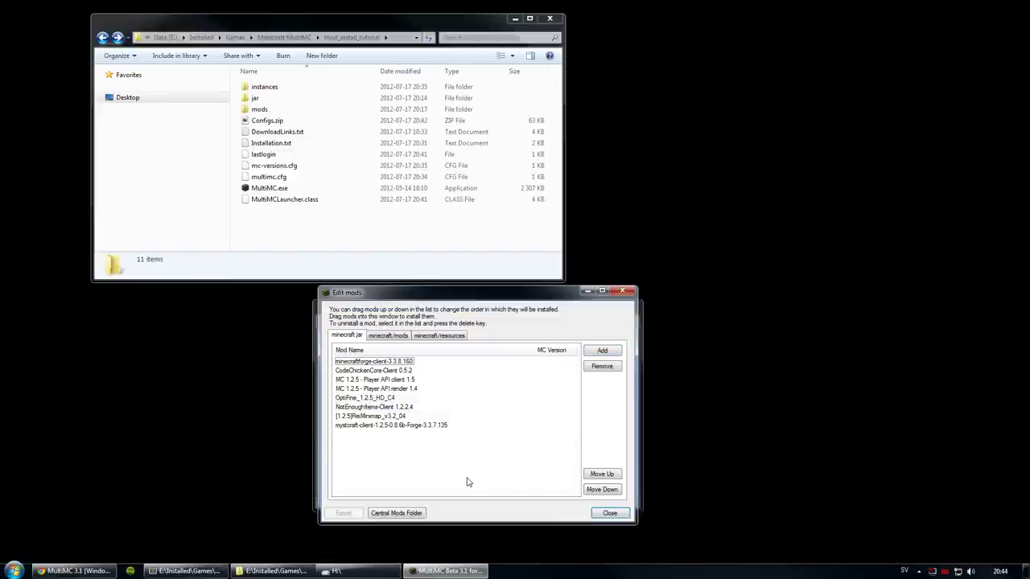
click(609, 513)
Step: Rebuild the ModPack jar with the added mods and launch the instance
right_click(341, 340)
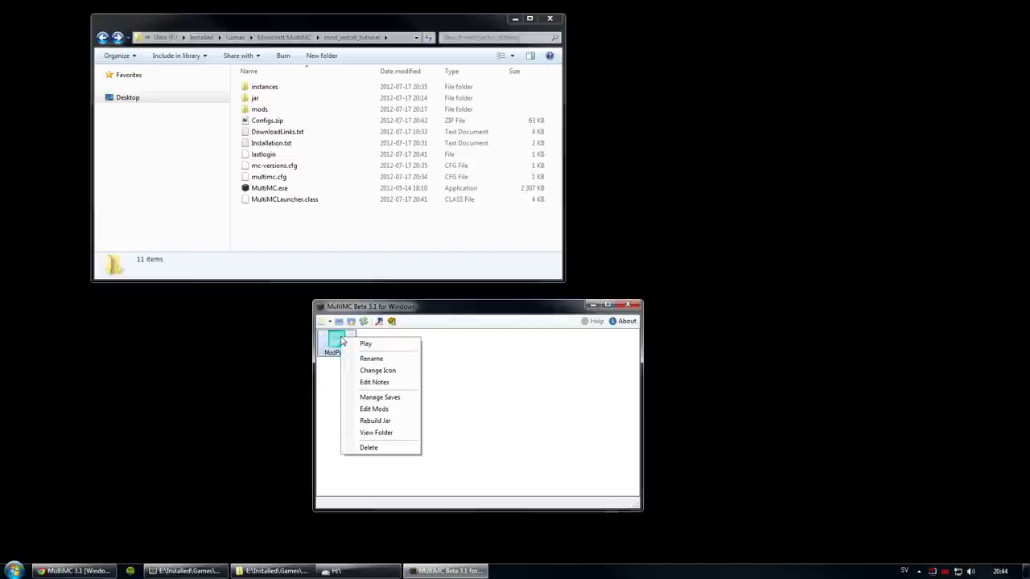
click(376, 421)
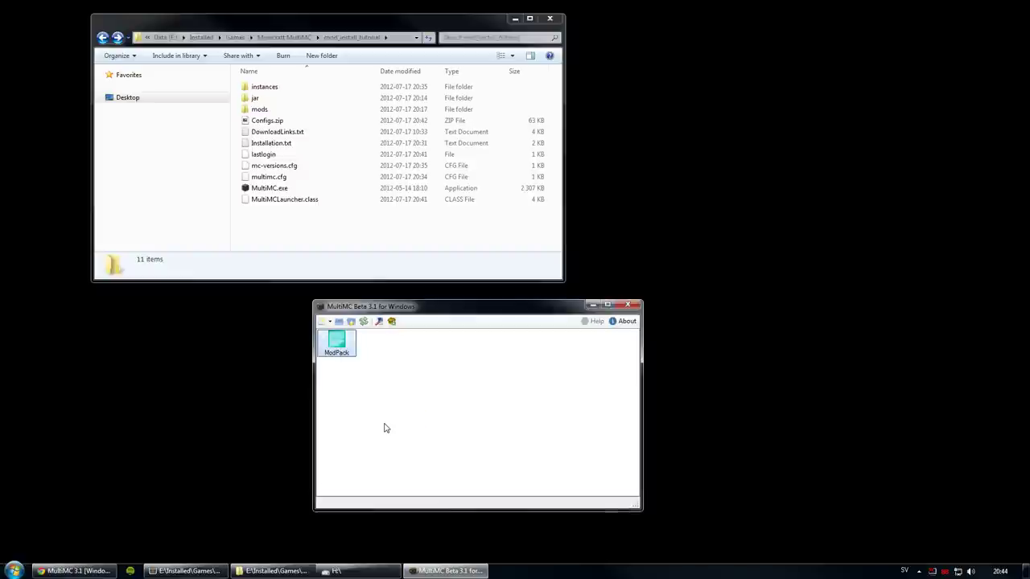
right_click(337, 338)
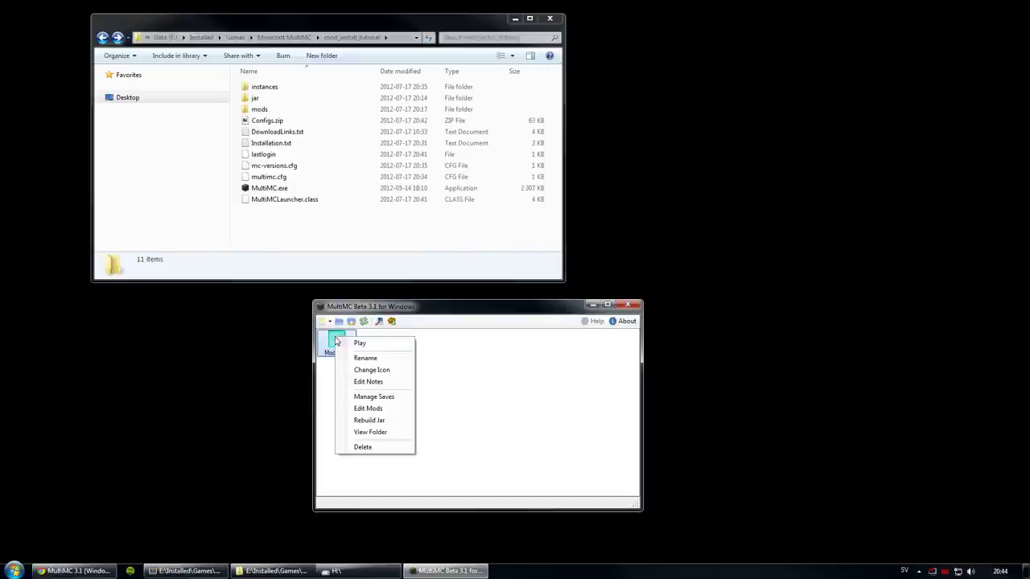
click(367, 345)
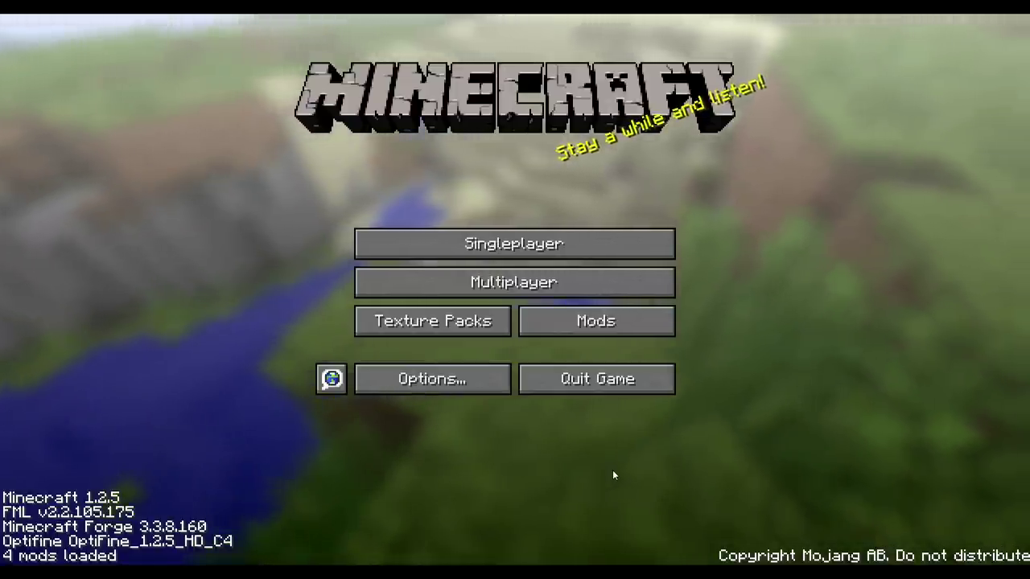
Step: Review each Mod List entry (Optifine, CodeChickenCore, NotEnoughItems, ReiMinimap, Forge) and return to the title screen
click(601, 334)
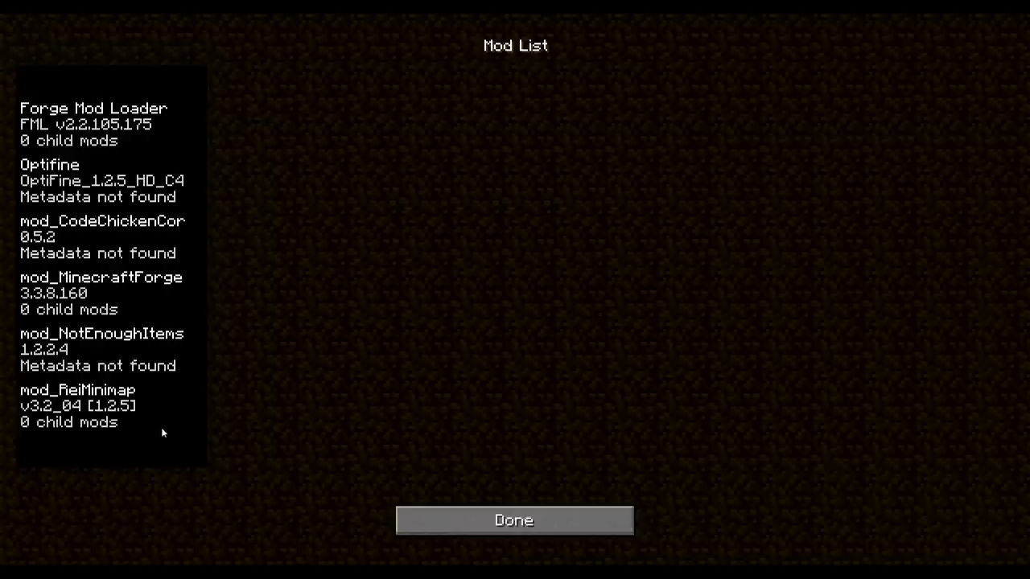
click(90, 400)
click(73, 339)
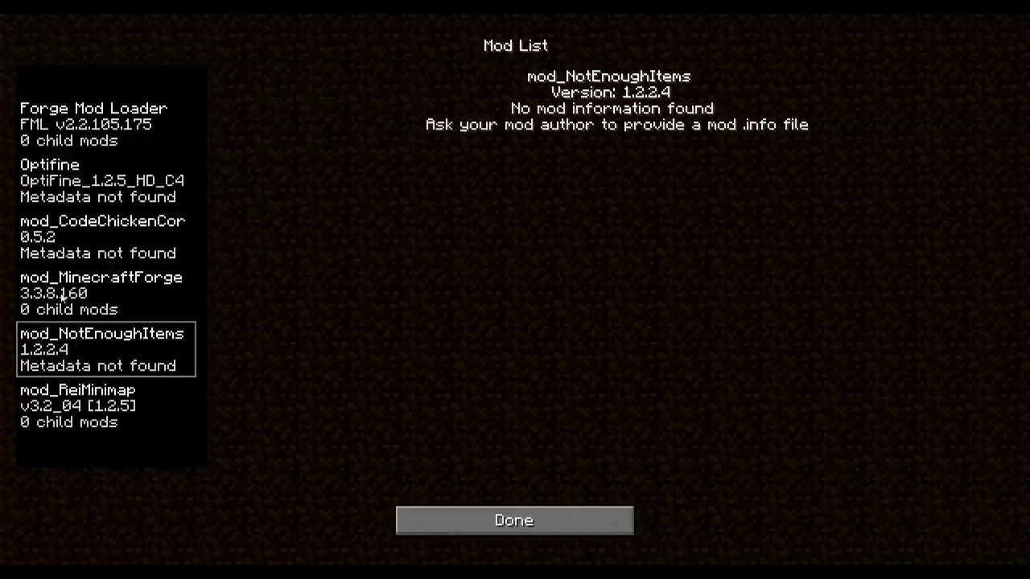
click(62, 299)
click(40, 135)
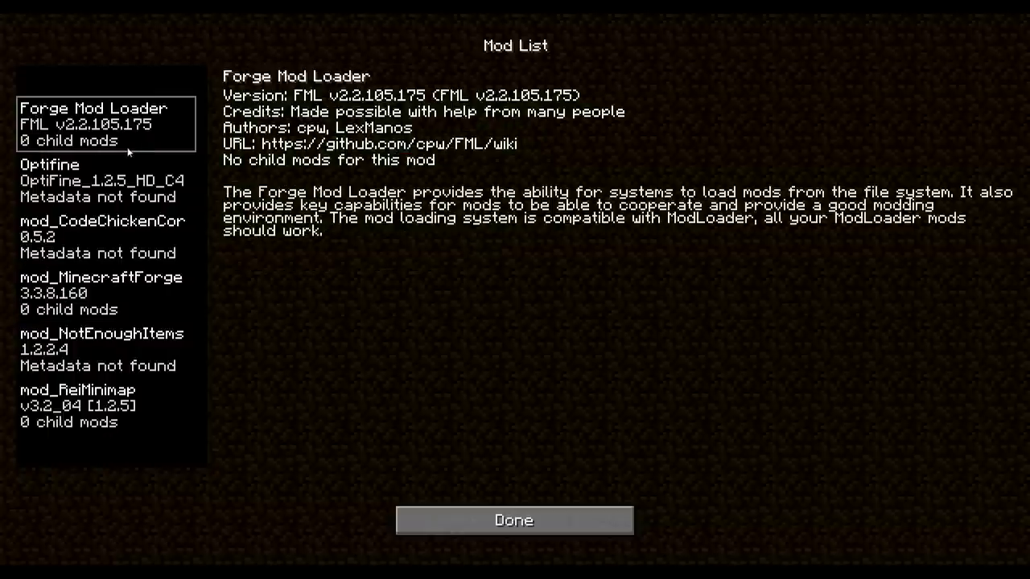
click(141, 176)
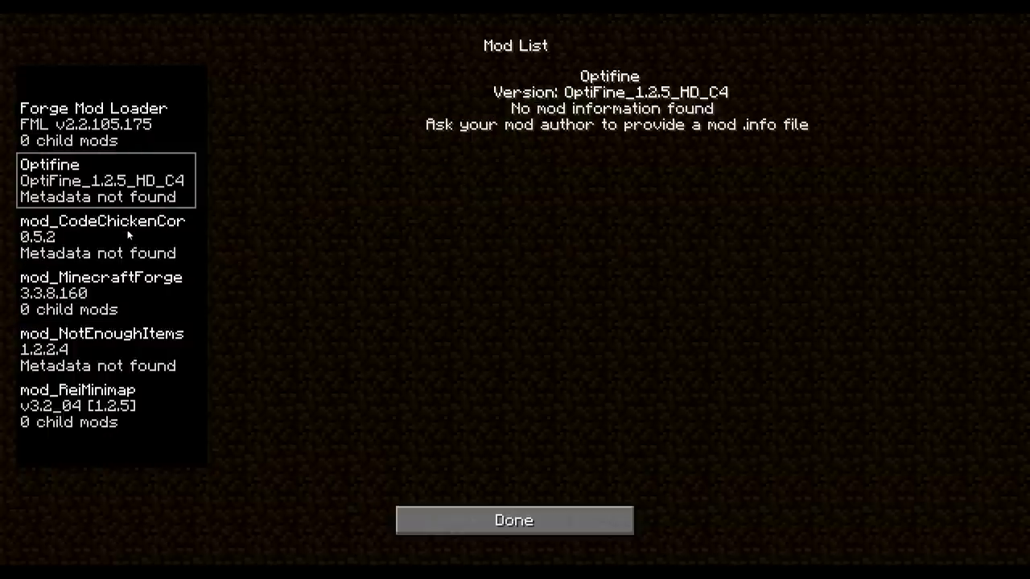
click(87, 227)
click(90, 288)
click(85, 355)
click(78, 393)
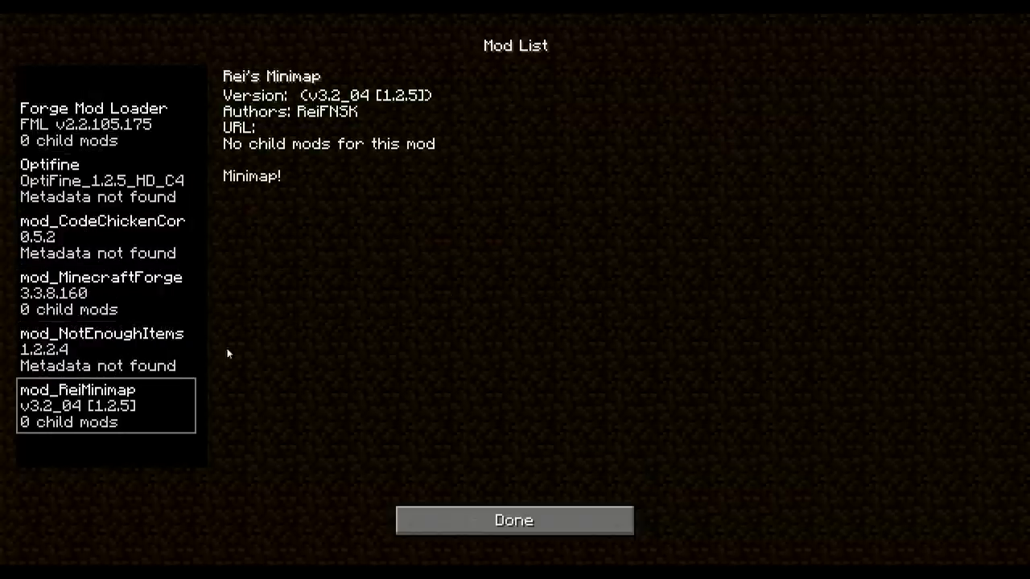
click(115, 357)
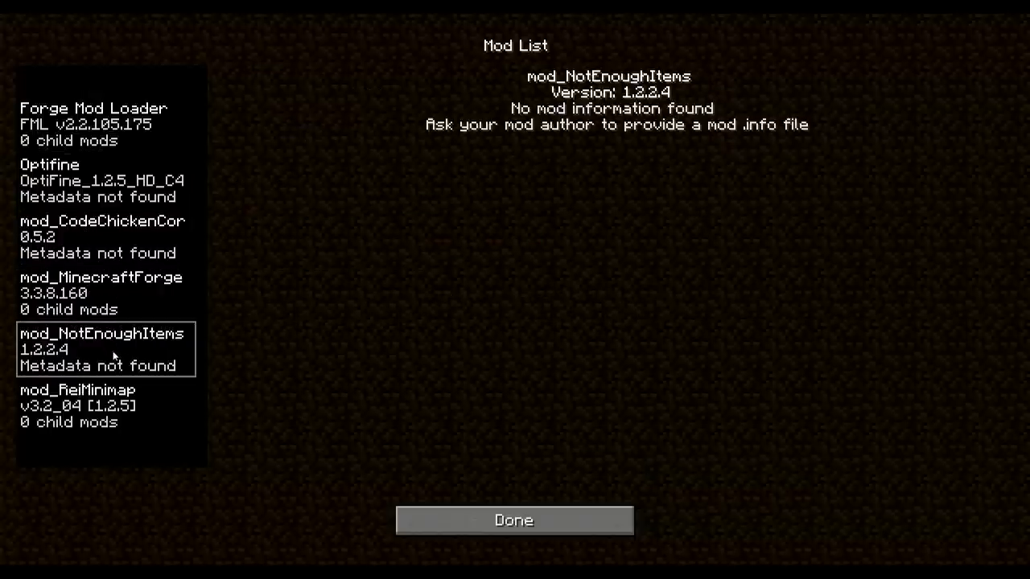
click(467, 515)
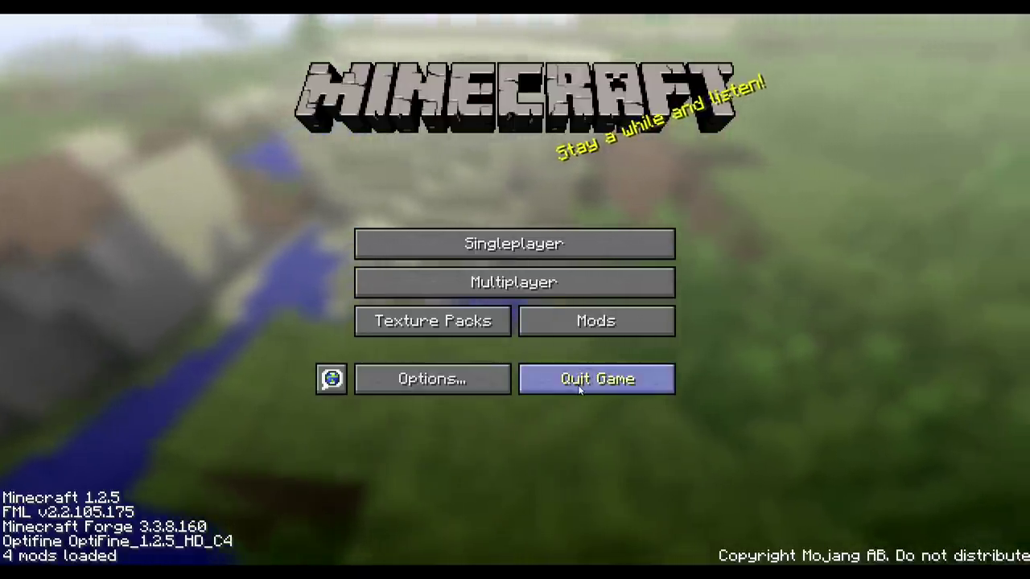
Step: Quit Minecraft and reopen ModPack's mods editor on the minecraft/mods list showing Decoratives and rei_minimap
click(577, 385)
right_click(414, 343)
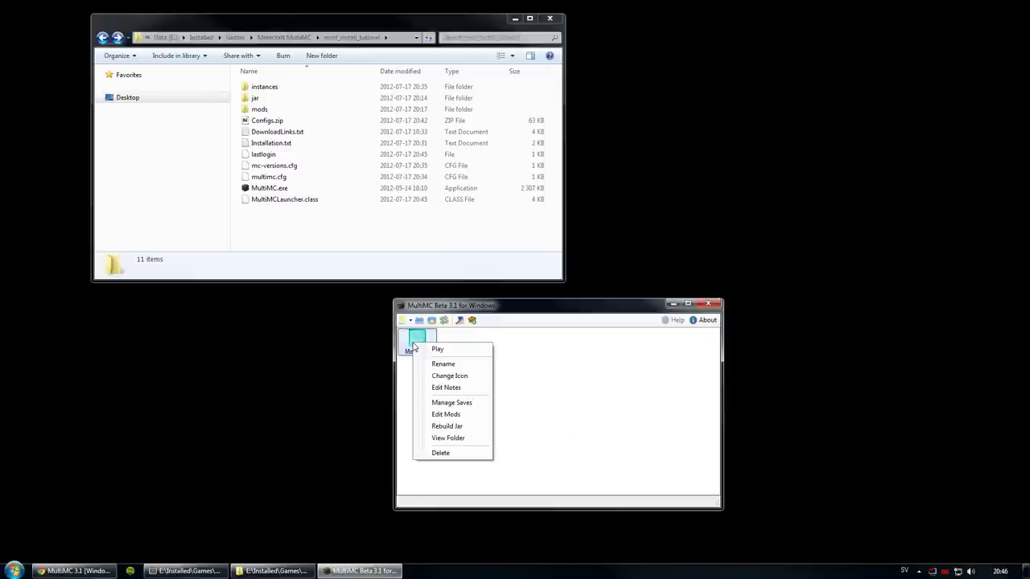
click(435, 417)
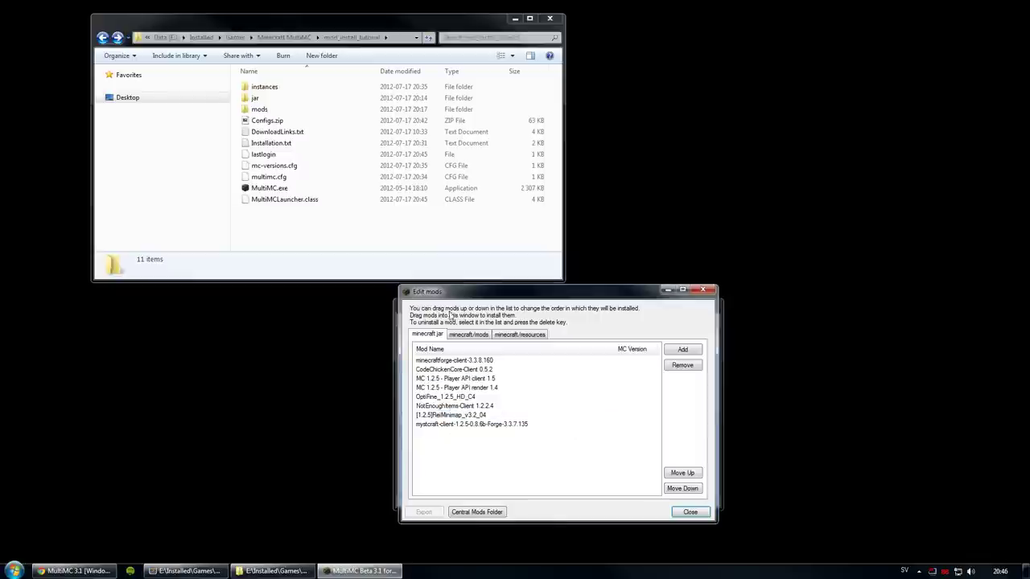
drag(448, 289, 520, 281)
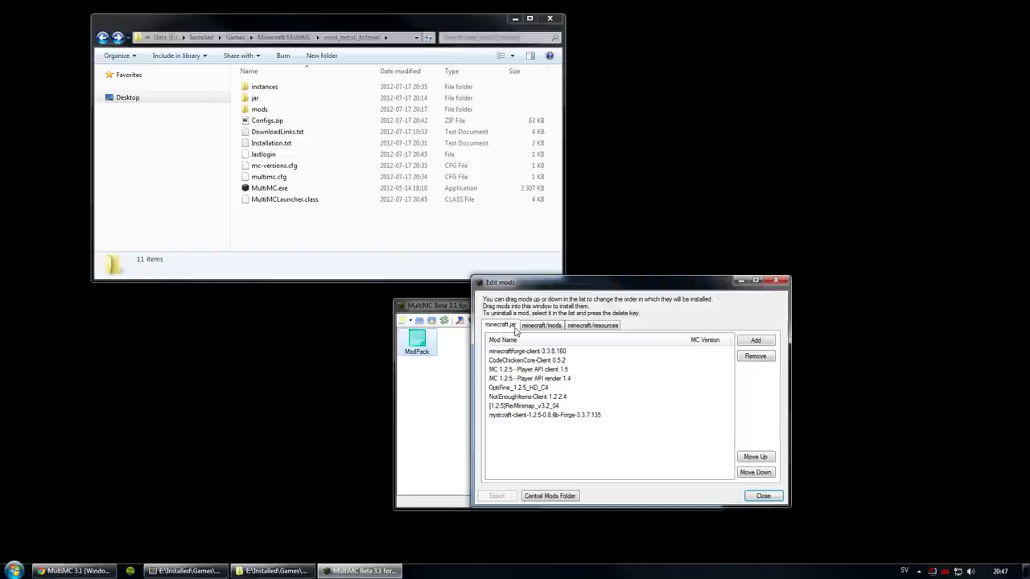
click(535, 326)
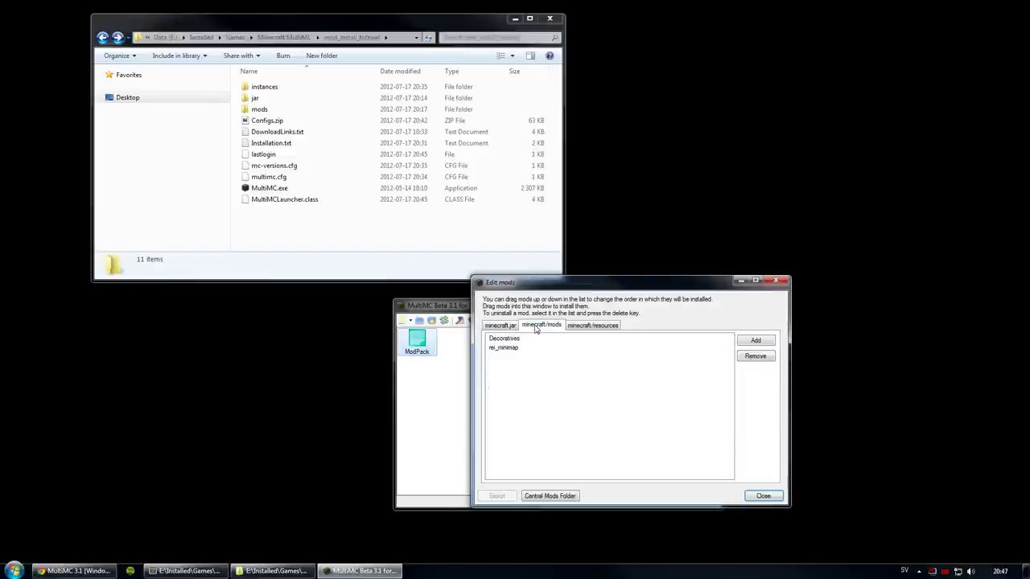
Step: Open the tutorial's mods folder, widen the name column, and select the Mine & Blade Battlegear zips
double_click(259, 109)
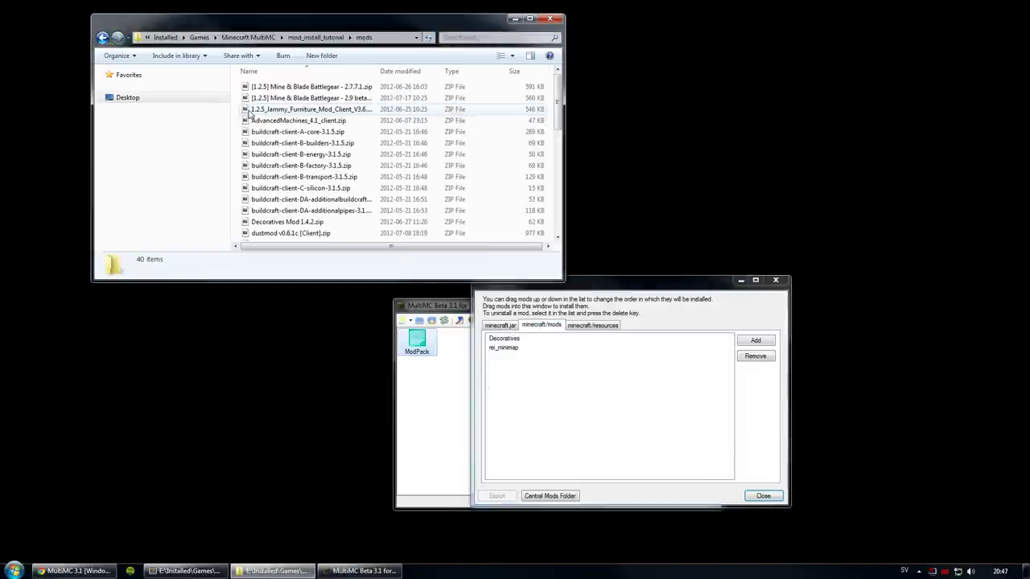
click(590, 423)
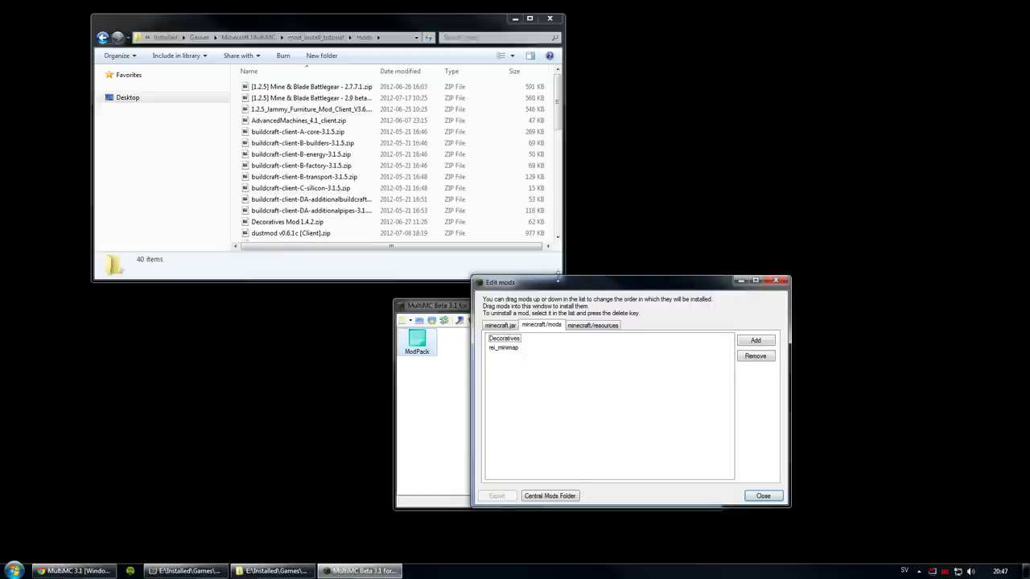
drag(552, 279, 552, 238)
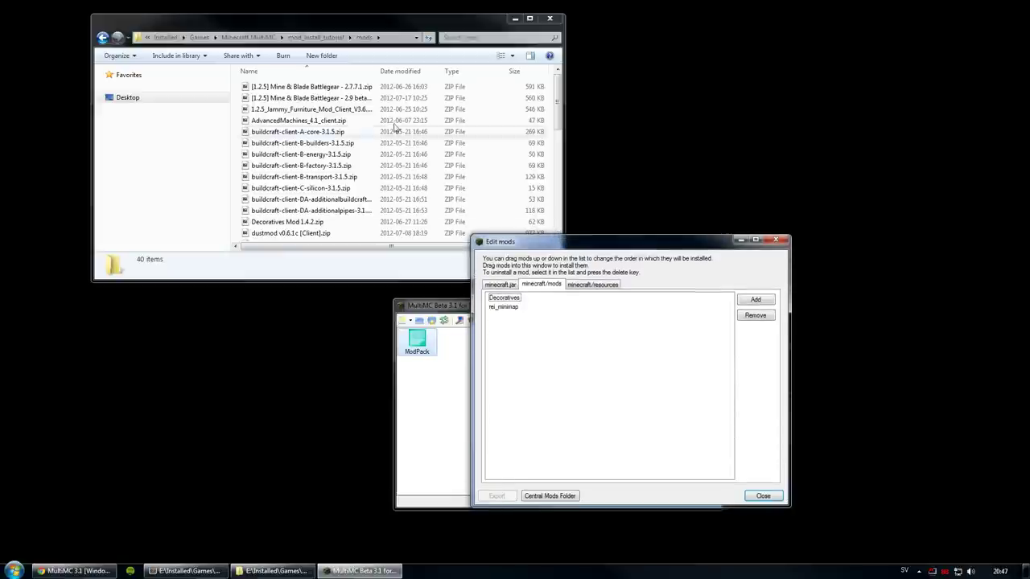
drag(376, 71, 412, 71)
click(362, 87)
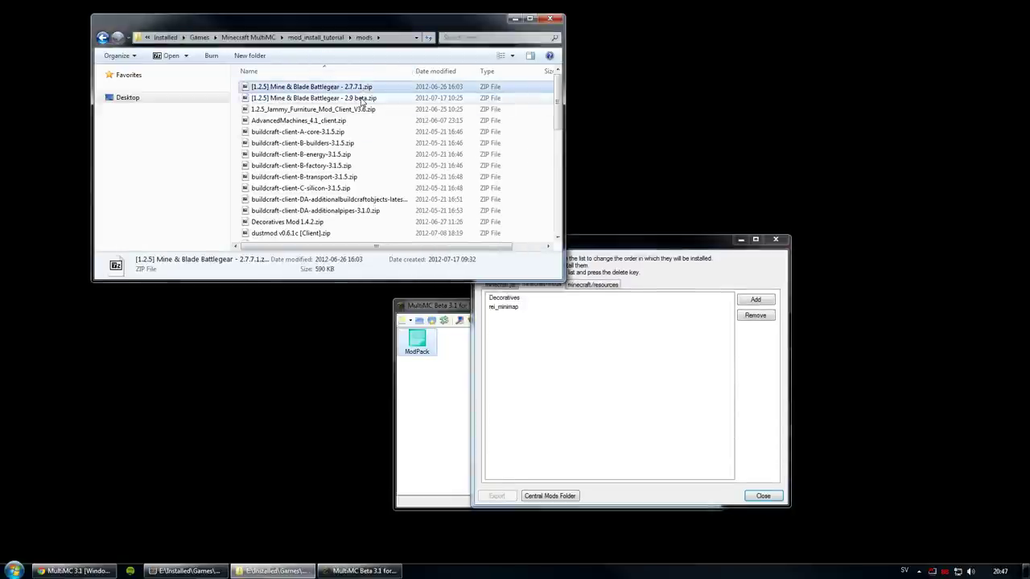
click(361, 98)
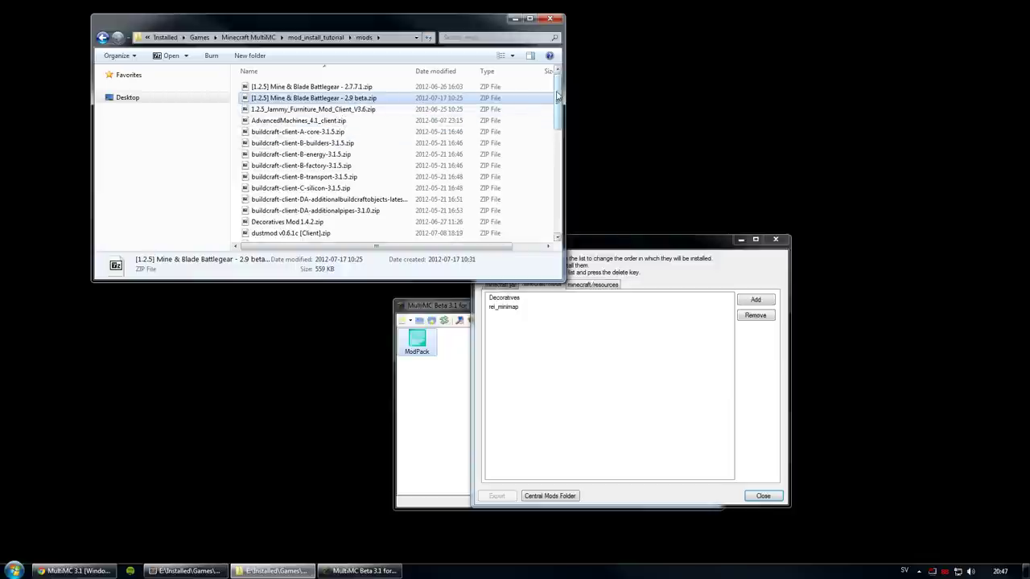
Step: Scroll the mods folder list up and down to survey the files
scroll(557, 95, down, 1)
scroll(558, 93, up, 1)
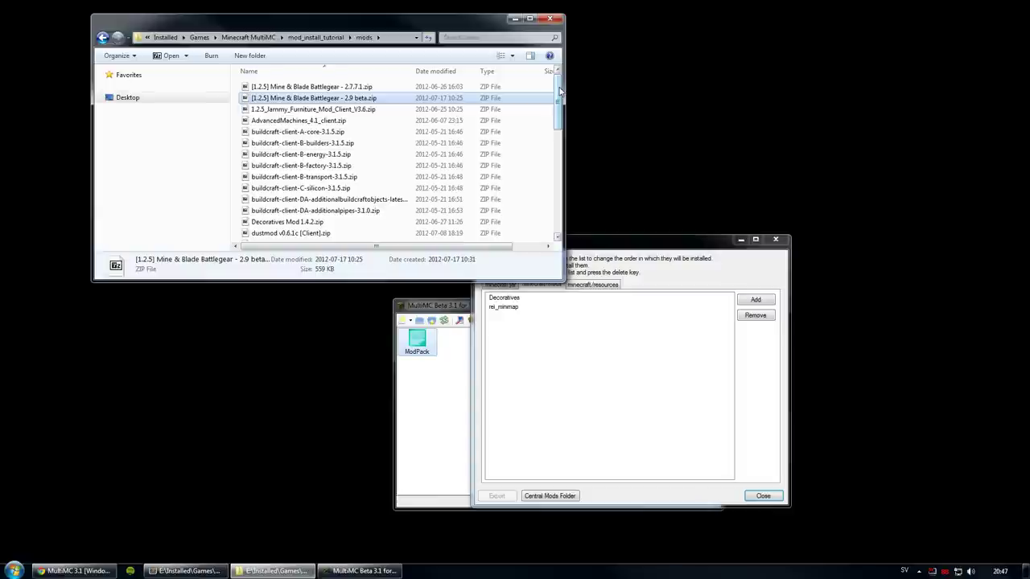
scroll(560, 93, down, 2)
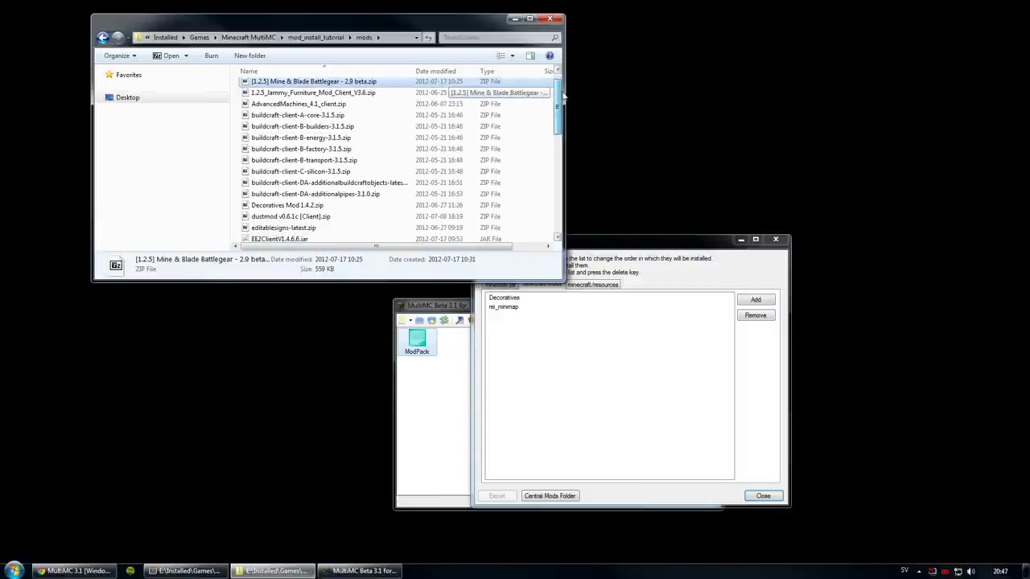
scroll(561, 92, up, 2)
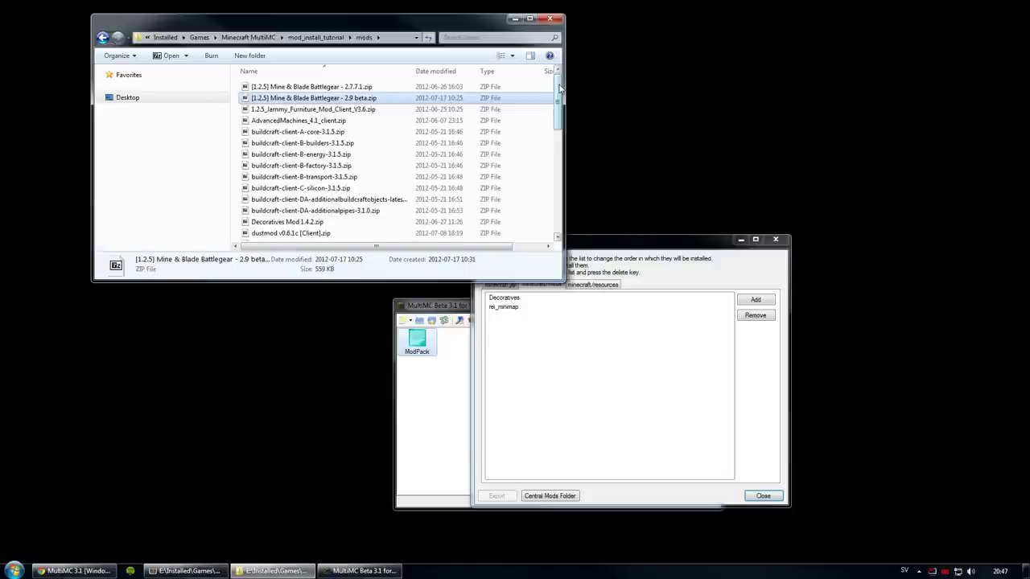
scroll(560, 90, down, 1)
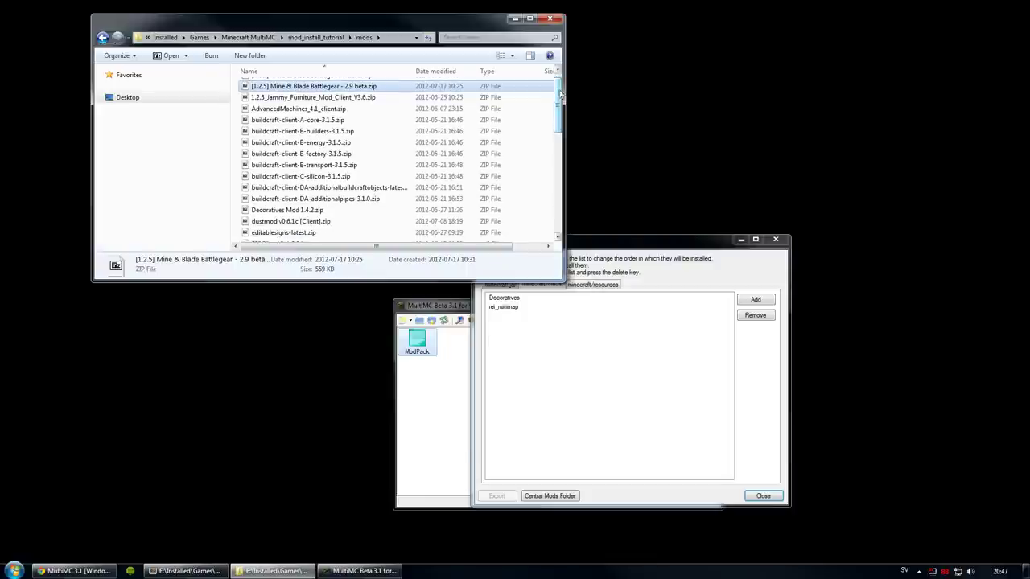
scroll(557, 90, up, 1)
scroll(559, 91, down, 1)
scroll(559, 91, up, 1)
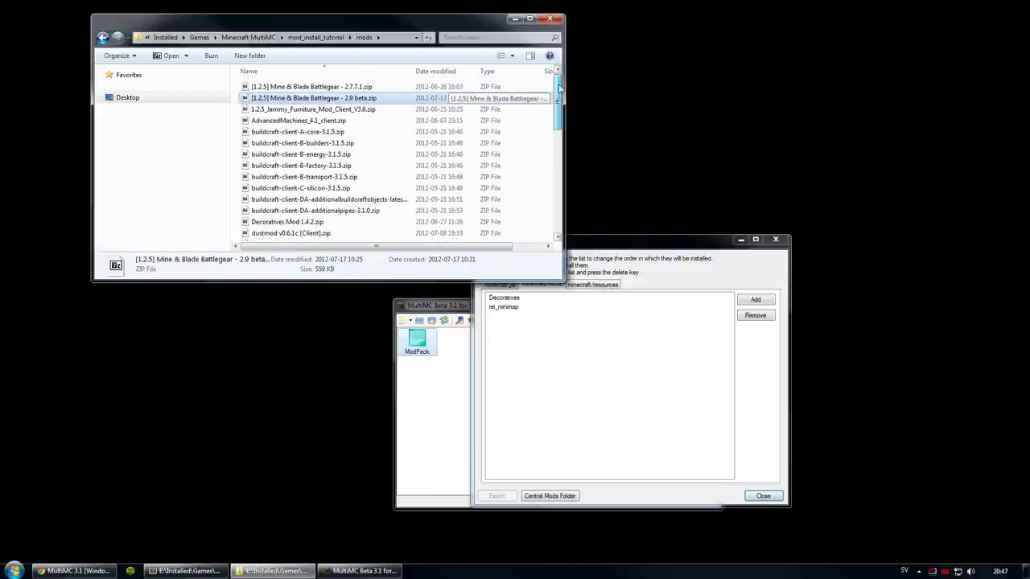
Step: Step through the AdvancedMachines and buildcraft mod files in the folder
click(544, 337)
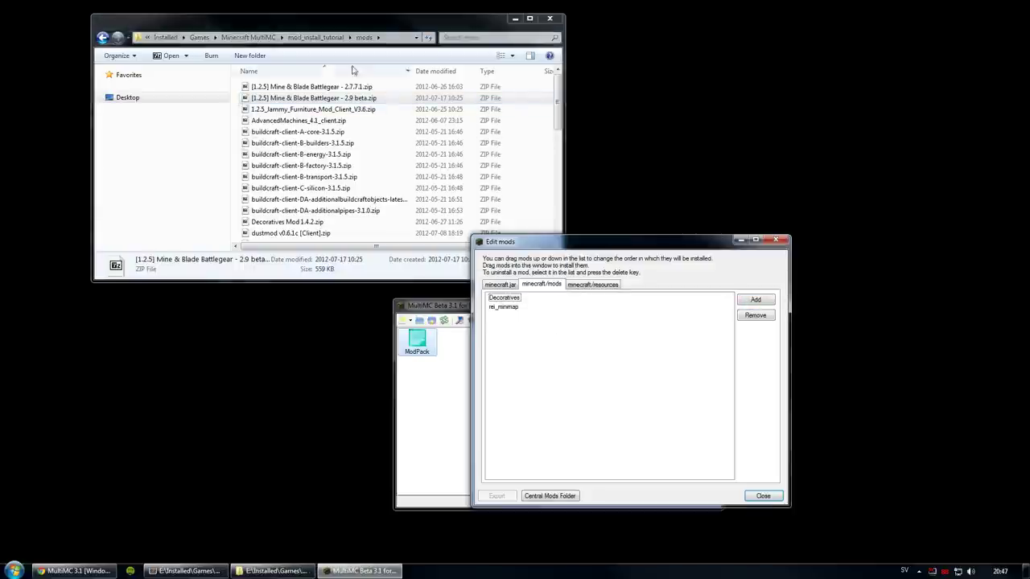
click(560, 101)
scroll(560, 101, down, 2)
key(Down)
key(Down)
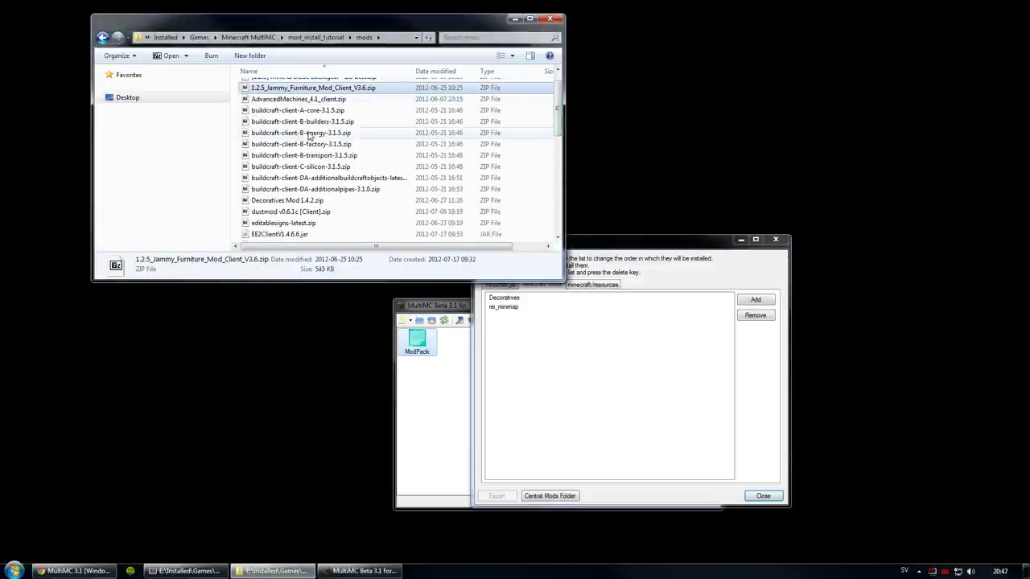
key(Down)
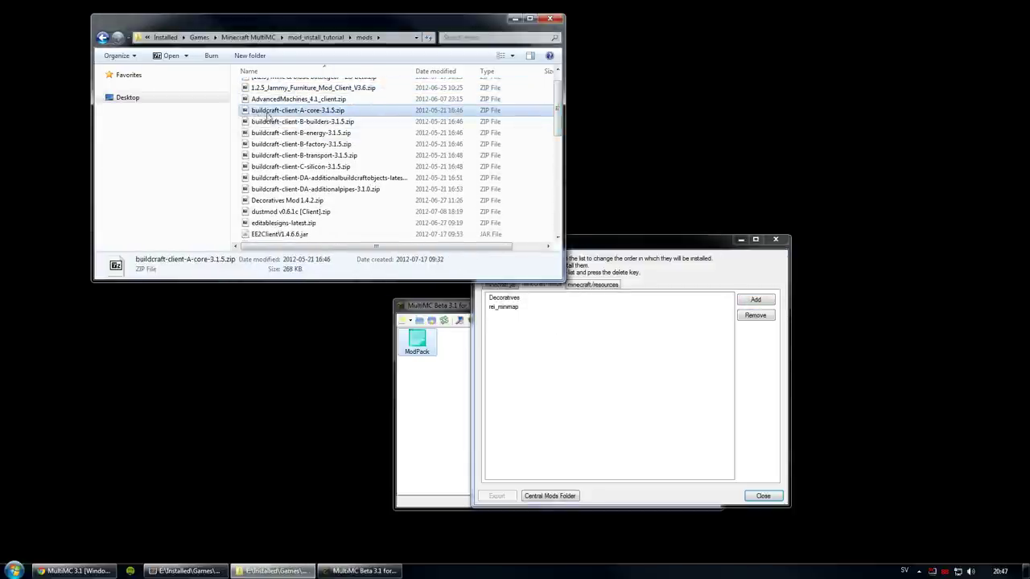
key(Up)
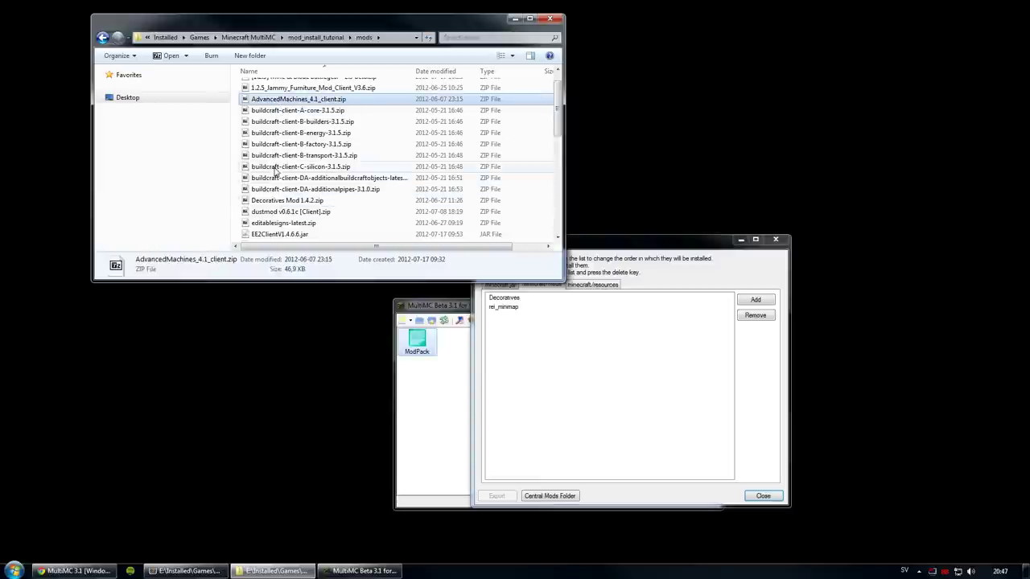
click(274, 167)
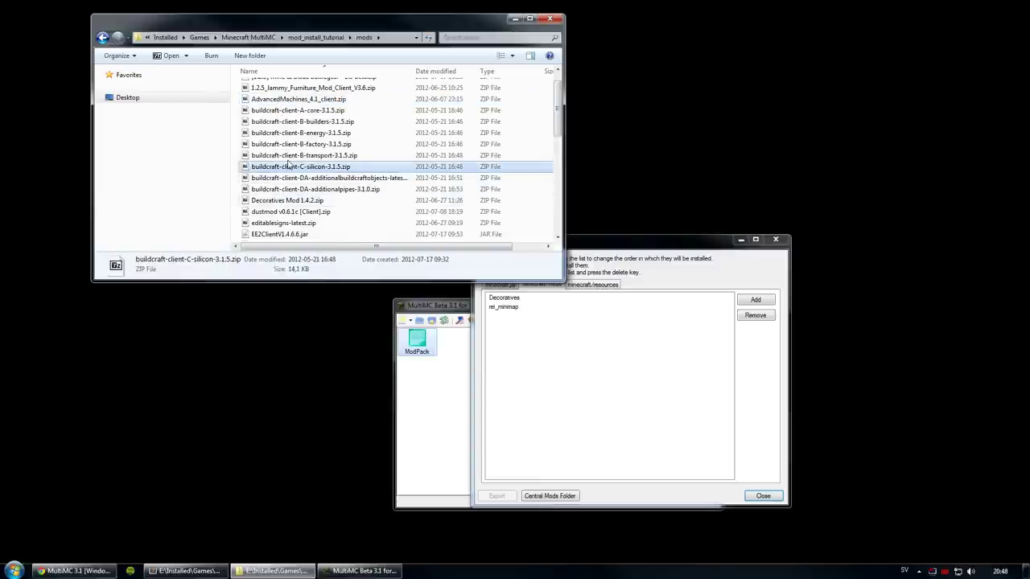
key(Up)
key(Down)
key(Down)
key(Down)
scroll(307, 196, down, 1)
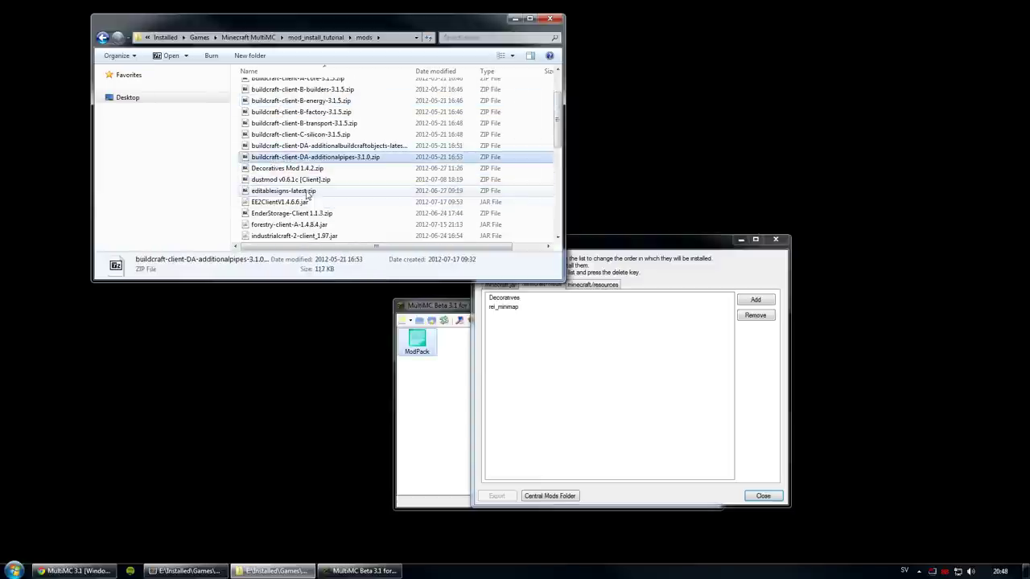
key(Down)
scroll(302, 173, down, 1)
Step: Inspect the EE2Client, forestry, IndustrialCraft-2, ThaumCraft, RedPowerLogic and WR-CBE Addons files, then scroll back to the top
click(302, 170)
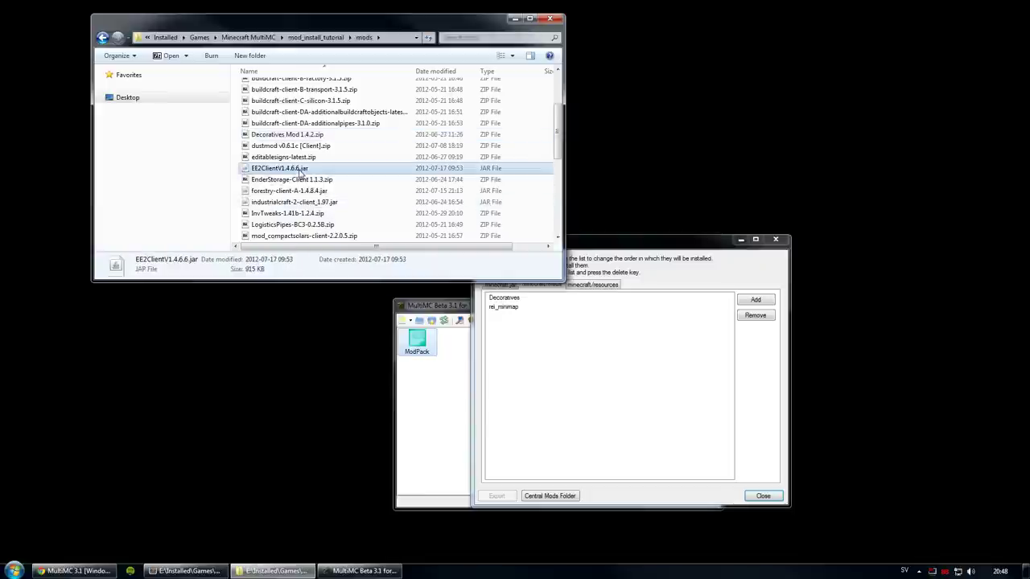
scroll(282, 129, down, 2)
click(280, 125)
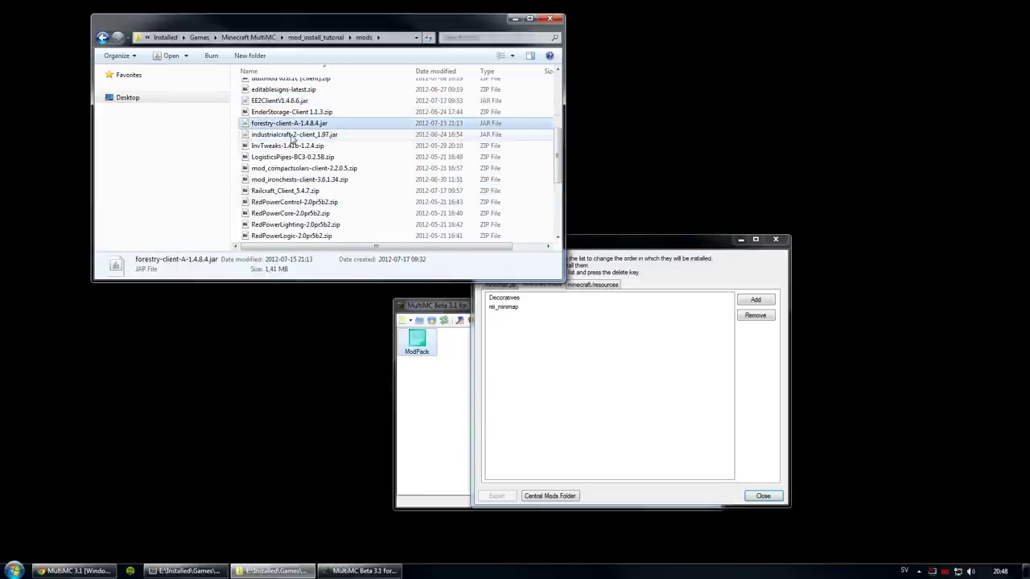
click(278, 134)
scroll(309, 196, down, 3)
scroll(309, 196, down, 1)
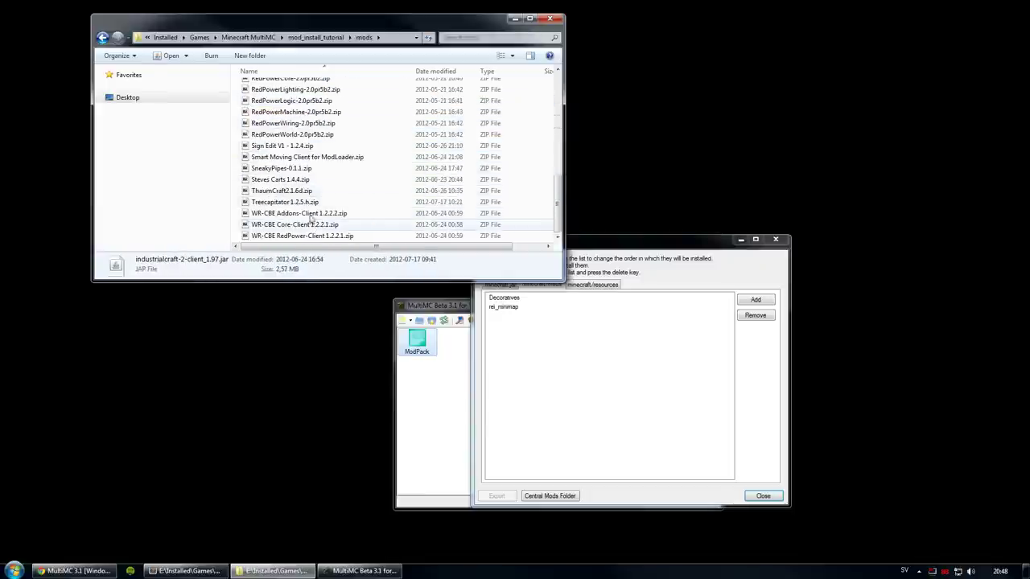
click(306, 191)
click(282, 100)
click(338, 213)
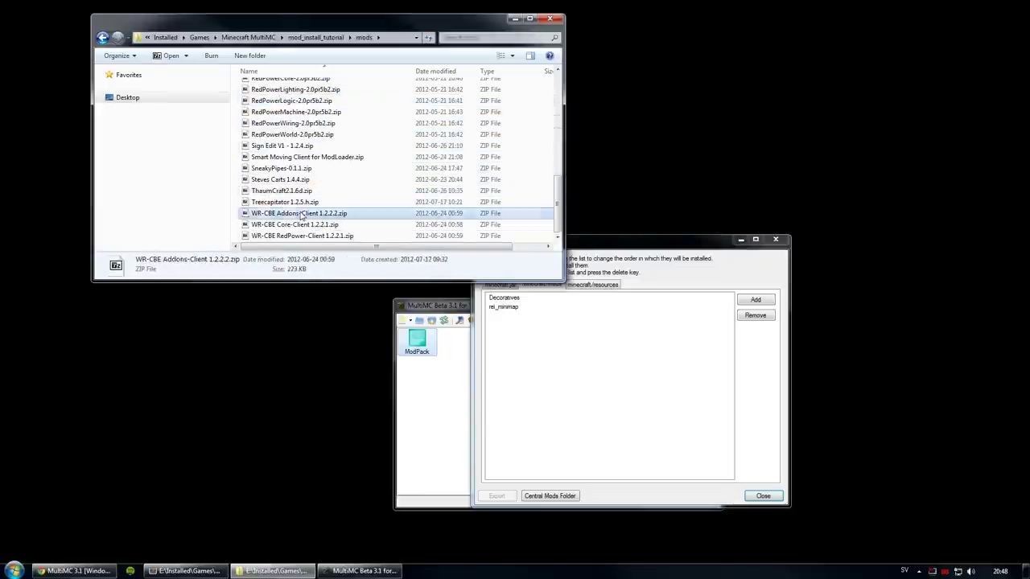
scroll(358, 239, up, 2)
scroll(358, 239, up, 10)
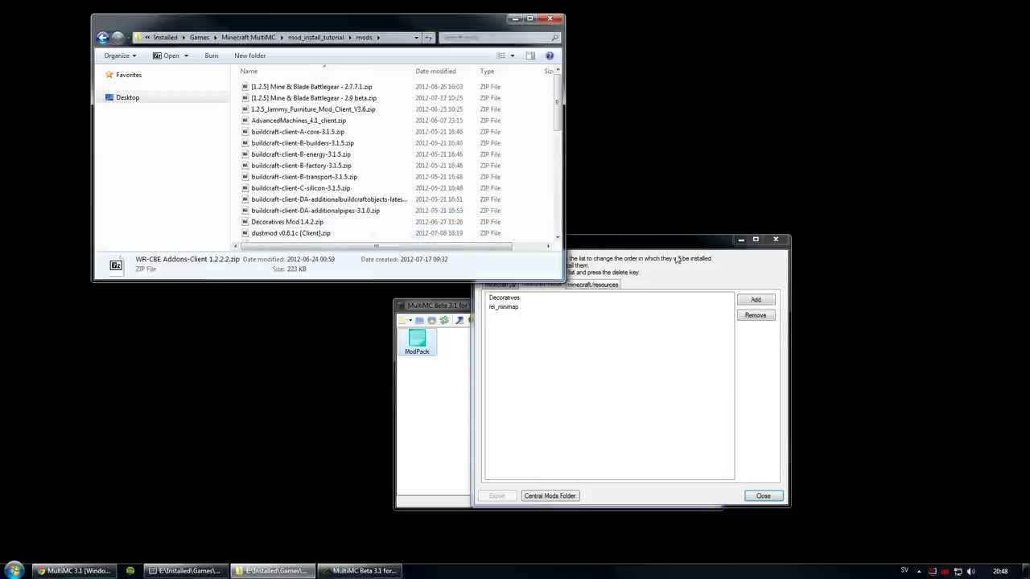
Step: Add every mods-folder file, from Battlegear 2.9 beta to the last, to ModPack and close the editor
drag(652, 247, 655, 255)
click(756, 307)
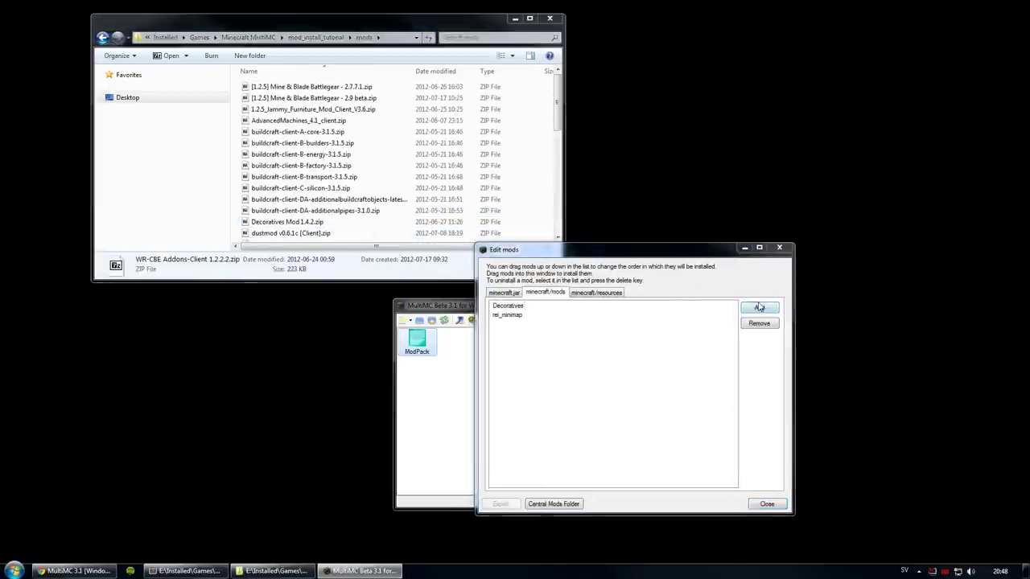
click(619, 343)
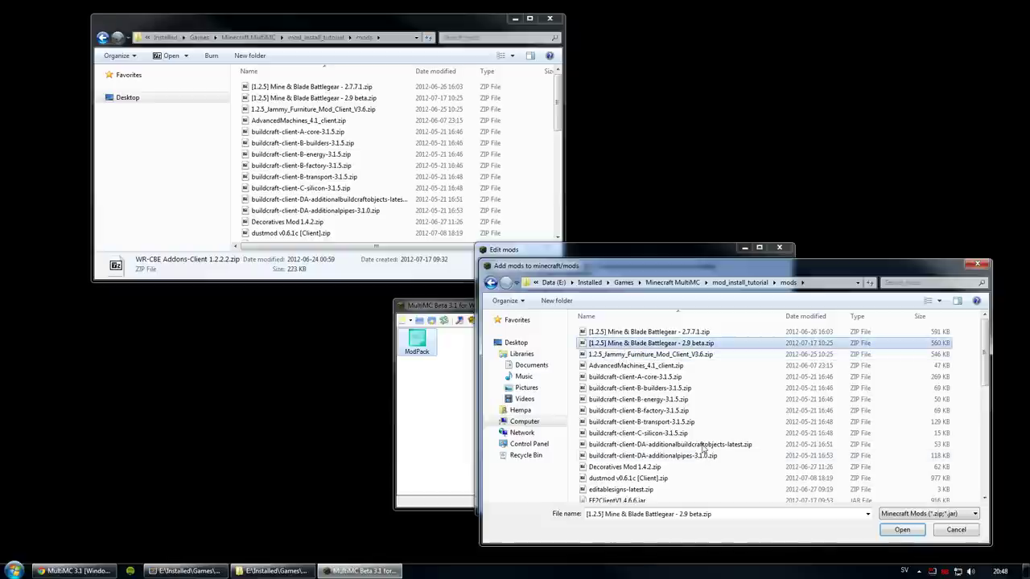
scroll(687, 465, down, 10)
shift+click(666, 497)
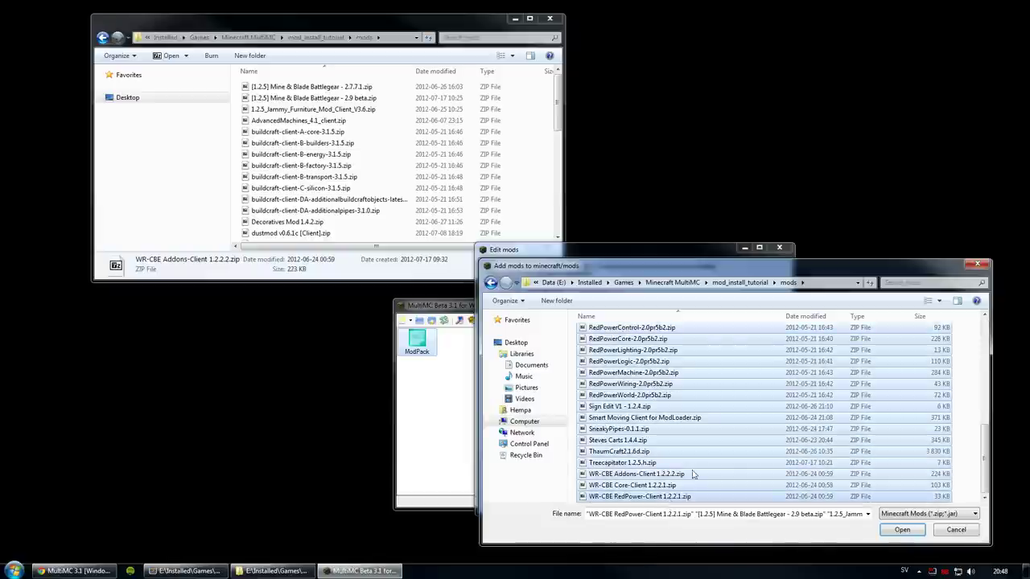
scroll(667, 454, up, 10)
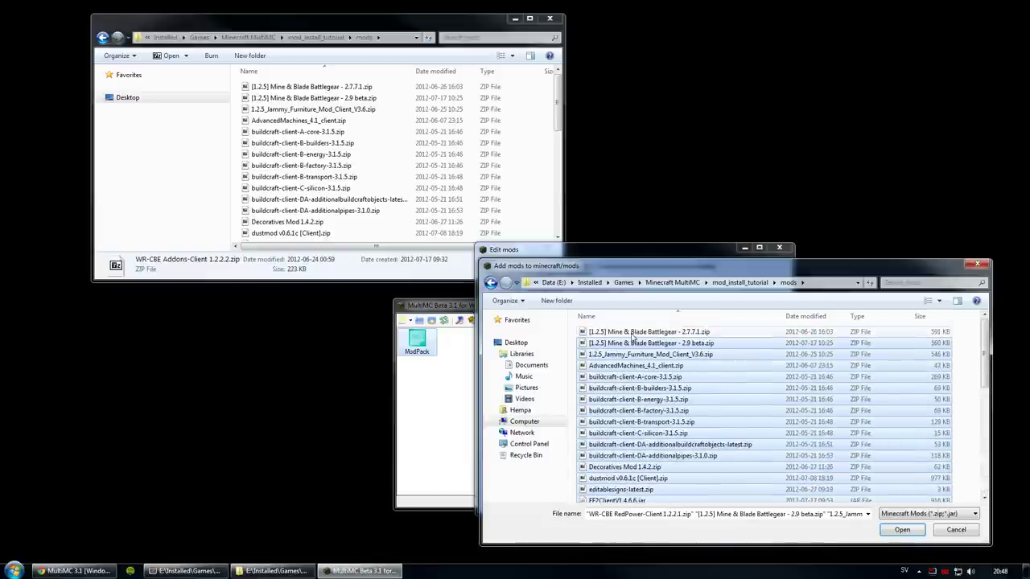
click(635, 344)
scroll(635, 347, down, 10)
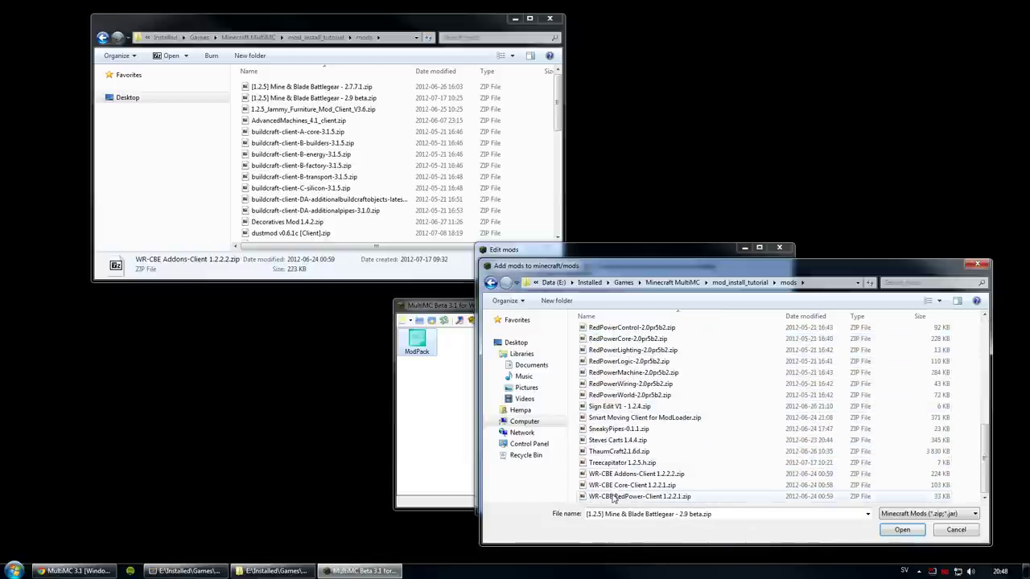
shift+click(616, 496)
click(901, 531)
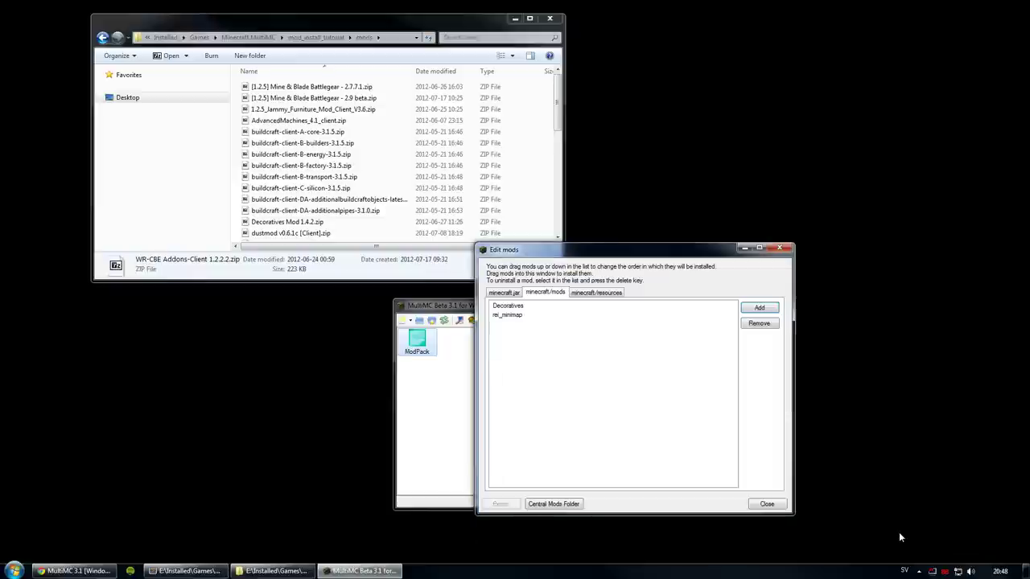
click(767, 504)
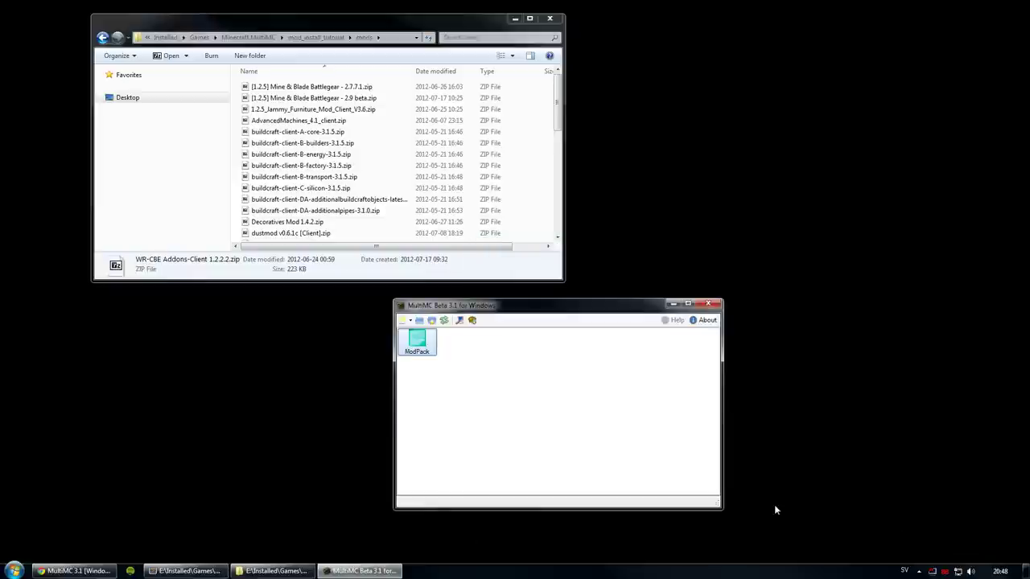
right_click(416, 338)
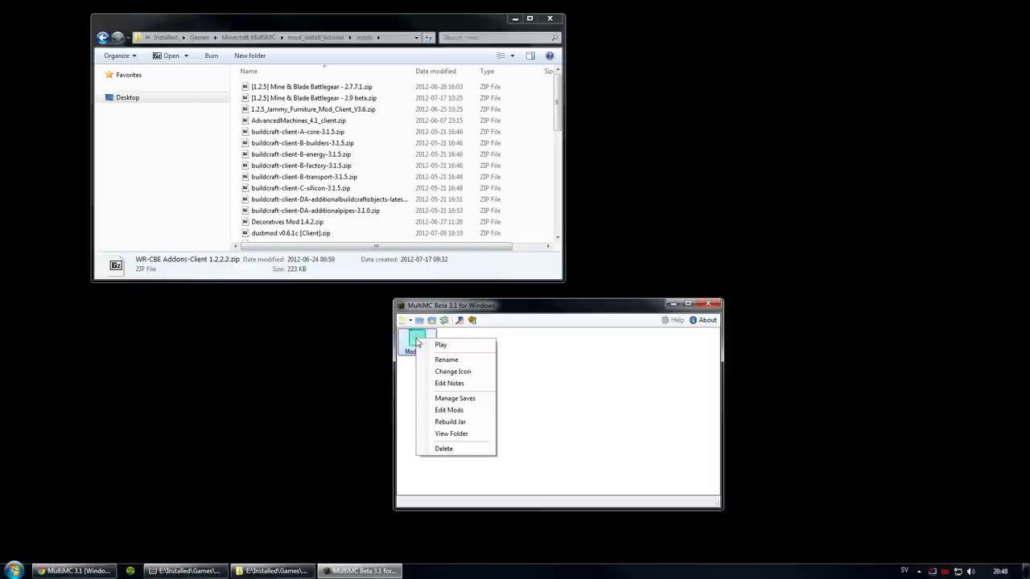
click(439, 410)
click(469, 334)
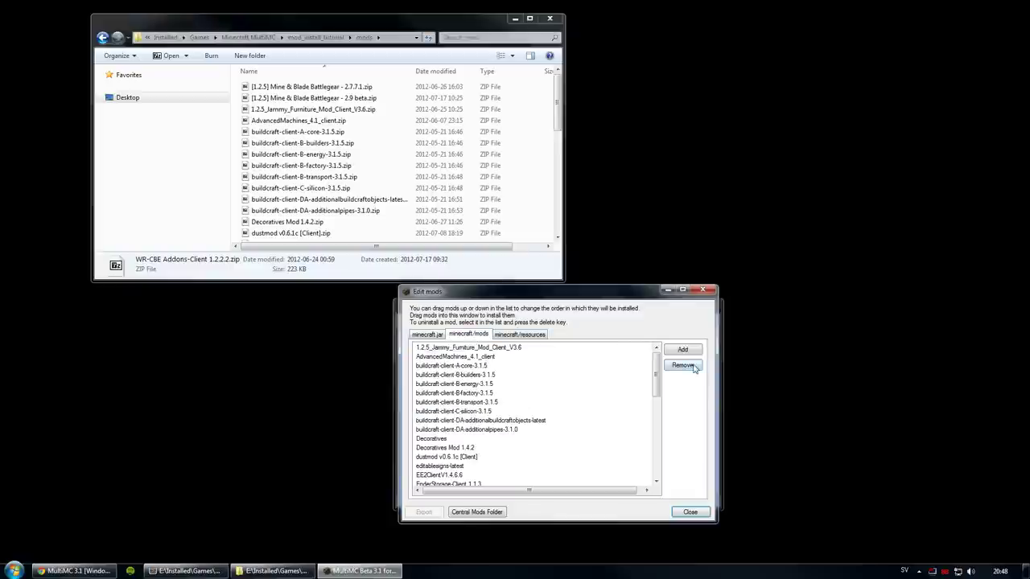
mouse_move(658, 368)
mouse_down()
mouse_move(658, 438)
mouse_move(666, 367)
mouse_up()
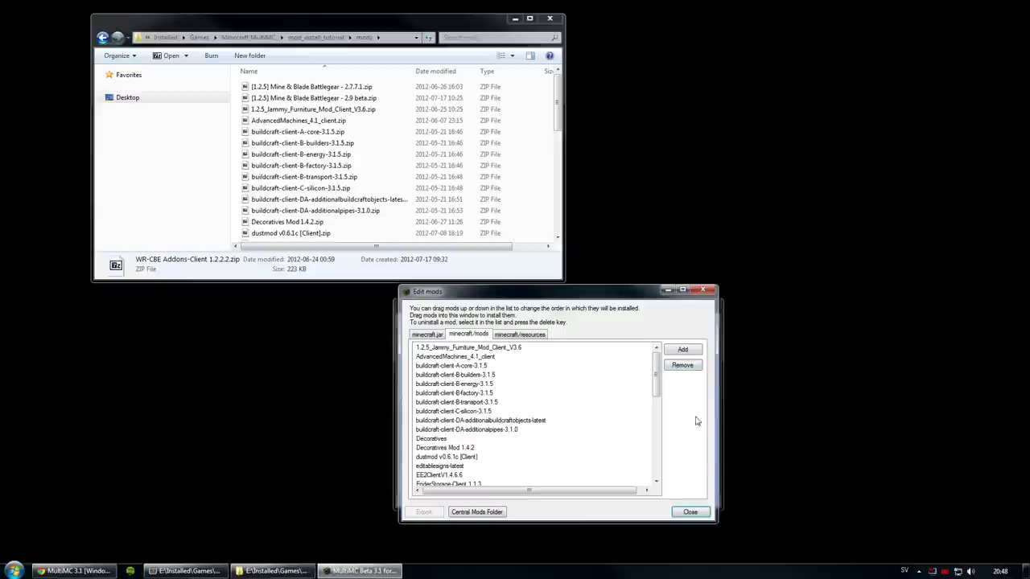
click(691, 512)
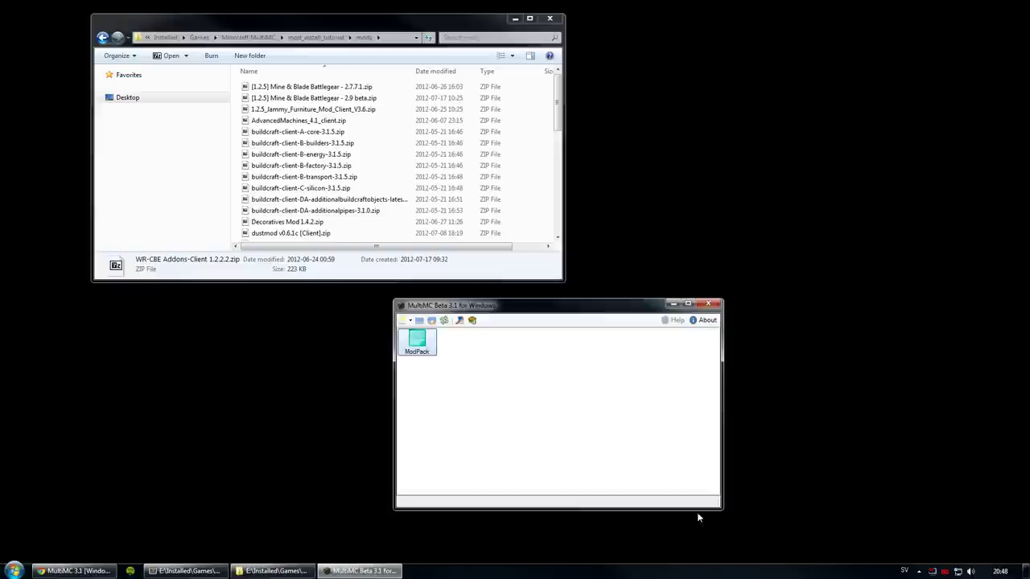
click(419, 320)
double_click(342, 137)
double_click(339, 141)
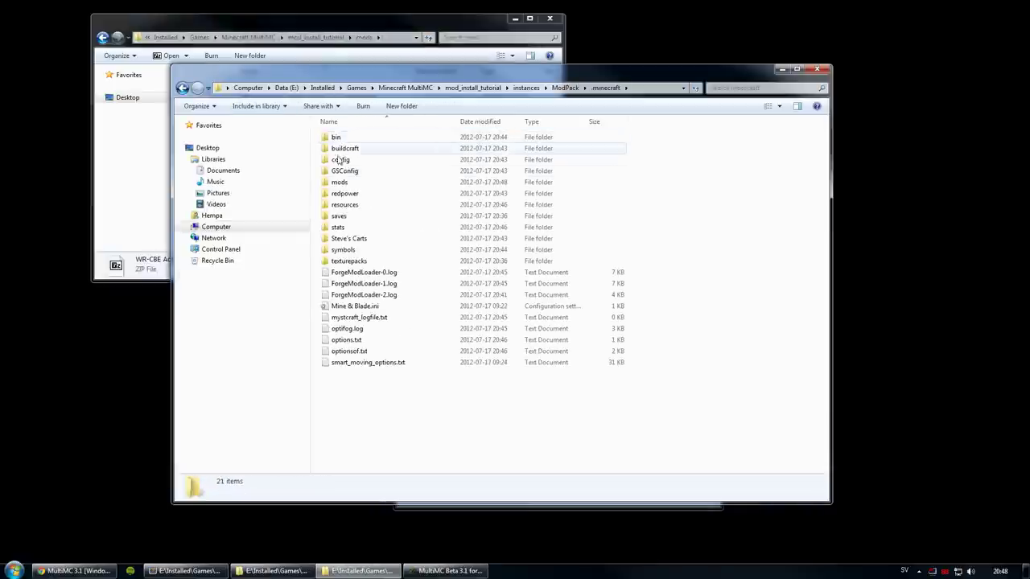
double_click(342, 177)
mouse_move(824, 141)
mouse_down()
mouse_move(821, 331)
mouse_move(819, 137)
mouse_up()
key(BackSpace)
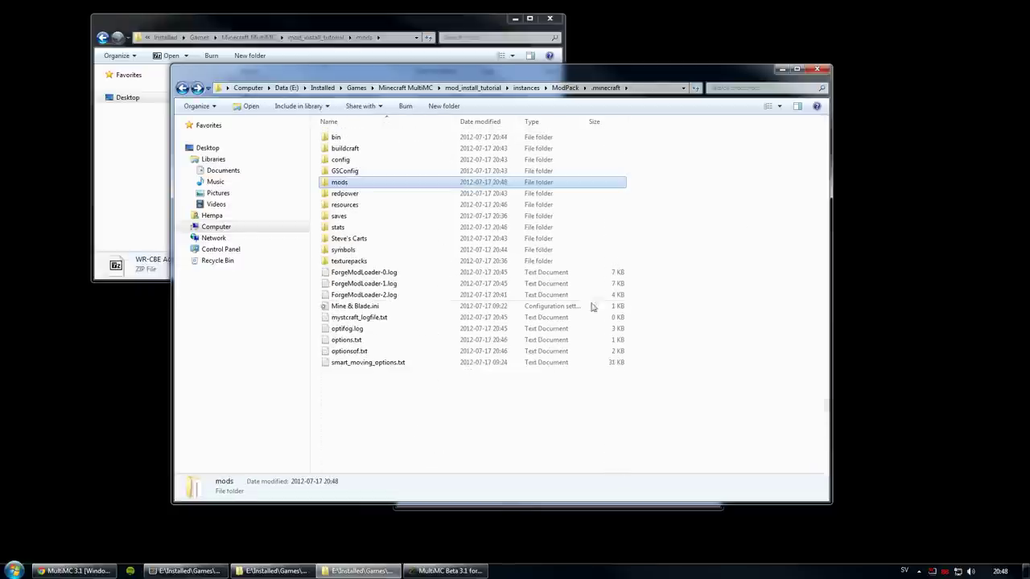
drag(706, 420, 313, 128)
click(480, 426)
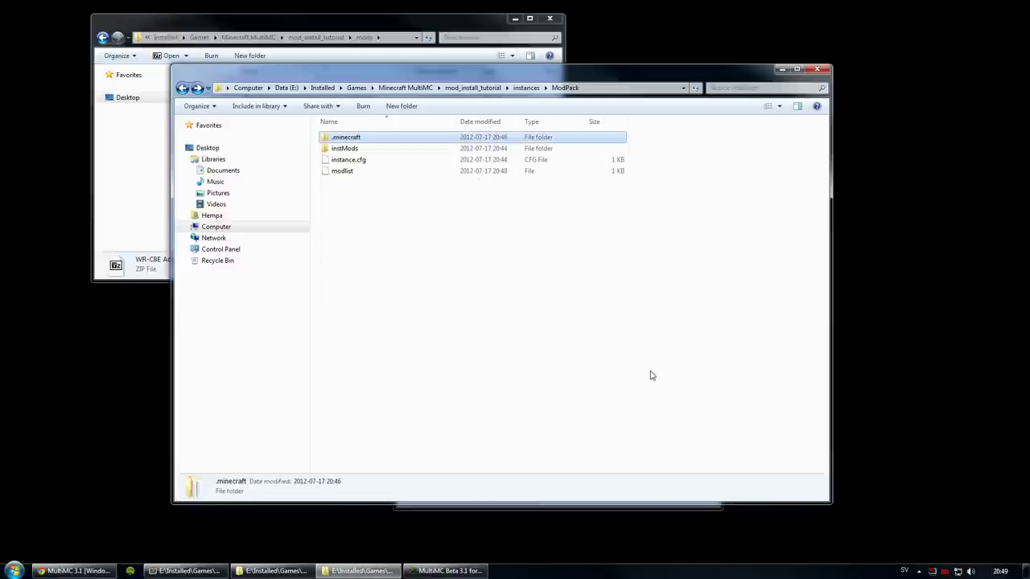
key(BackSpace)
key(alt+Tab)
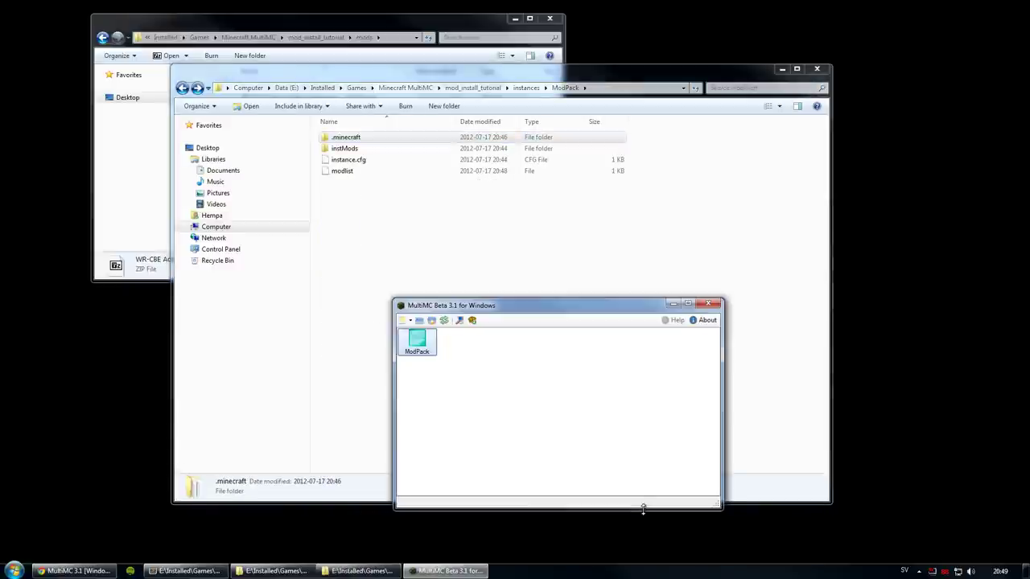
drag(640, 493, 640, 513)
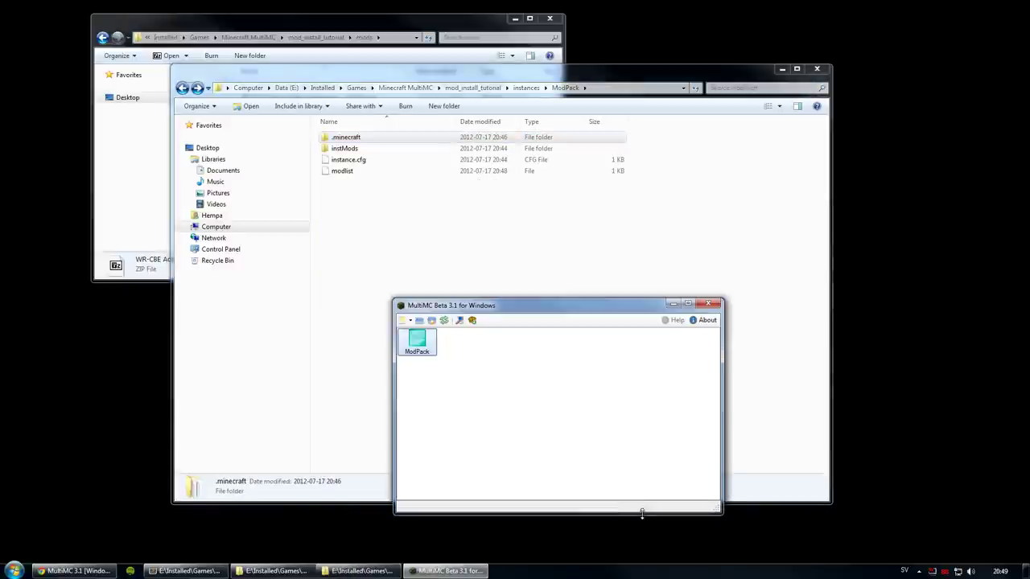
click(817, 70)
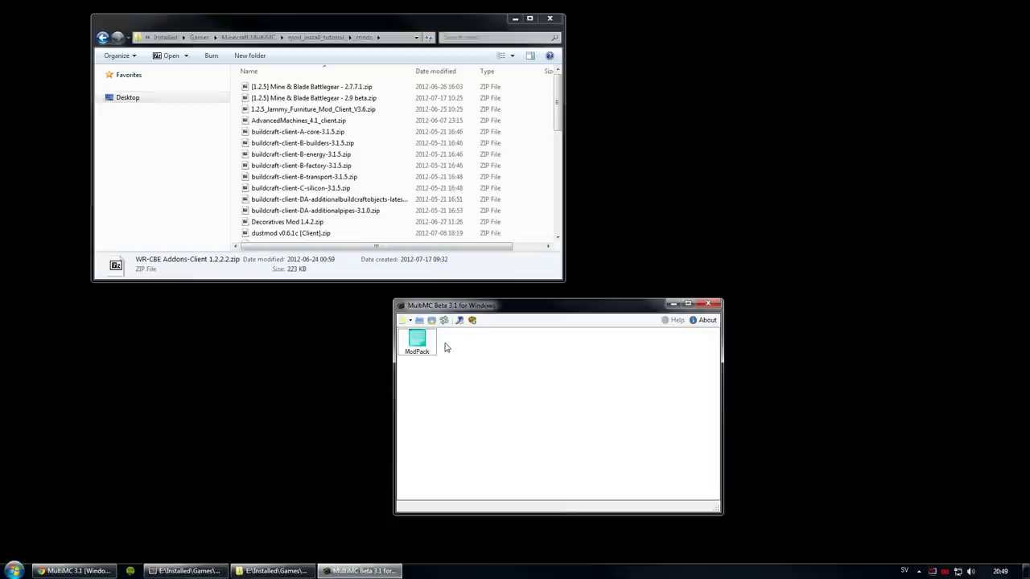
Step: Launch ModPack into Minecraft 1.2.5 with 43 mods loaded and reposition the game window
double_click(417, 342)
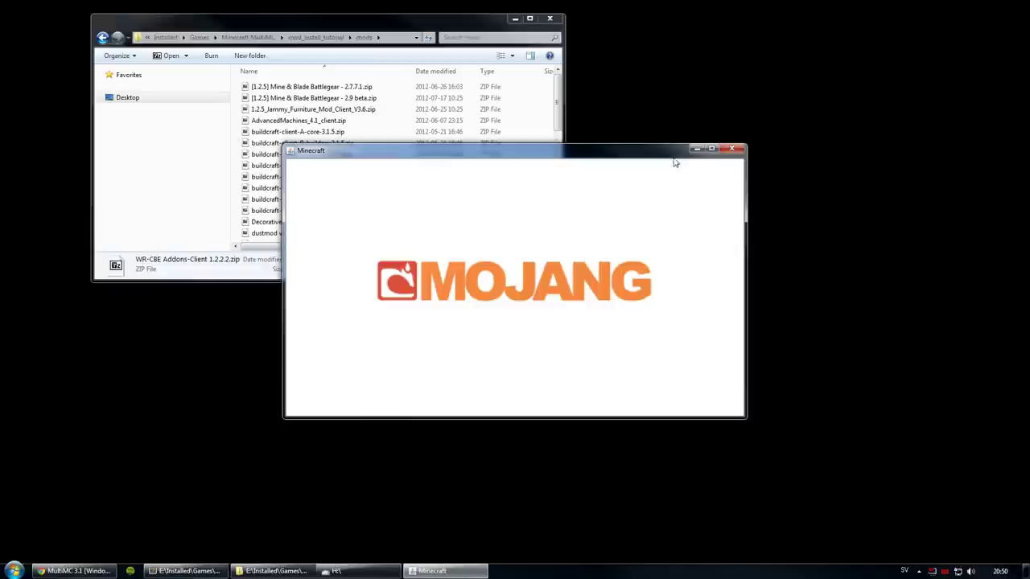
drag(659, 152, 667, 167)
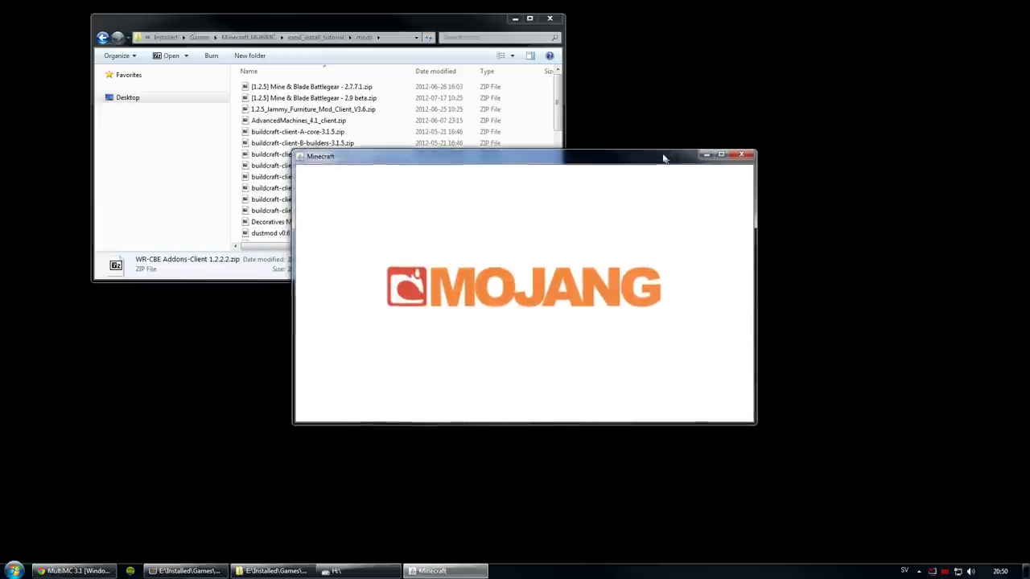
mouse_move(664, 158)
mouse_down()
mouse_move(650, 159)
mouse_move(659, 177)
mouse_up()
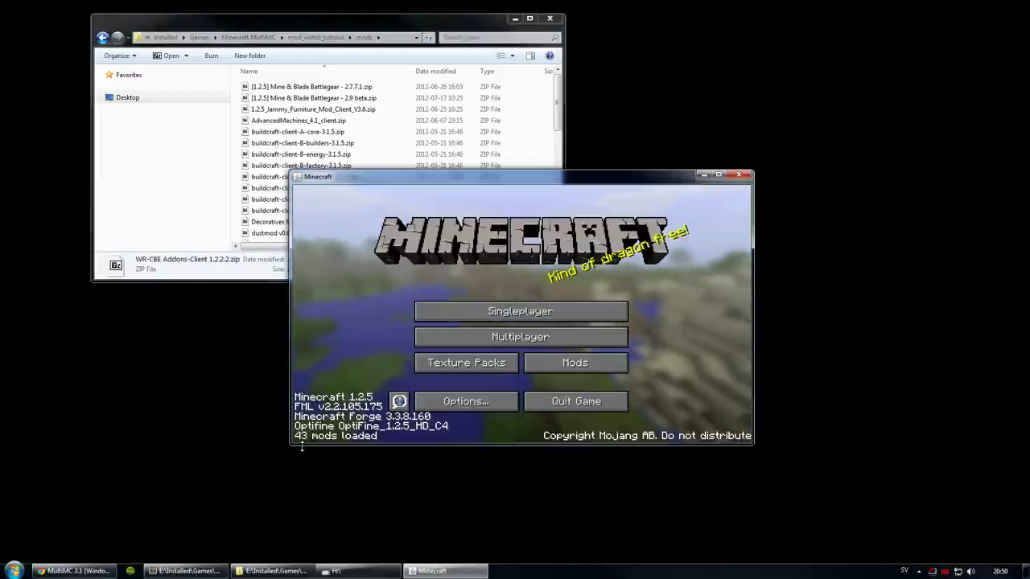
click(322, 37)
Step: Check the loaded mods, then set Video Settings performance to Max FPS and return to the title menu
click(603, 177)
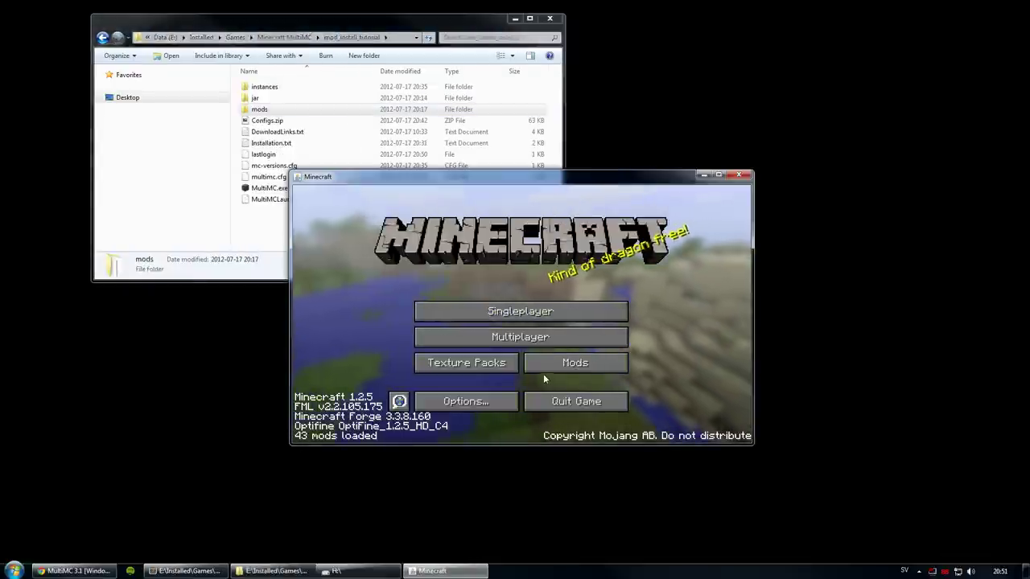
click(561, 362)
scroll(470, 361, down, 10)
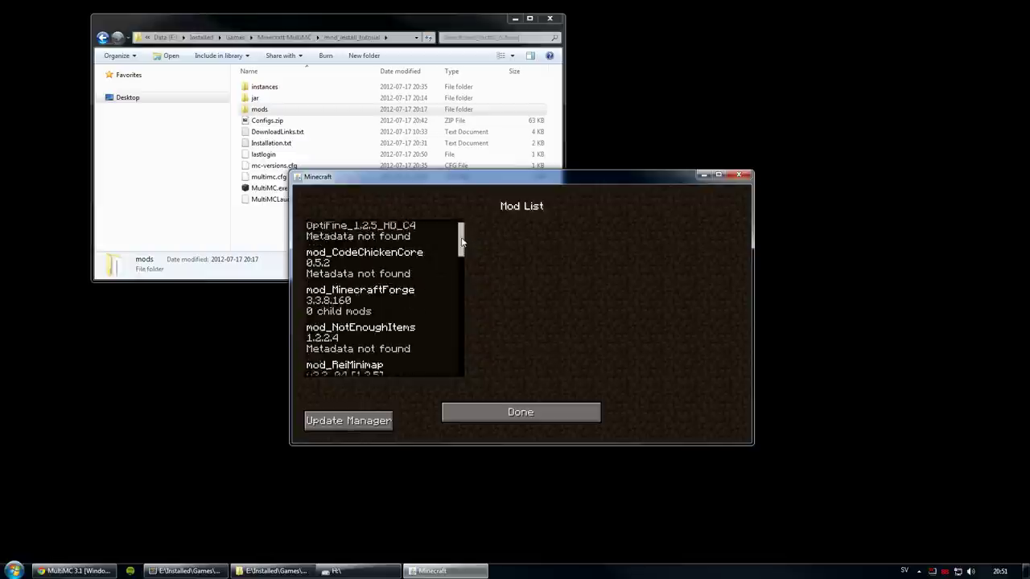
click(492, 413)
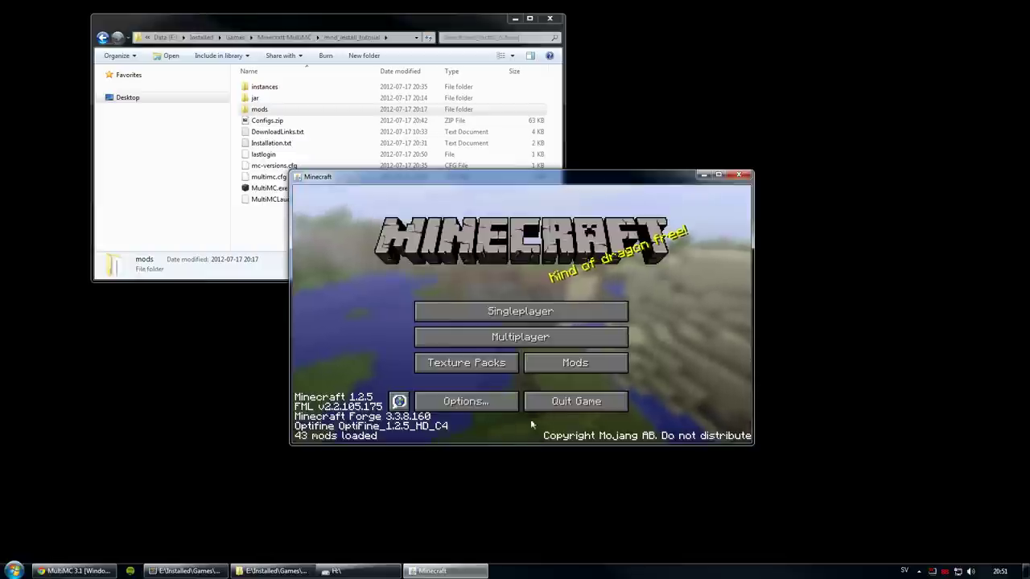
click(467, 403)
click(527, 334)
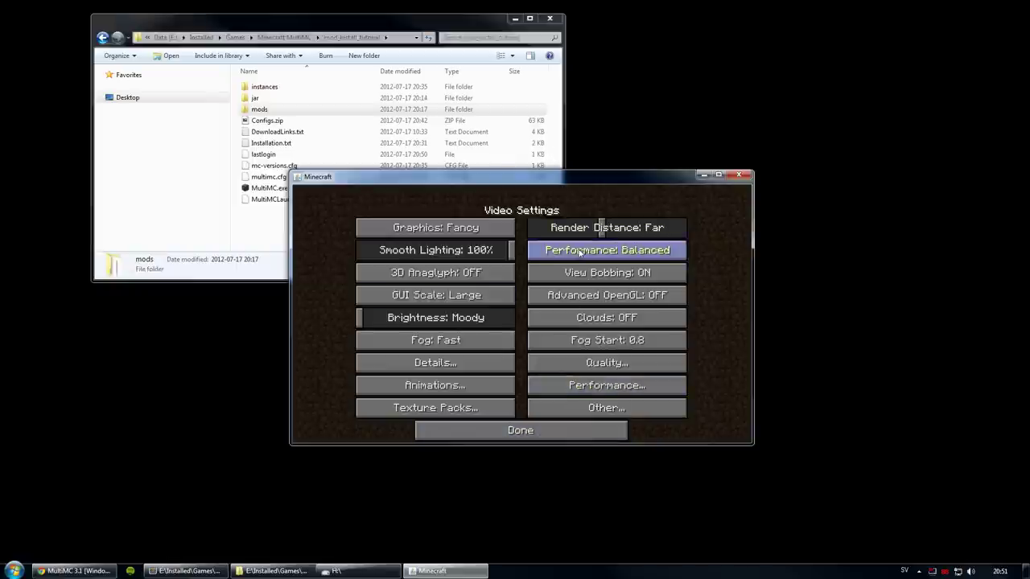
click(585, 253)
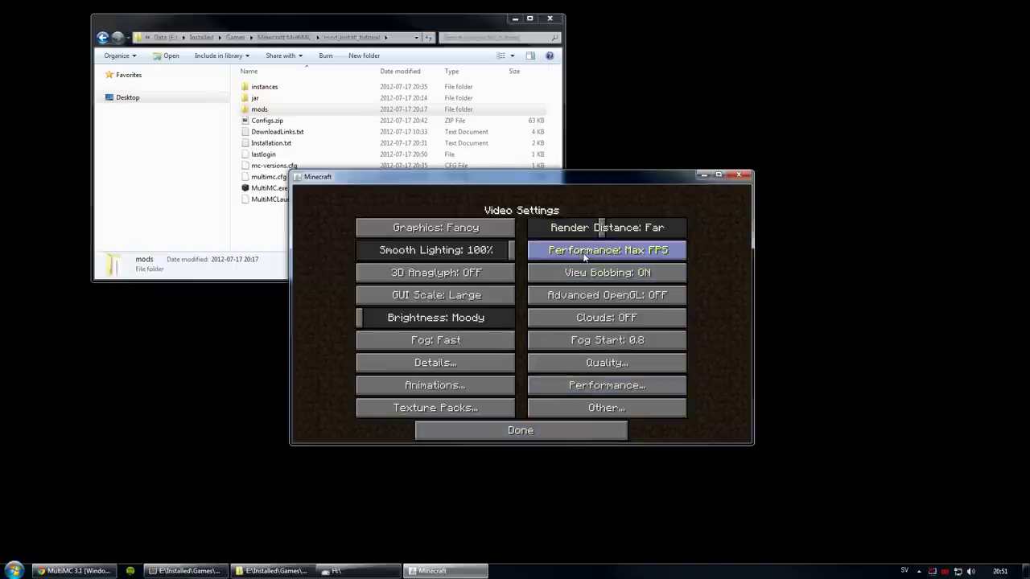
click(531, 435)
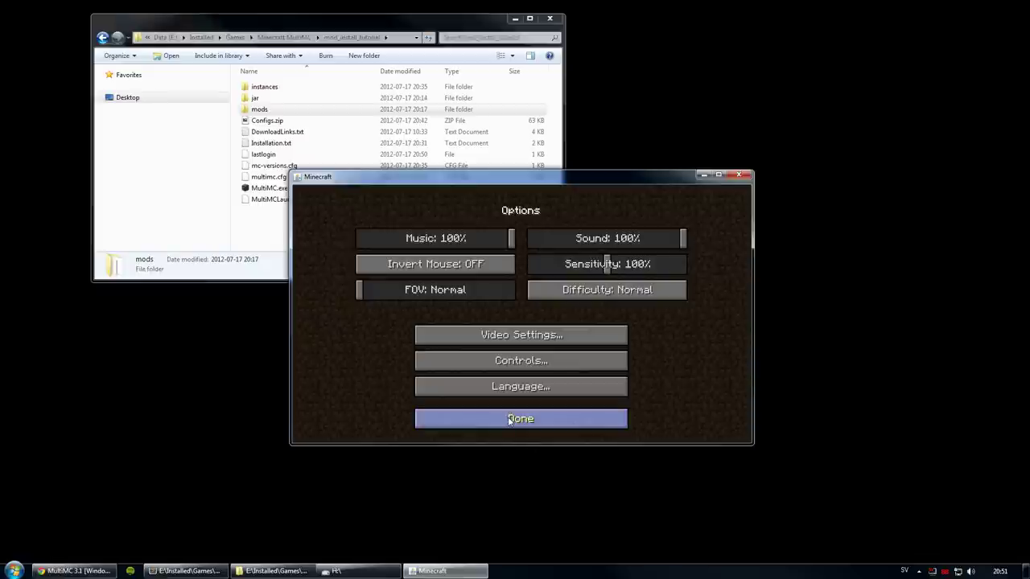
click(508, 419)
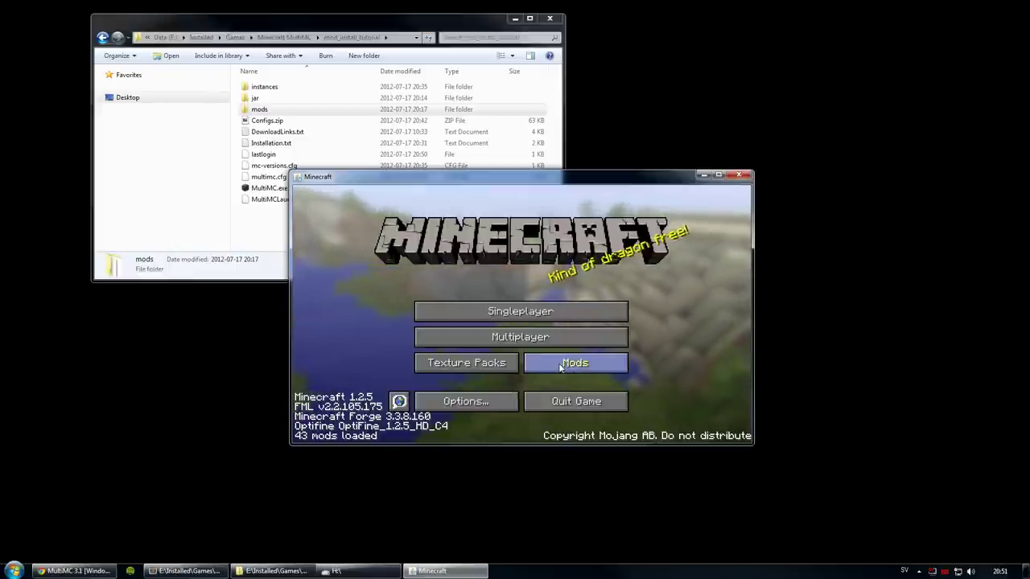
click(560, 364)
Step: Close the mod list, then raise Video Settings Brightness from Moody to Bright
click(480, 410)
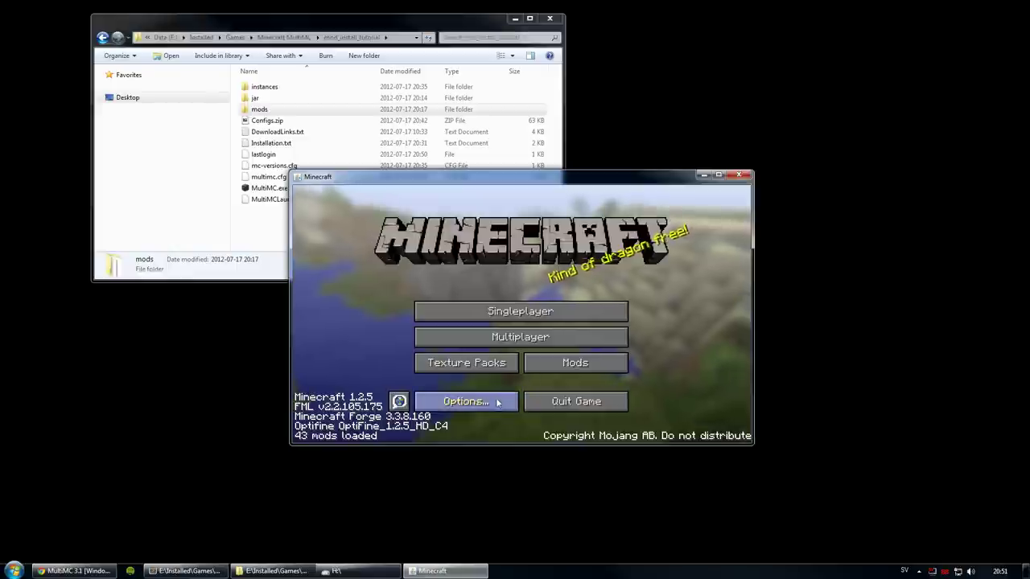
click(499, 402)
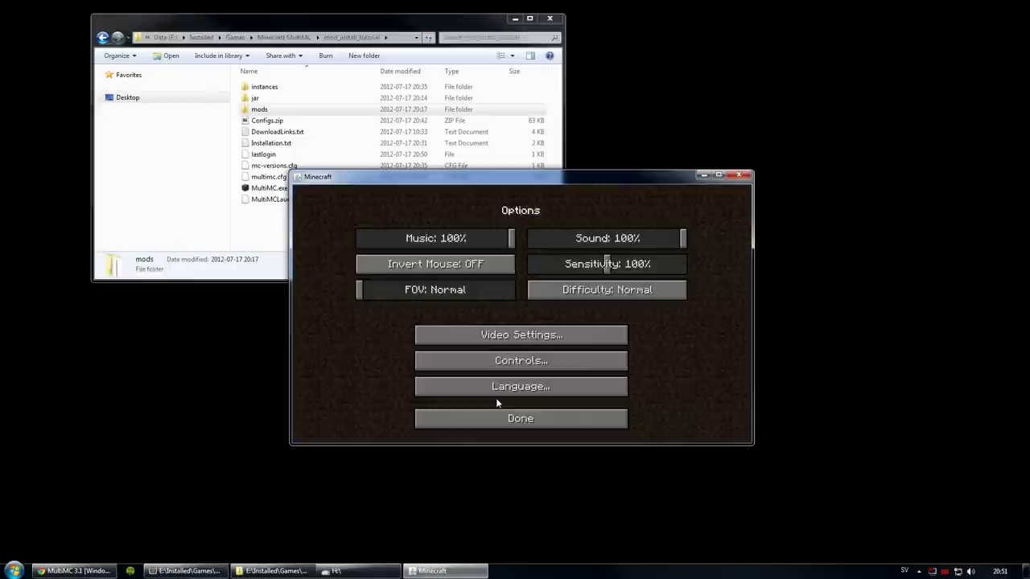
click(505, 336)
drag(435, 320, 575, 319)
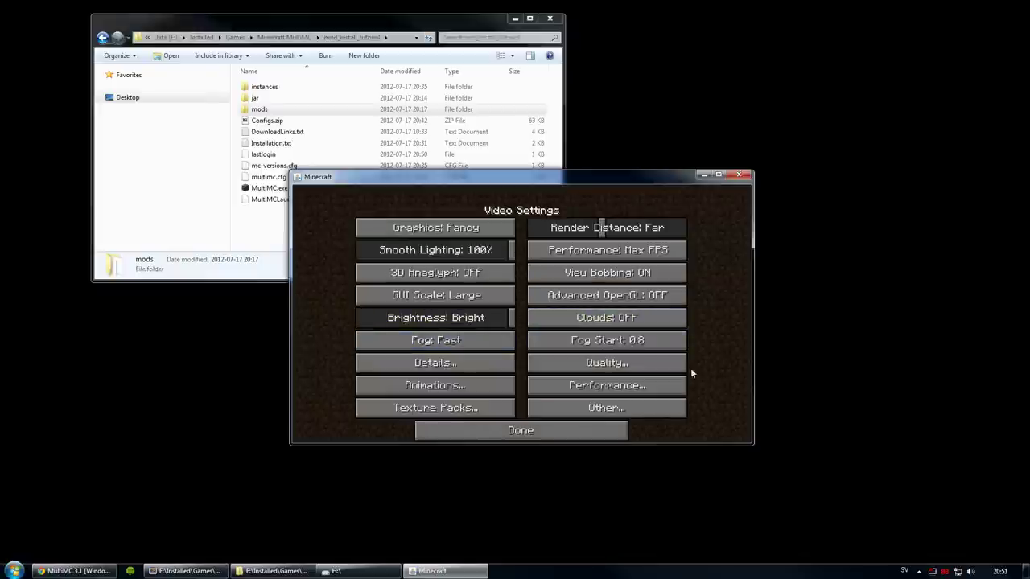
Step: Turn Clear Water ON in Quality, keeping Performance and the Default texture pack unchanged
click(626, 390)
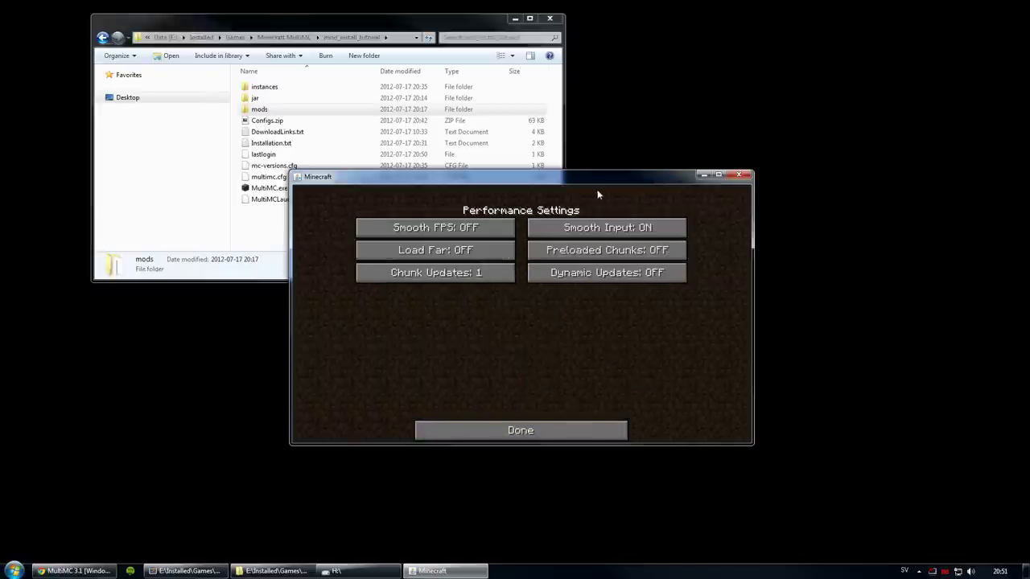
click(519, 431)
click(593, 363)
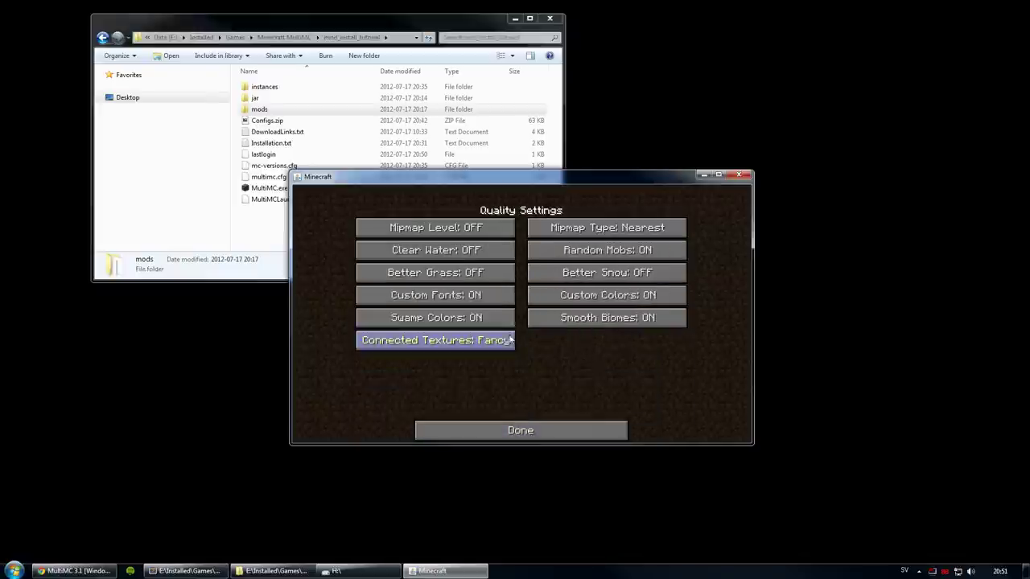
click(471, 251)
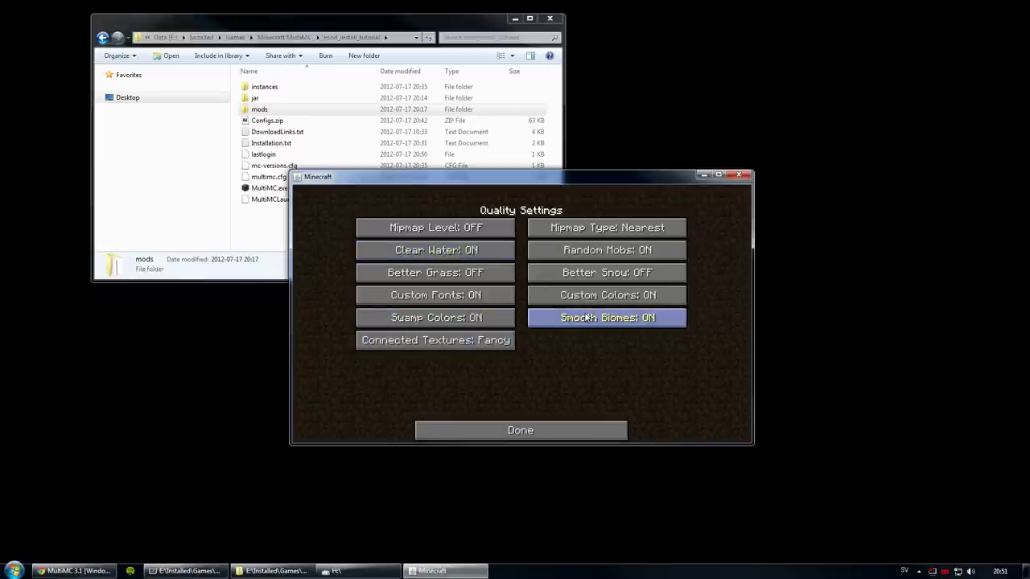
mouse_move(584, 254)
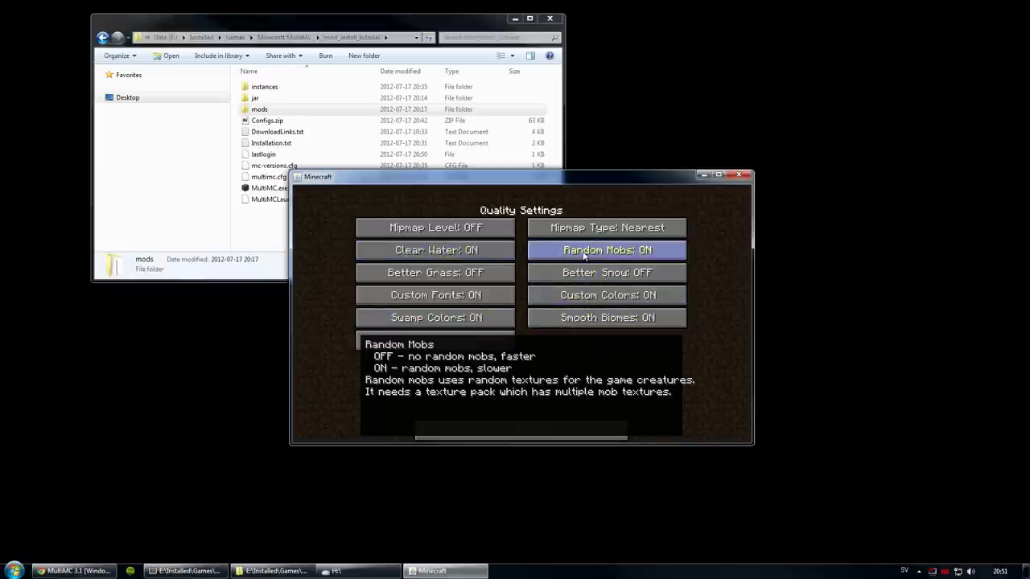
click(503, 429)
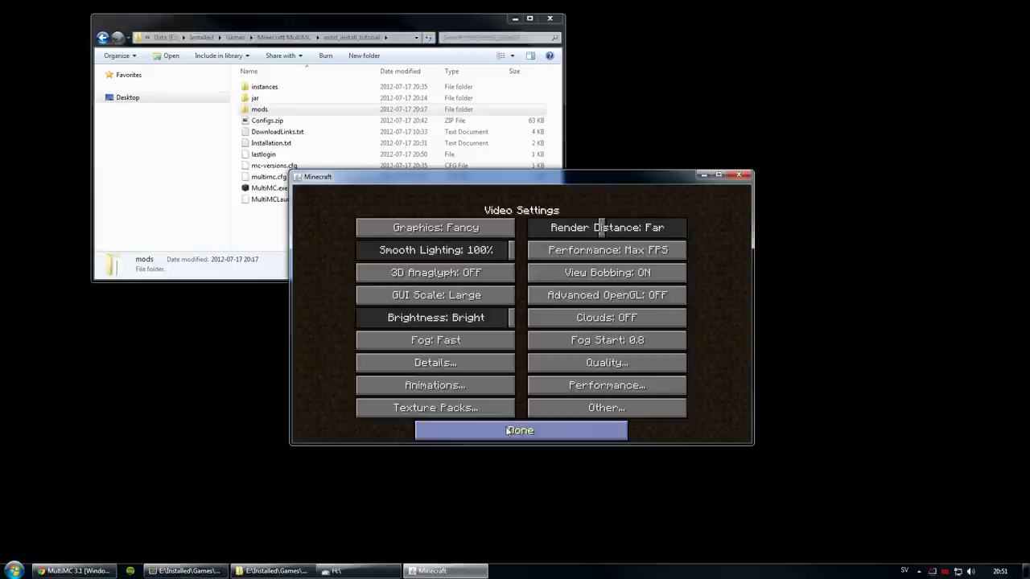
click(435, 409)
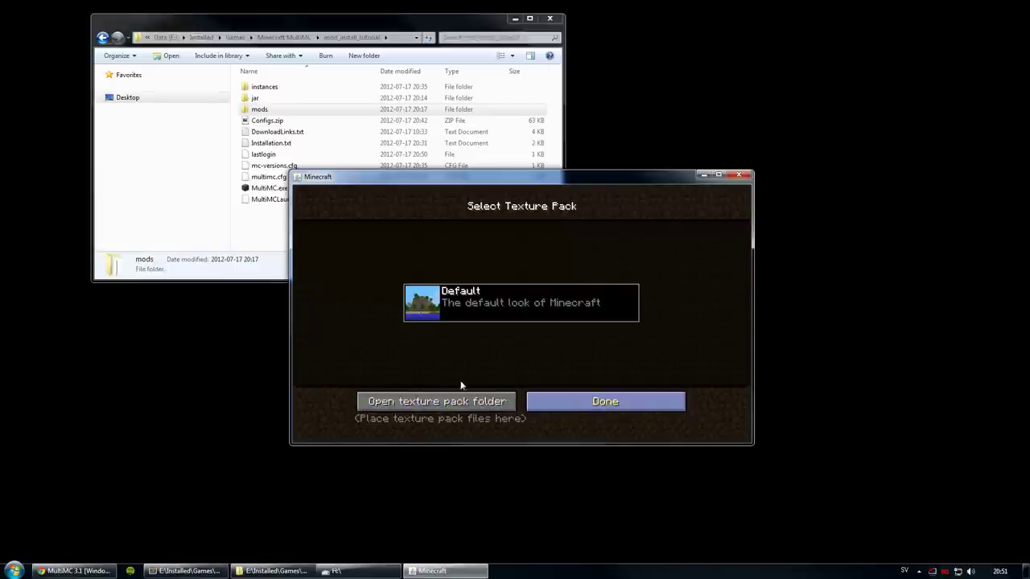
click(605, 402)
Step: Raise Cloud Height in Details, return to the title menu, and nudge the window up-left
click(444, 366)
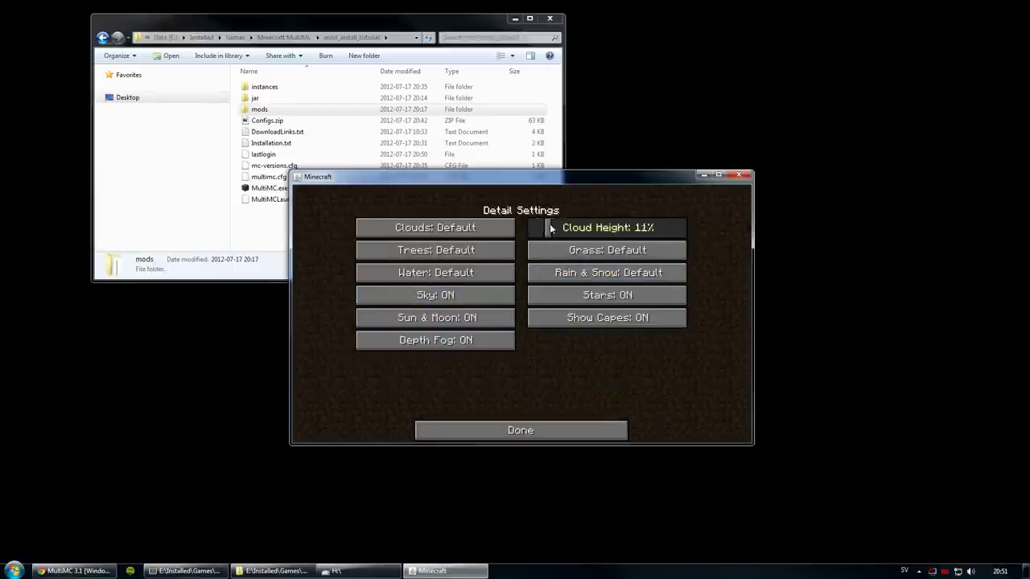
drag(585, 230, 603, 233)
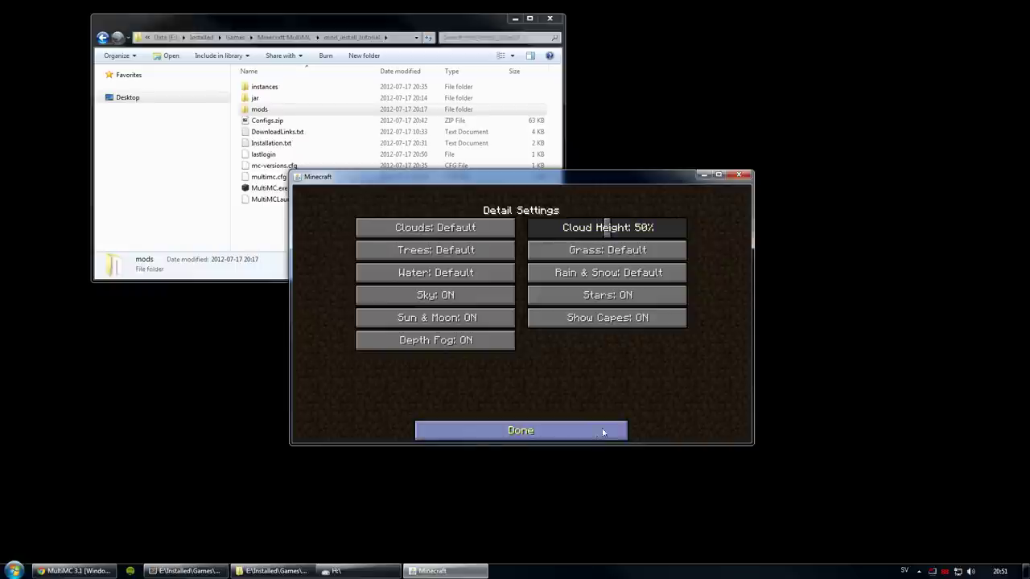
click(532, 431)
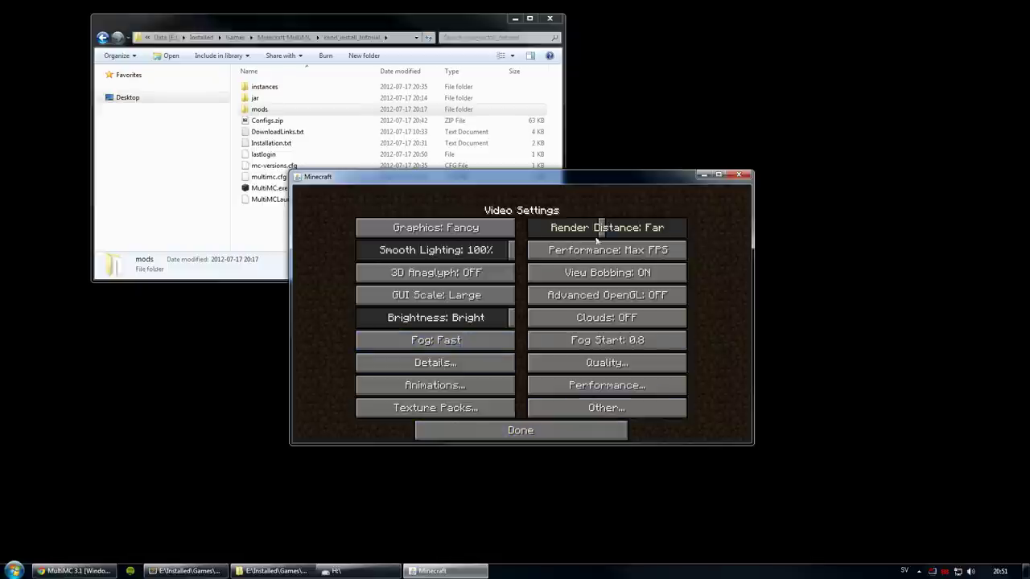
click(510, 430)
click(487, 419)
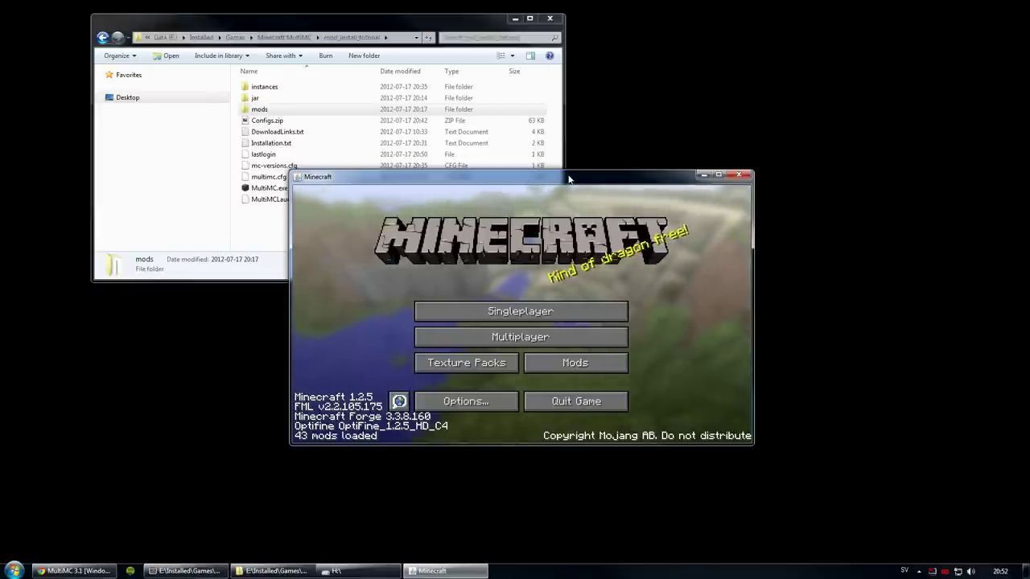
mouse_move(580, 177)
mouse_down()
mouse_move(582, 119)
mouse_move(547, 150)
mouse_move(611, 186)
mouse_move(581, 165)
mouse_move(597, 182)
mouse_move(568, 175)
mouse_up()
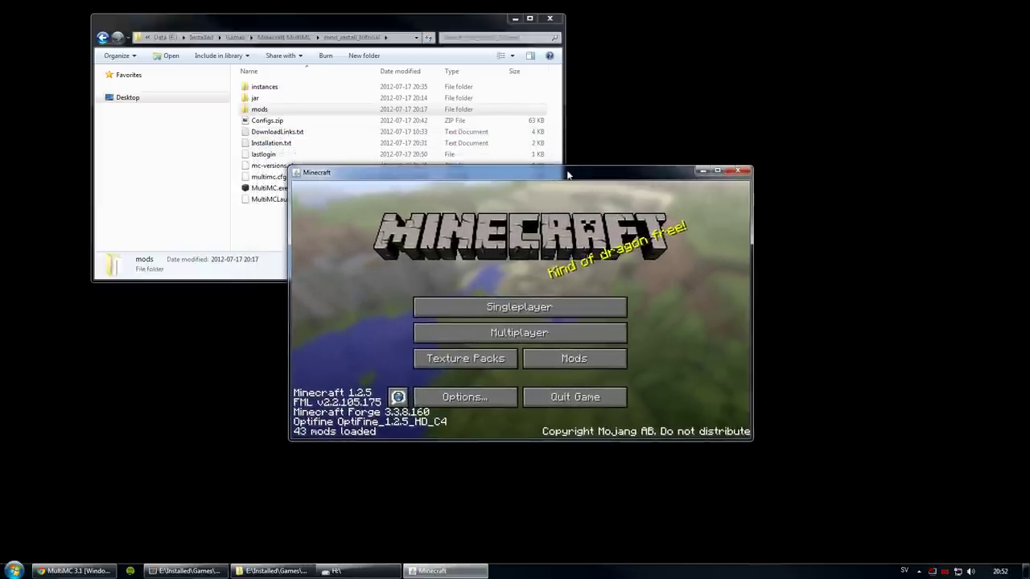
Step: Go fullscreen with F11 and create a new Singleplayer world named 'Test of ModPack!'
key(F11)
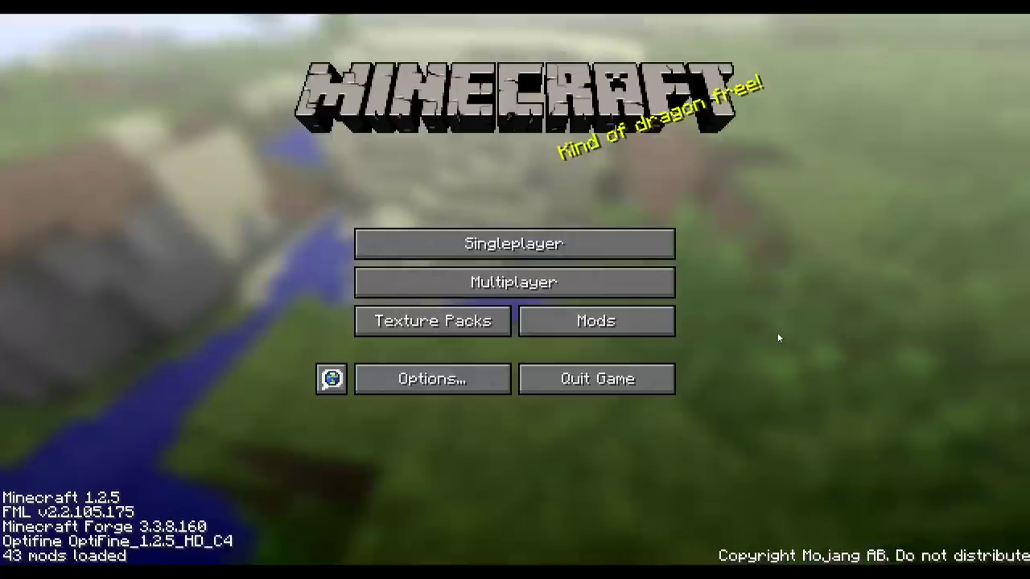
click(509, 244)
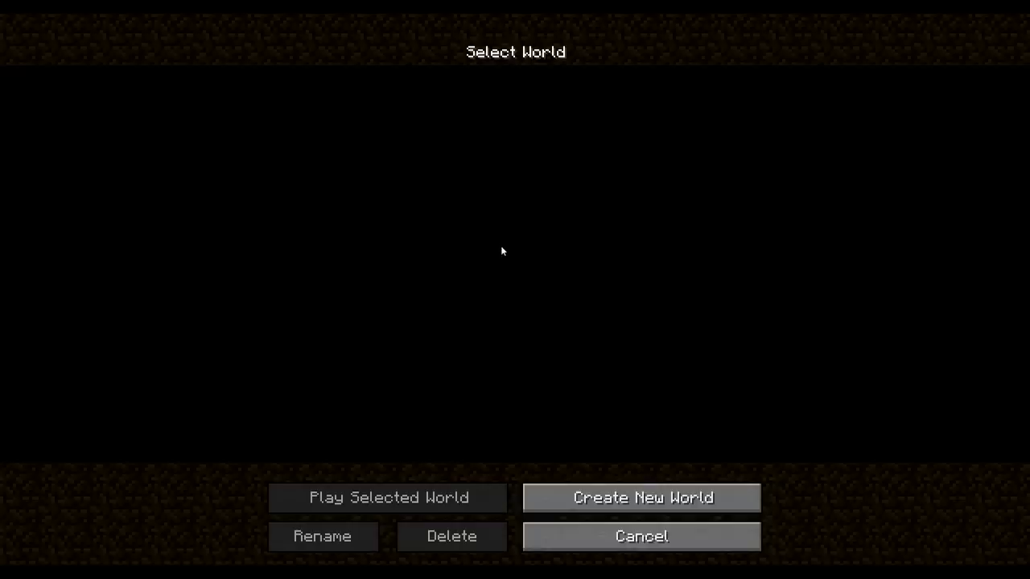
click(736, 496)
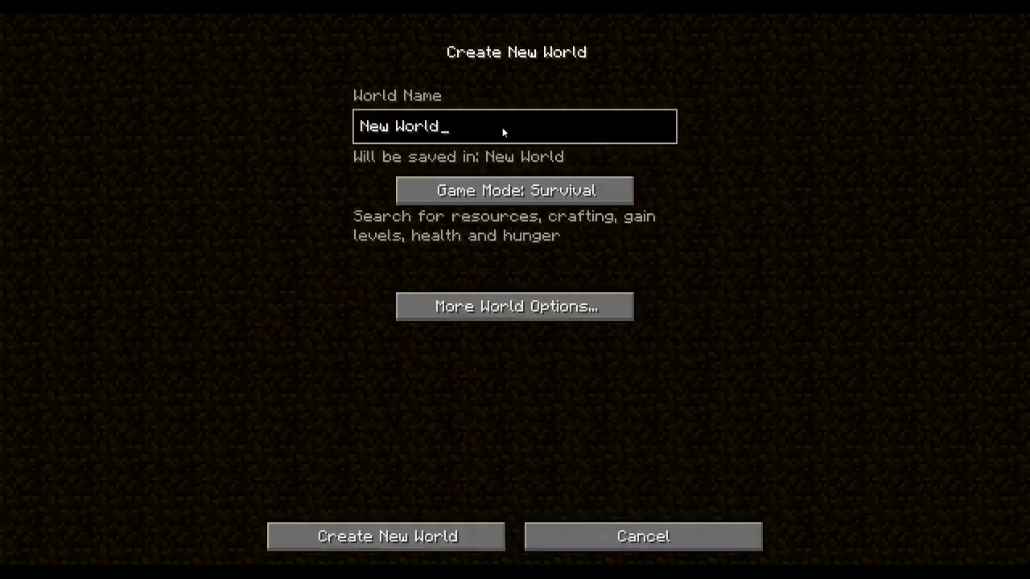
key(BackSpace)
key(BackSpace)
key(BackSpace)
key(BackSpace)
key(BackSpace)
key(BackSpace)
key(BackSpace)
key(BackSpace)
key(BackSpace)
text(Test of ModPack!)
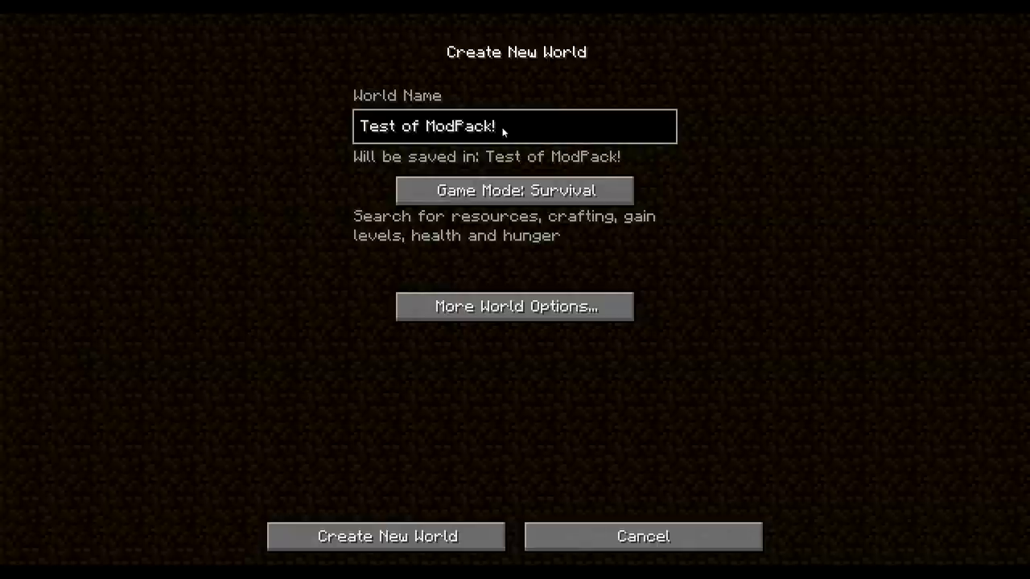
key(Return)
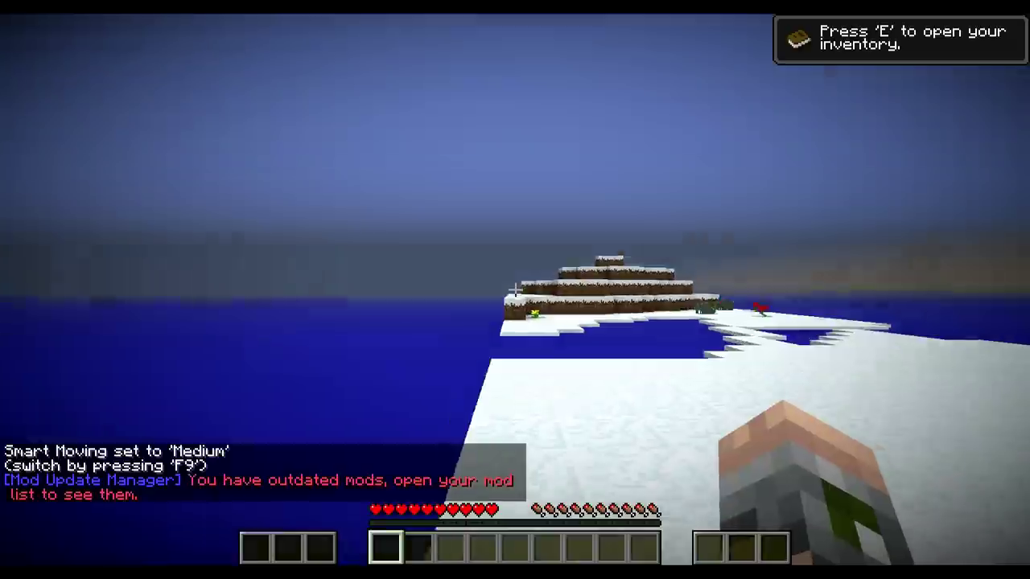
Step: Walk past the dark pillar, jump onto the snowy terraces and cross them toward the chicken
key(w)
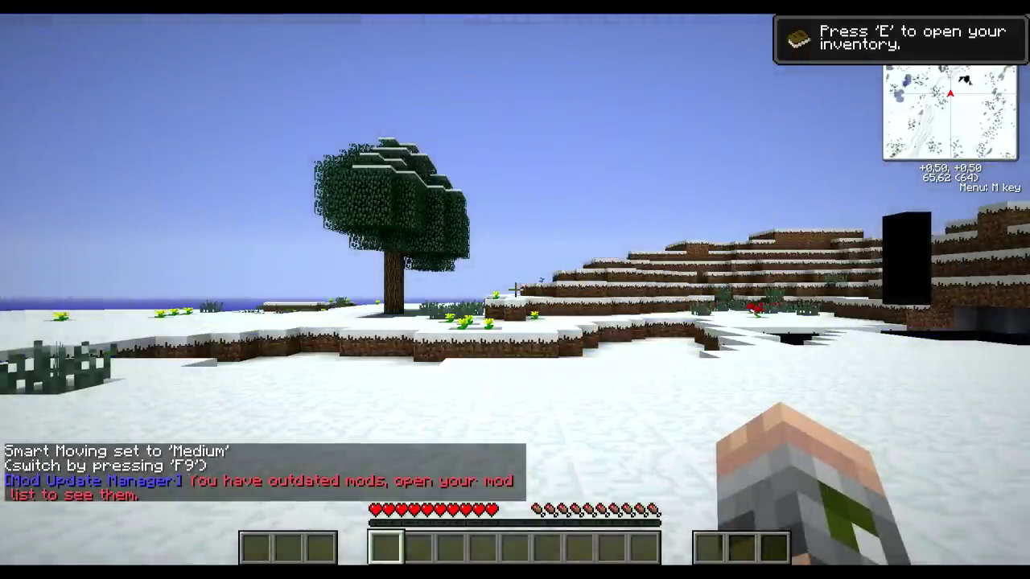
key(w)
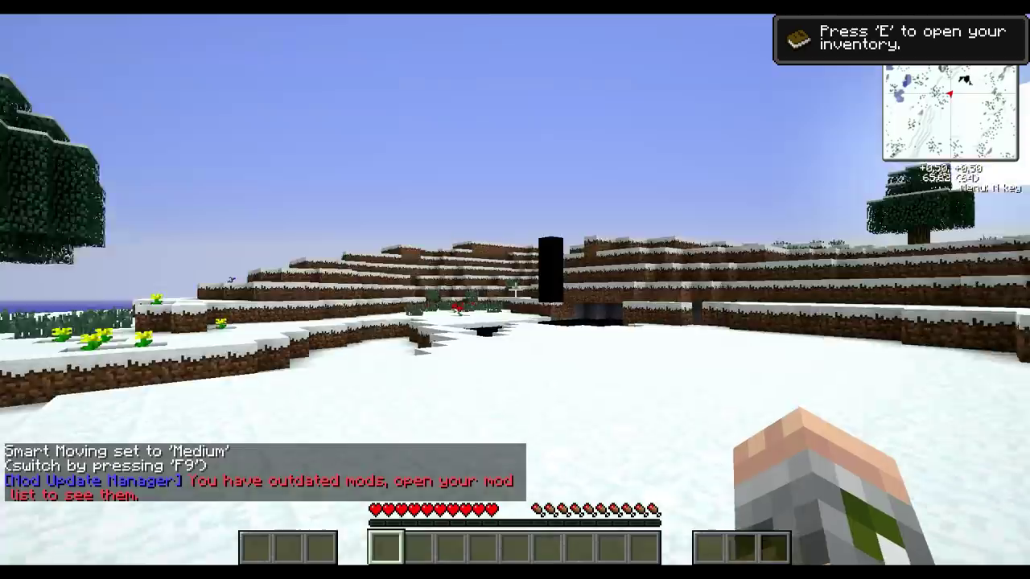
key(w)
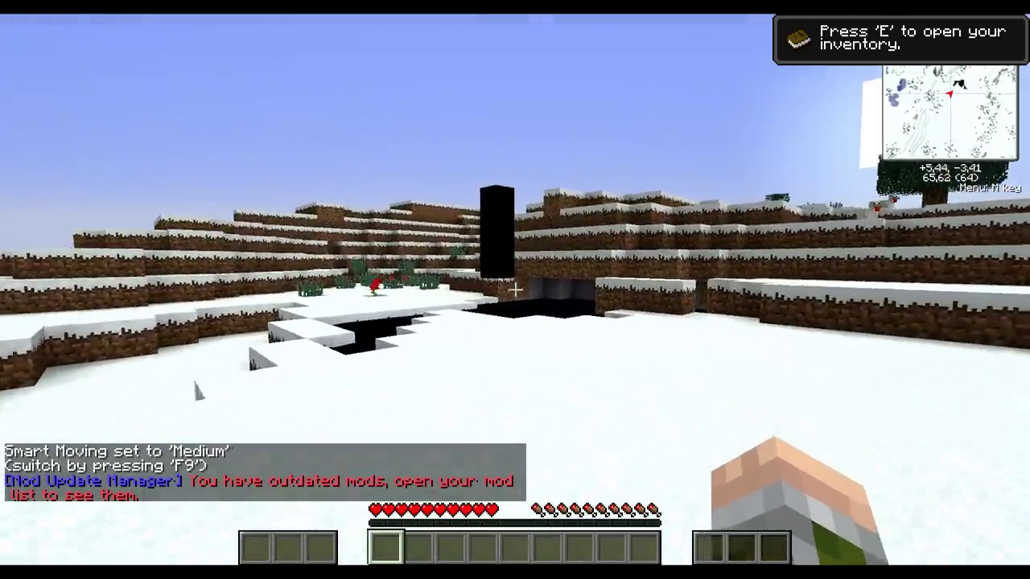
key(w)
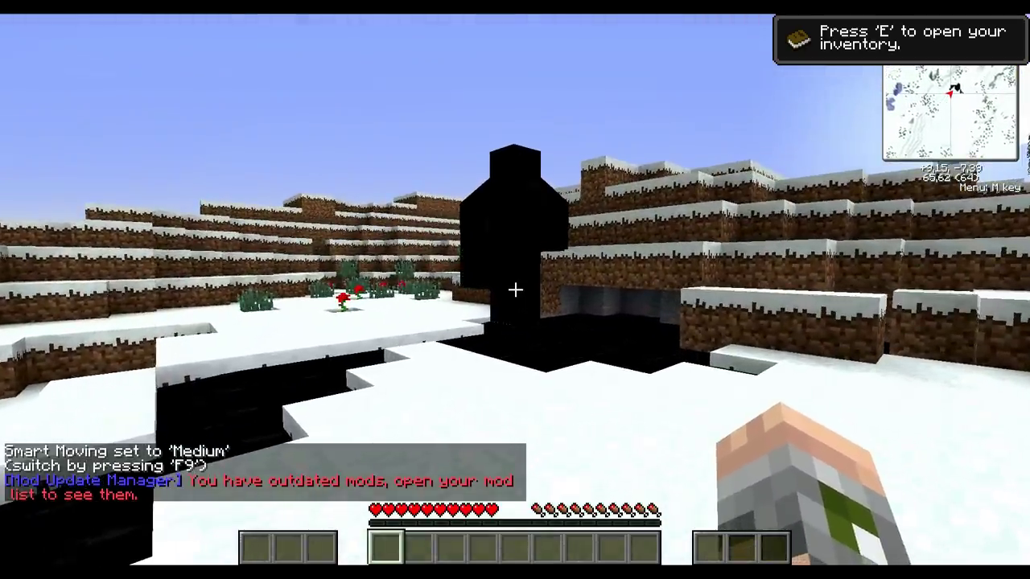
key(w)
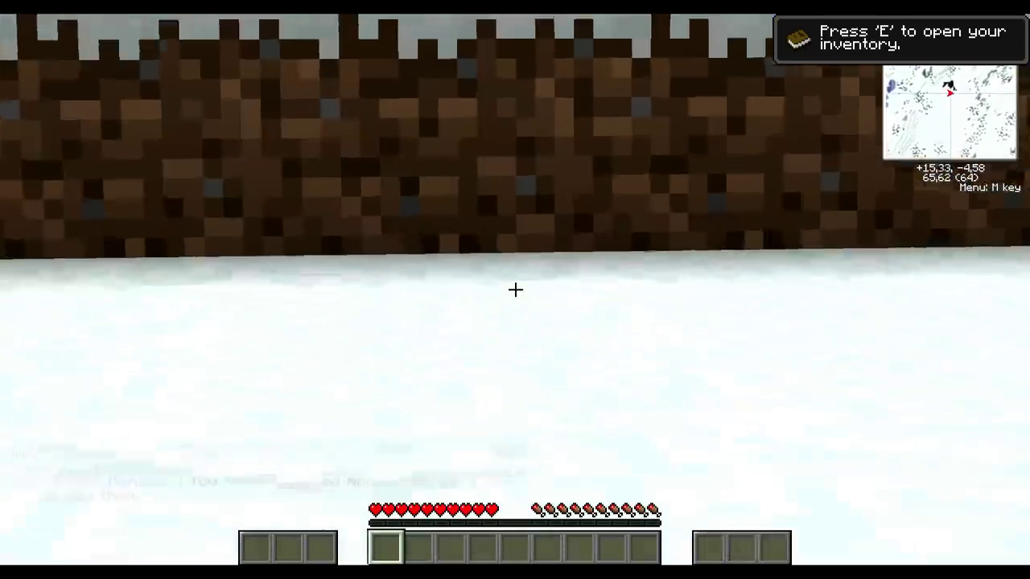
key(space)
key(w)
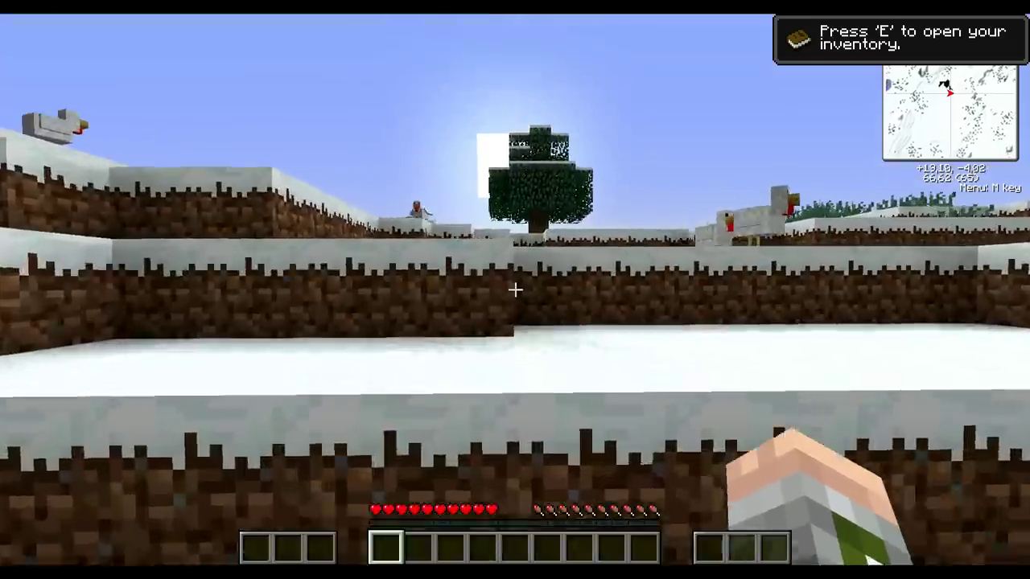
key(w)
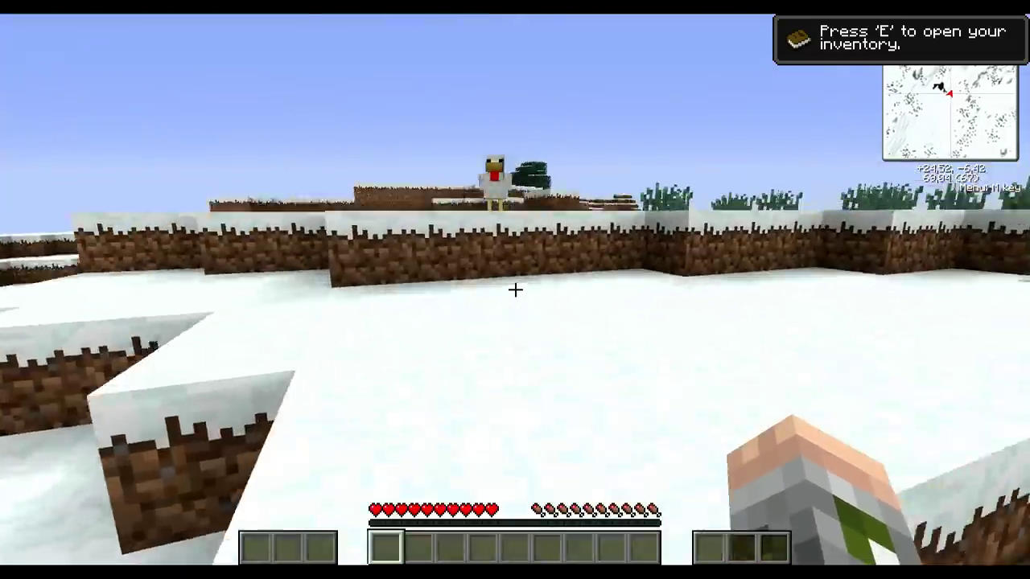
key(w)
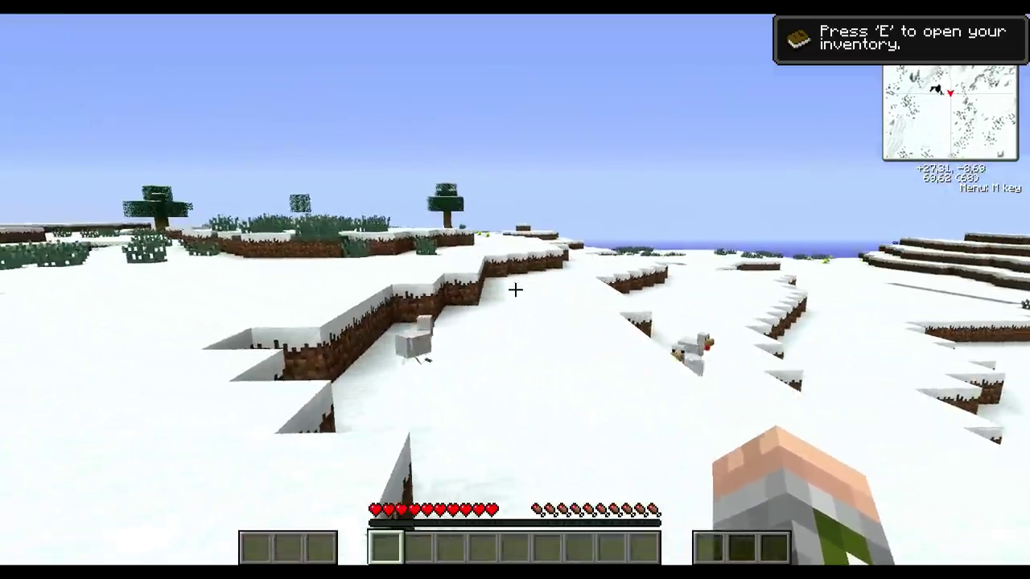
key(w)
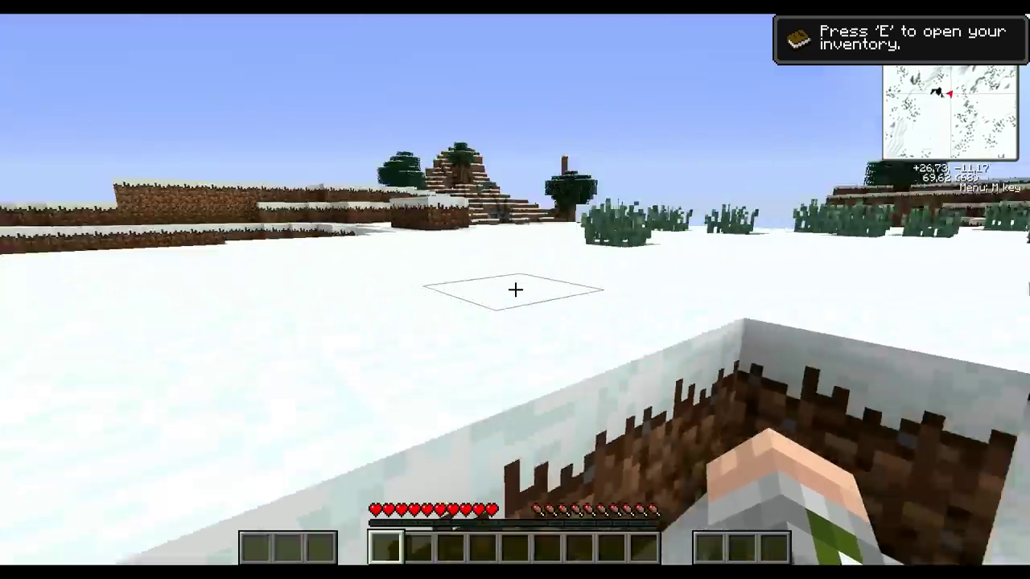
Step: From the pause menu open Controls and rebind Zoom to NUMPAD0 and Draw Weapons to X
key(Escape)
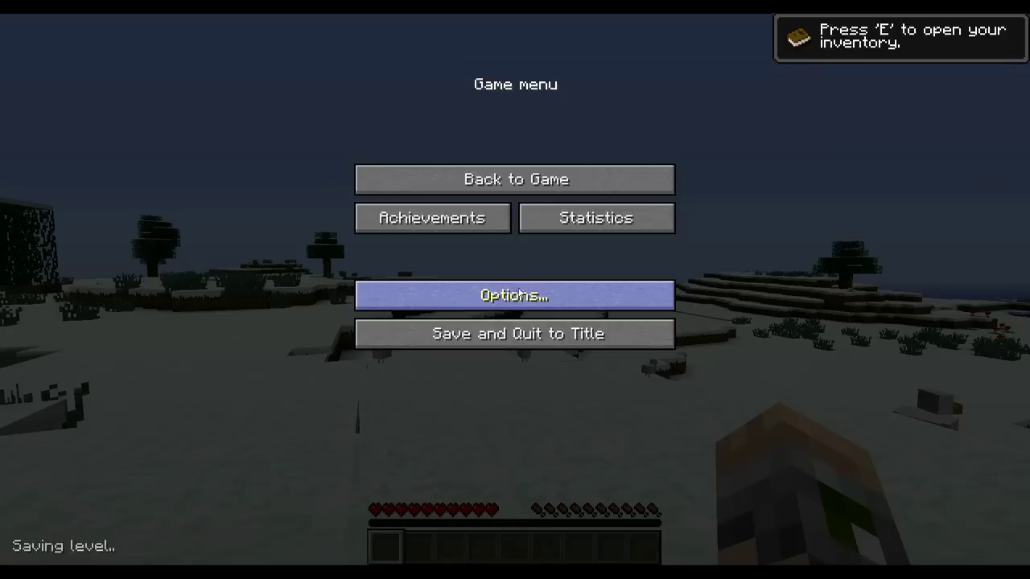
click(515, 295)
click(453, 306)
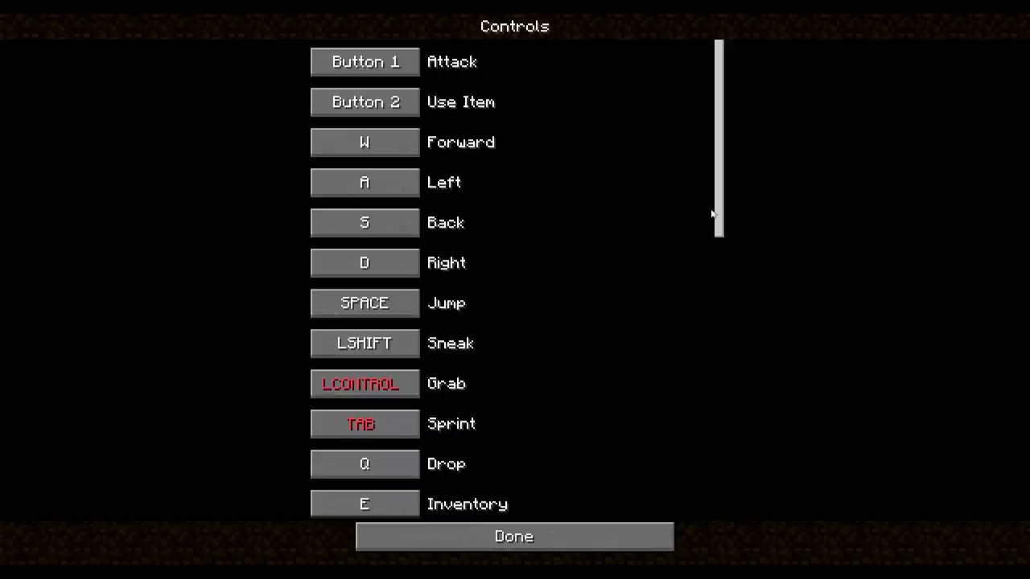
mouse_move(716, 143)
mouse_down()
mouse_move(718, 440)
mouse_move(726, 139)
mouse_move(724, 156)
mouse_up()
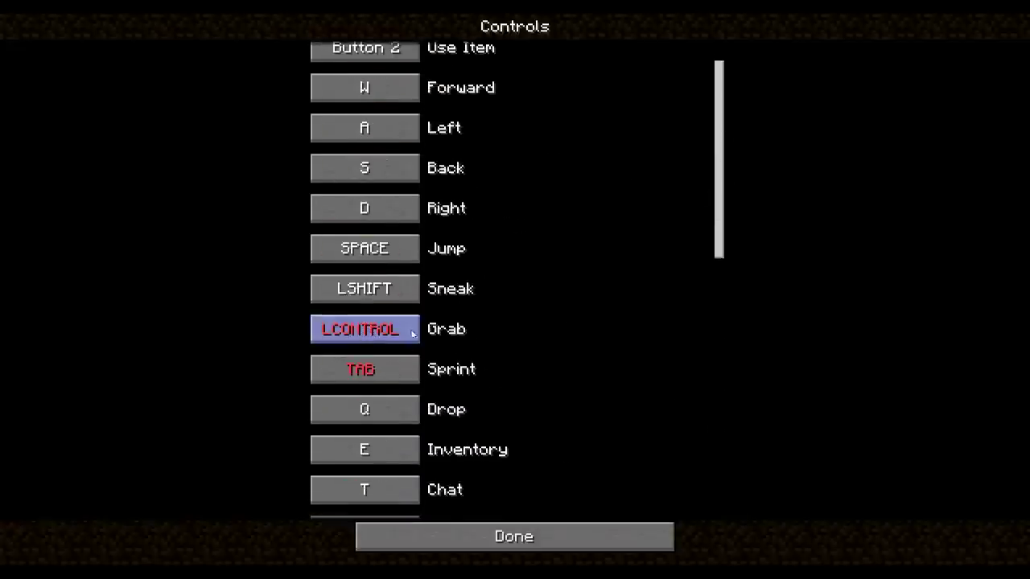
scroll(412, 333, down, 3)
scroll(432, 345, down, 3)
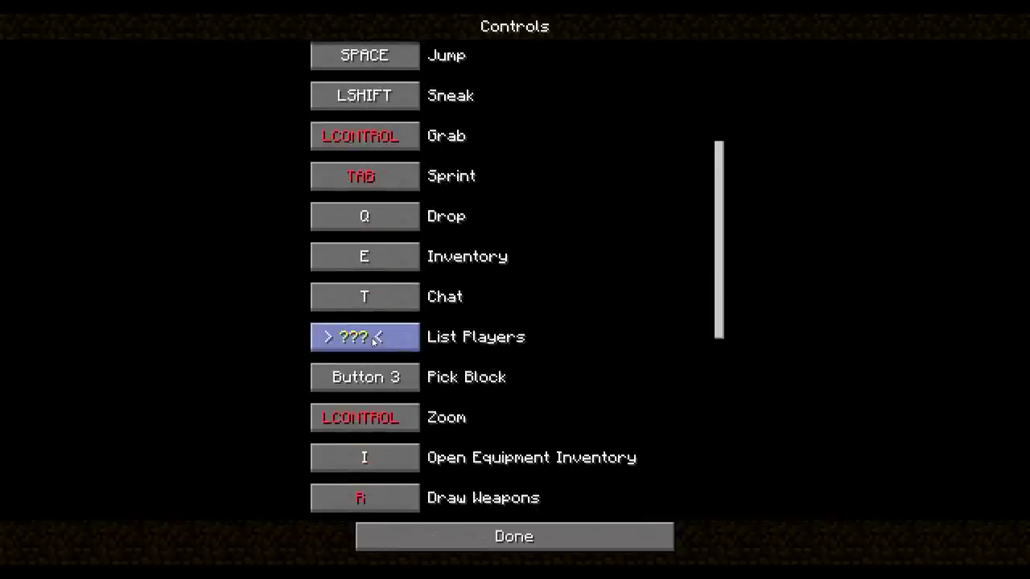
scroll(448, 338, down, 2)
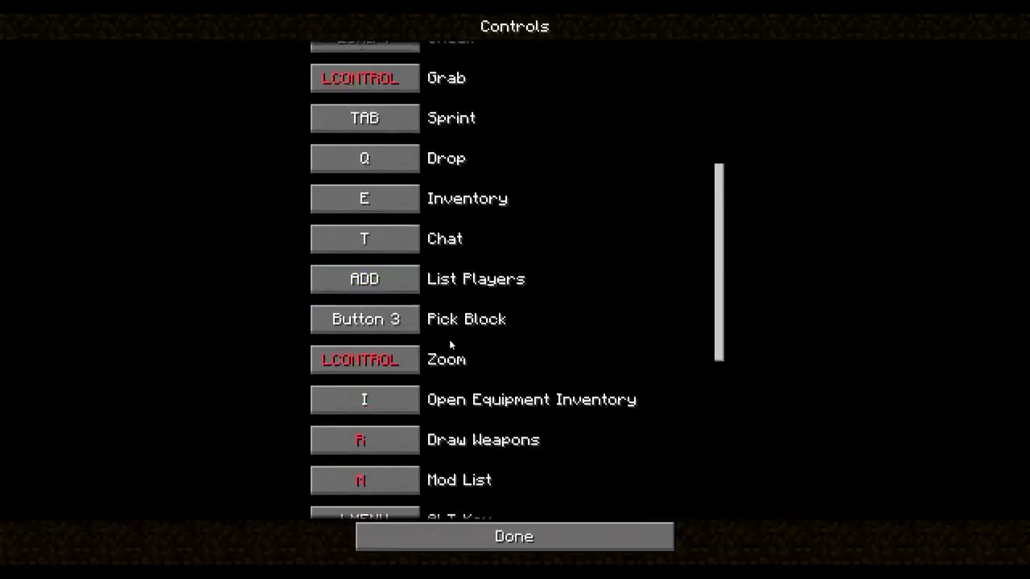
click(388, 364)
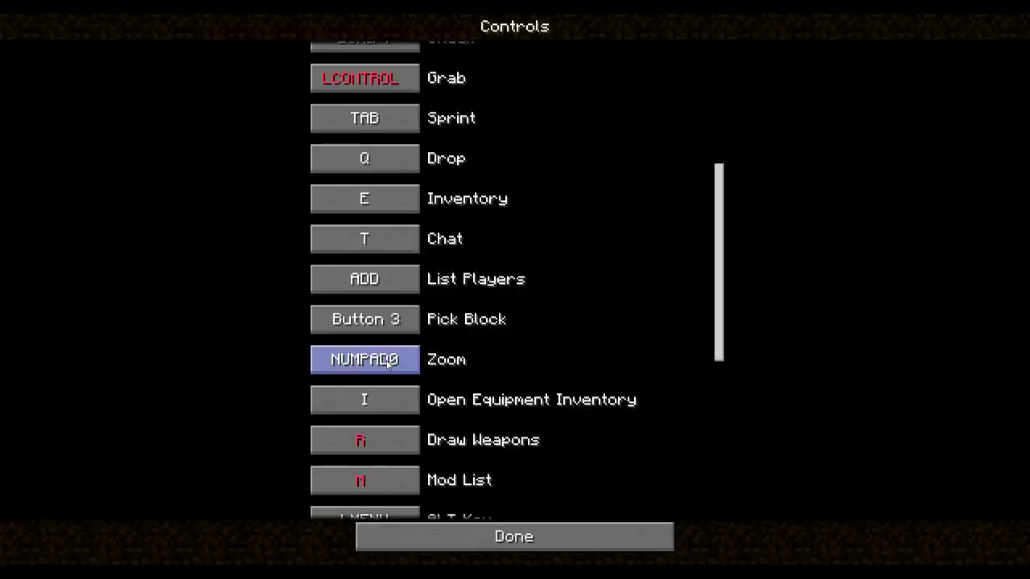
scroll(491, 330, down, 2)
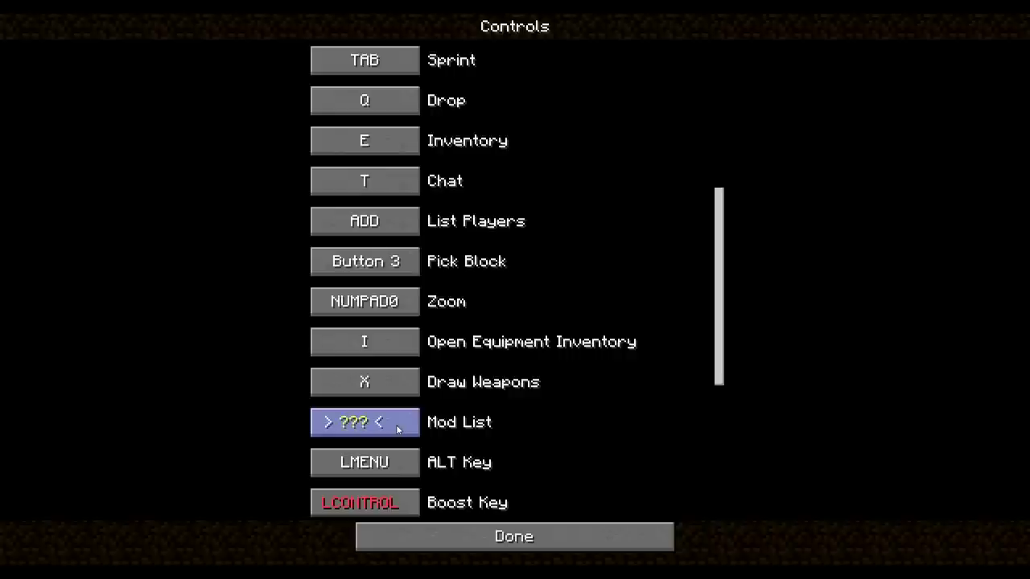
Step: Bind Mod List to L and Sort inventory to SUBTRACT, then return to Options
key(l)
scroll(456, 400, down, 3)
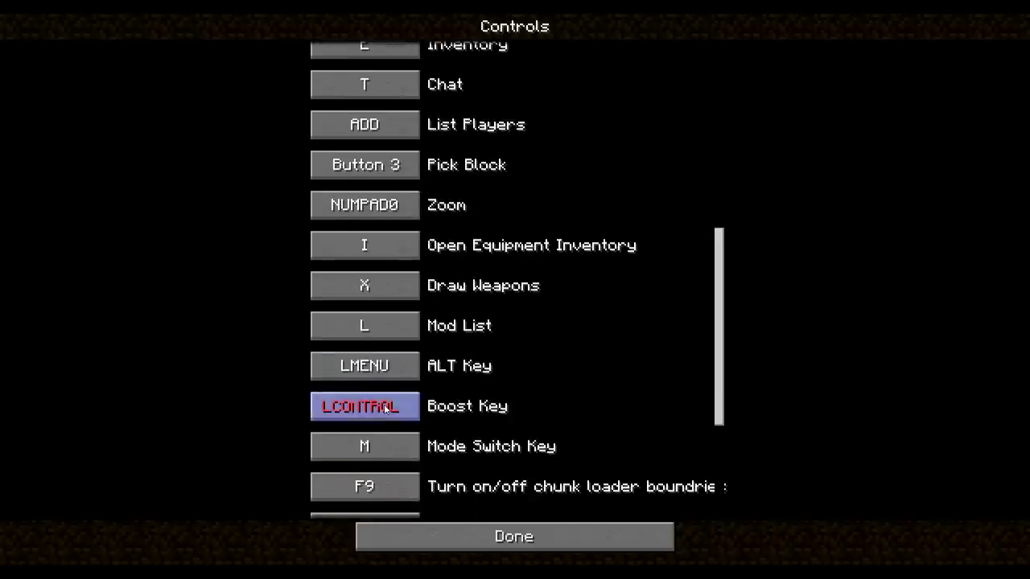
scroll(385, 408, down, 2)
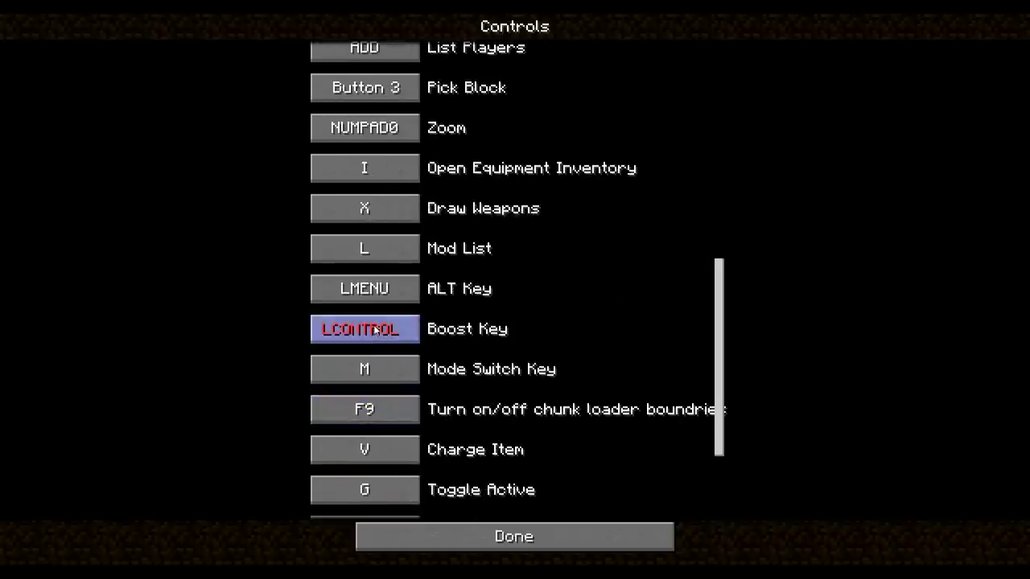
scroll(475, 338, down, 4)
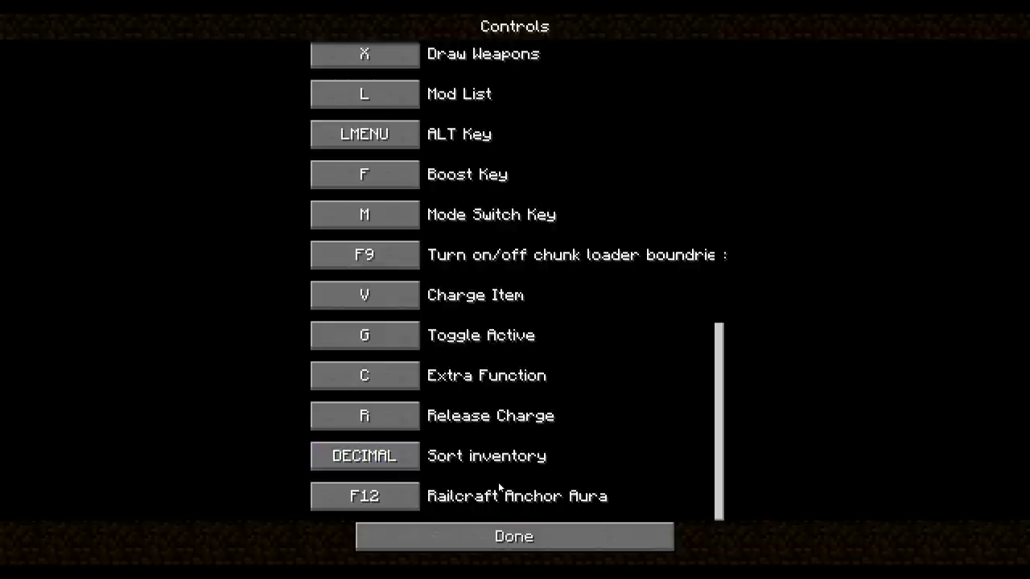
click(371, 453)
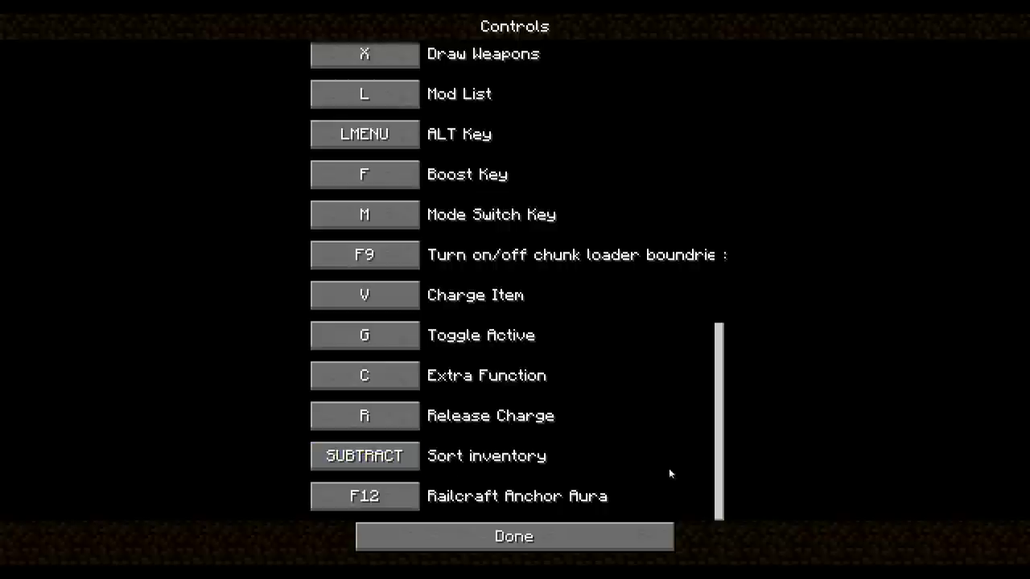
scroll(719, 469, up, 1)
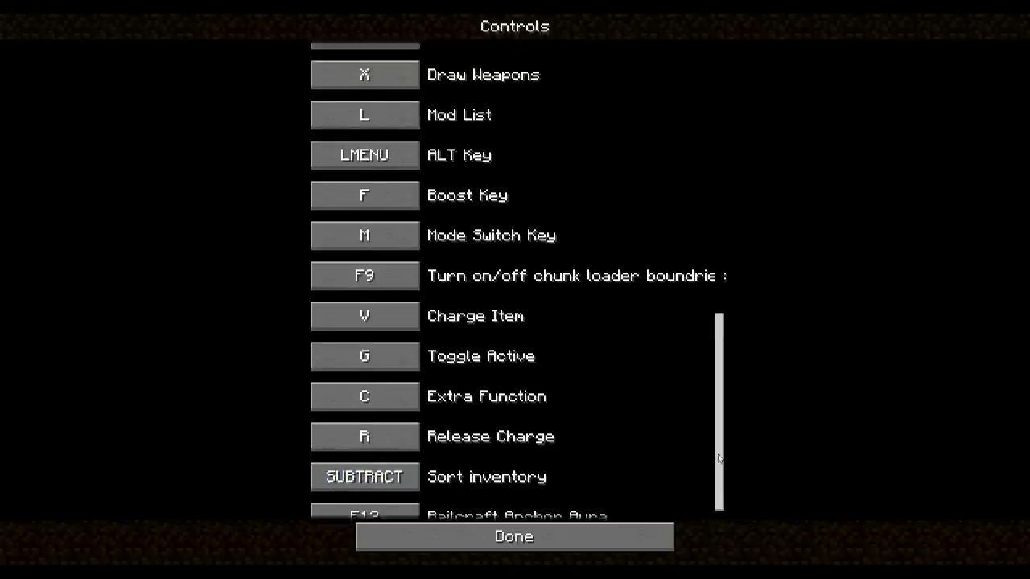
scroll(722, 472, down, 1)
drag(721, 471, 684, 152)
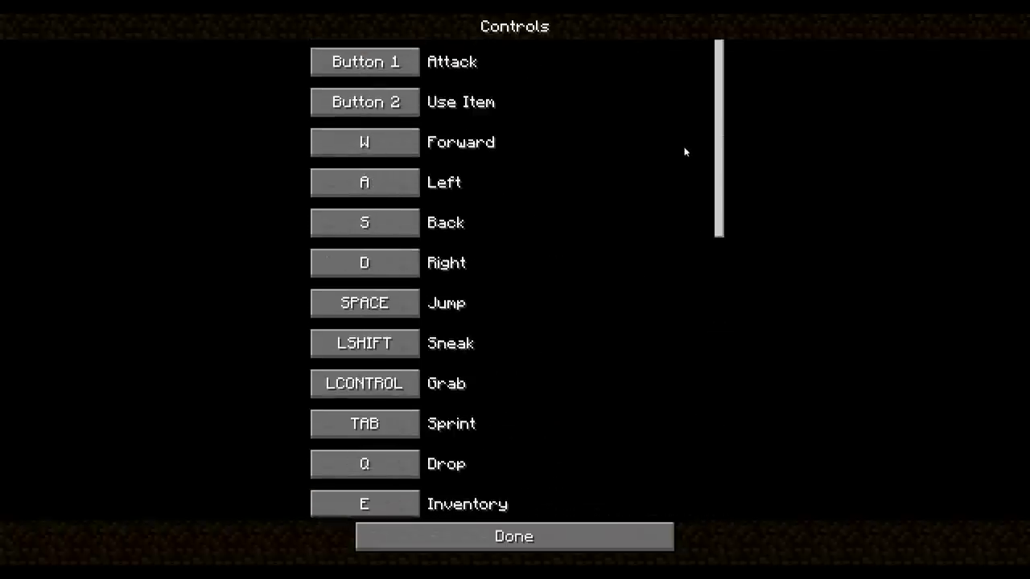
click(538, 527)
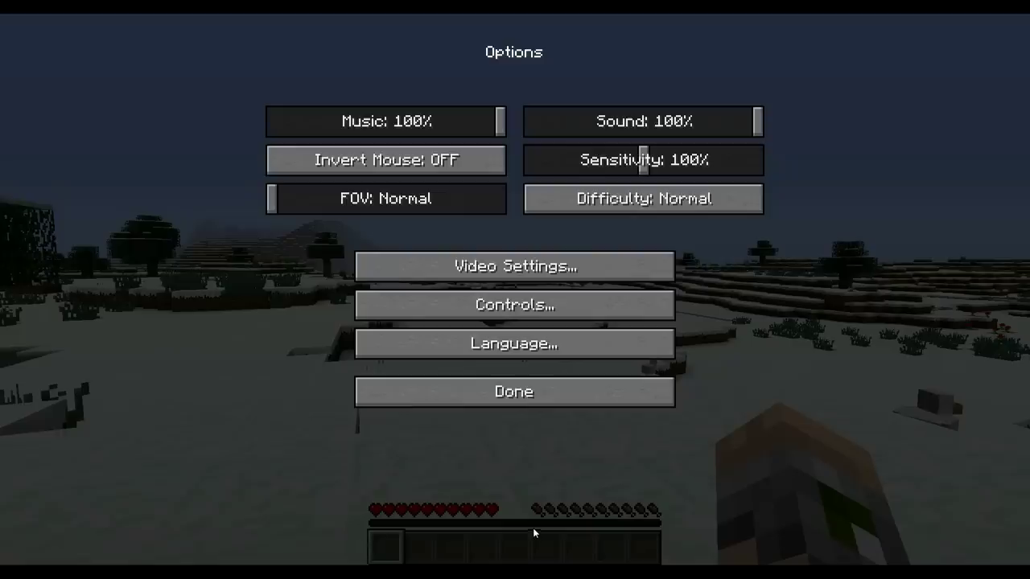
Step: Resume the game, walk to the snowy spruce, hit its leaves and check the inventory
click(496, 396)
click(439, 177)
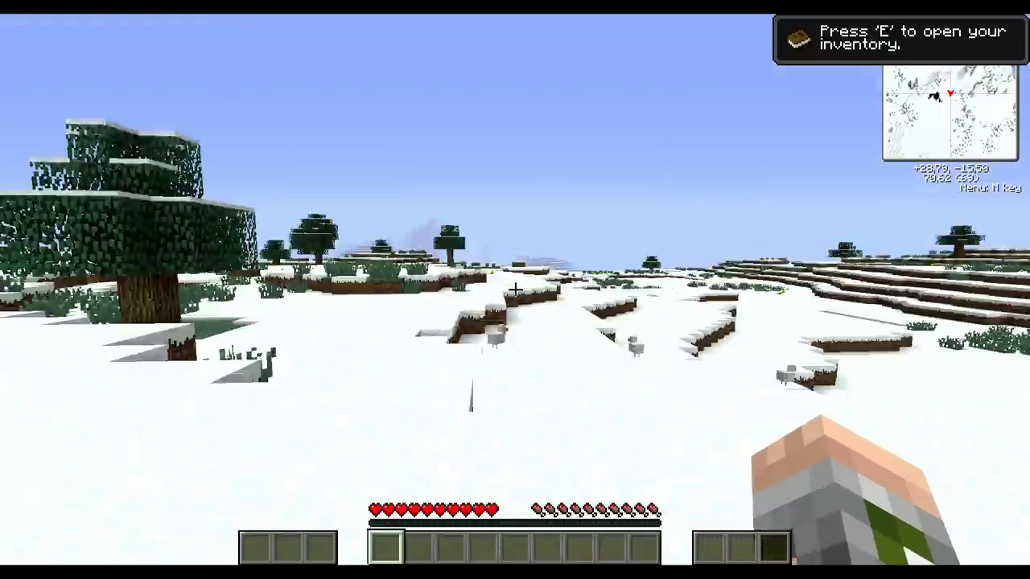
key(w)
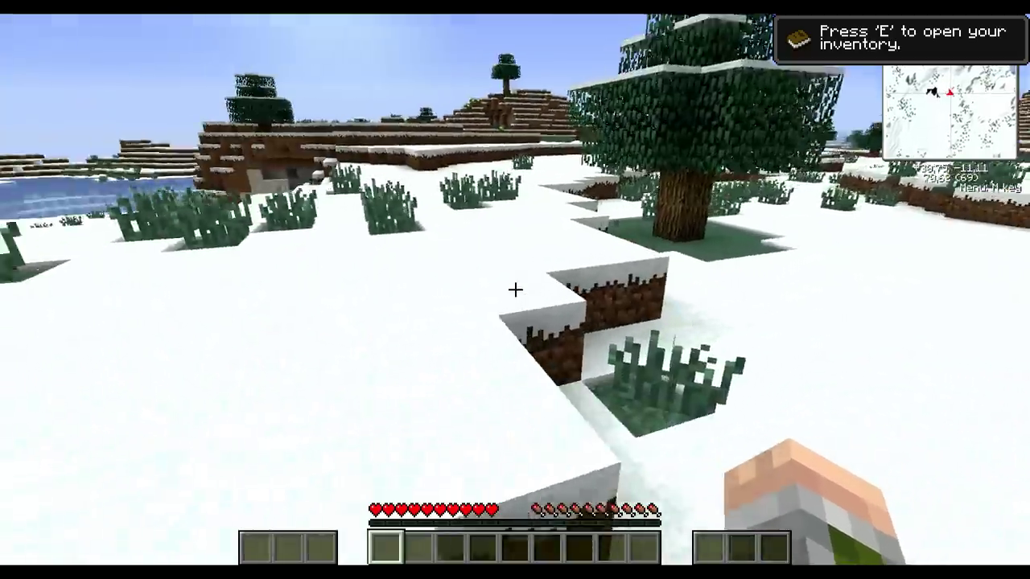
key(w)
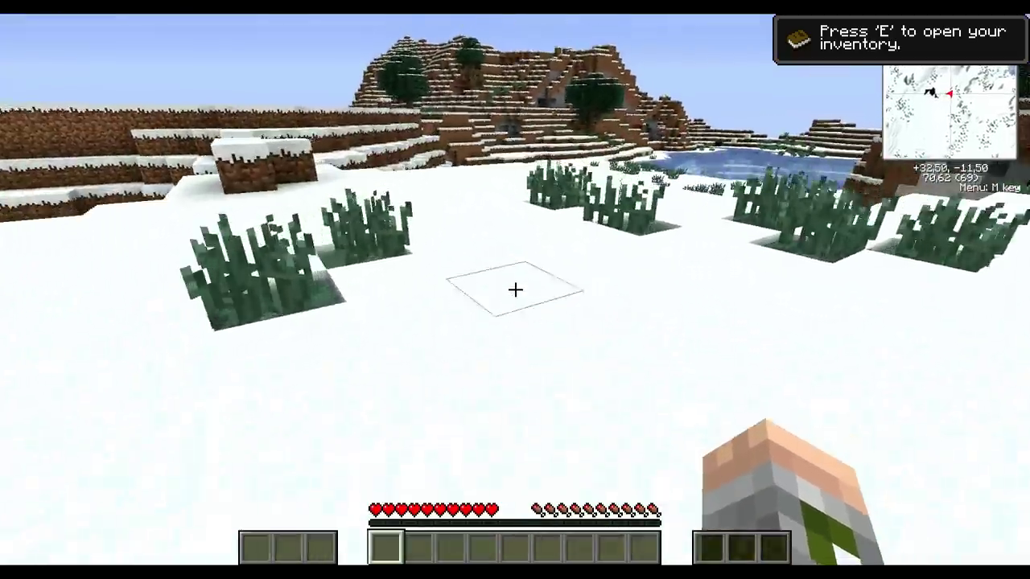
key(w)
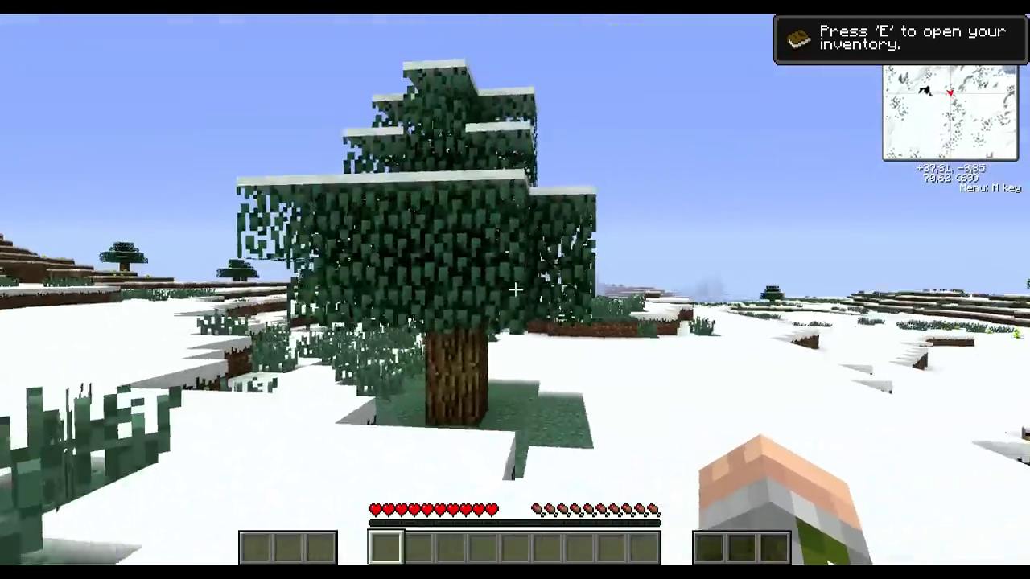
click(515, 290)
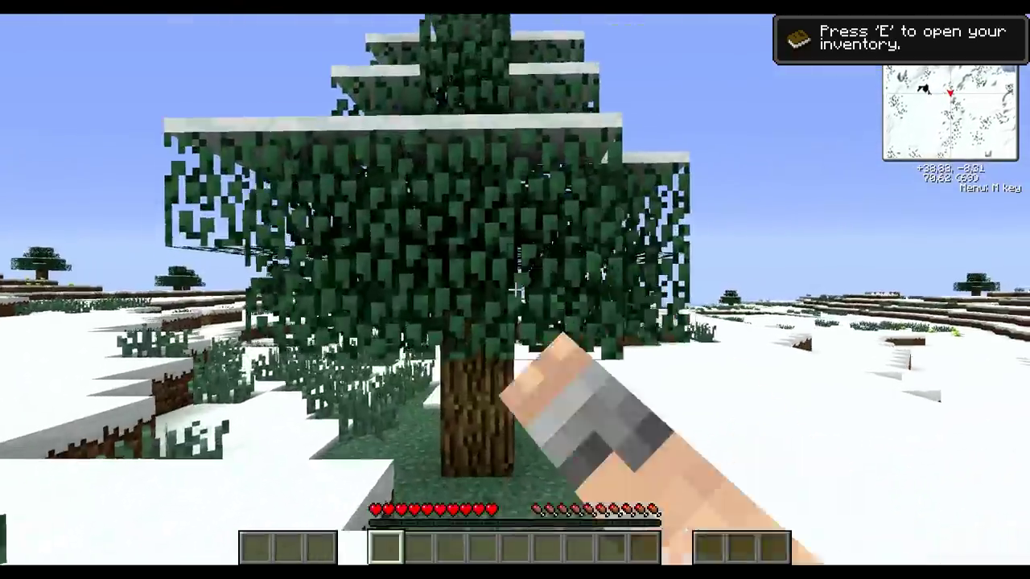
key(w)
key(e)
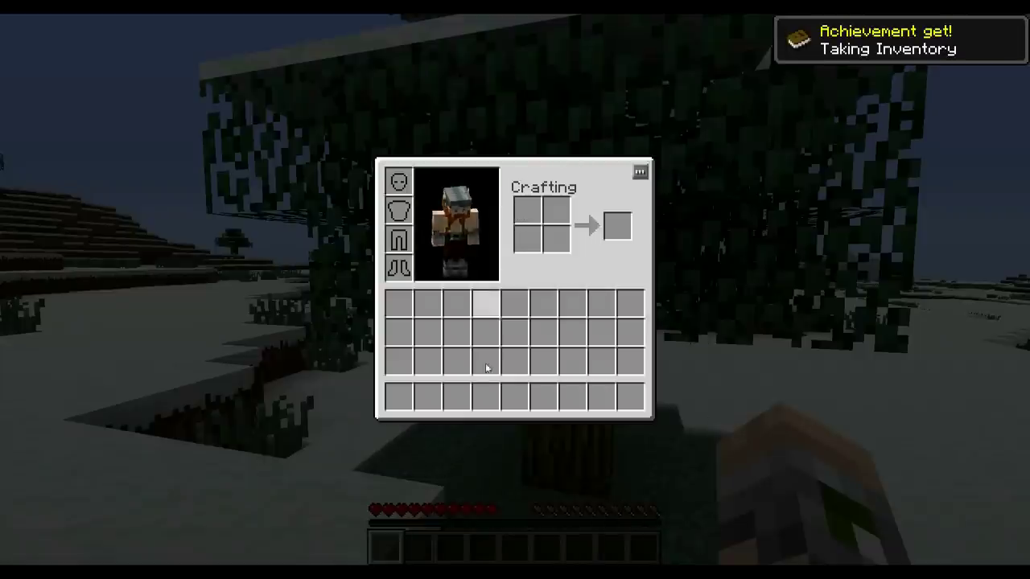
click(639, 172)
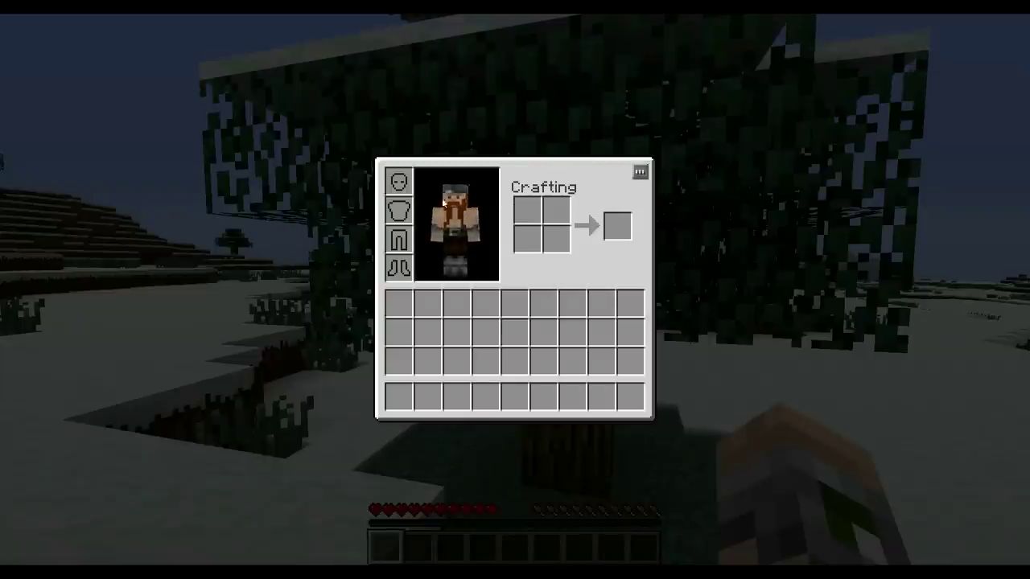
key(e)
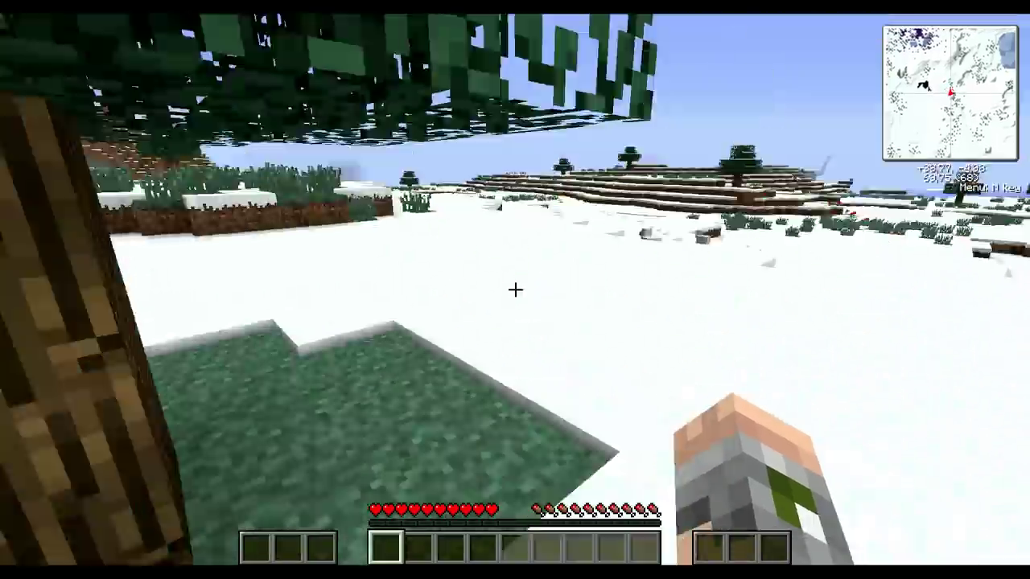
Step: Run across the snowfield in third-person view, then switch to the front-facing camera
key(F5)
key(w)
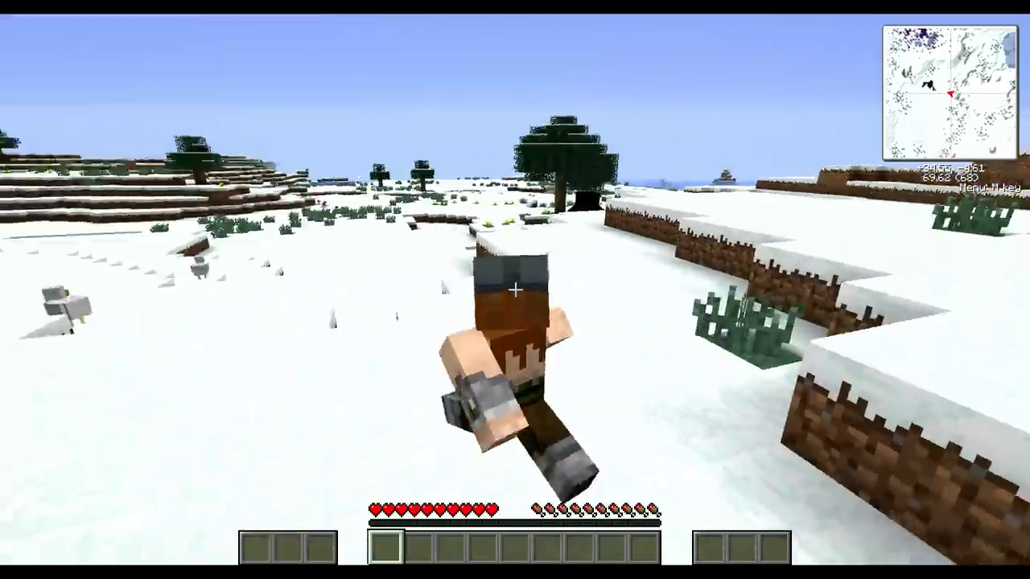
key(w)
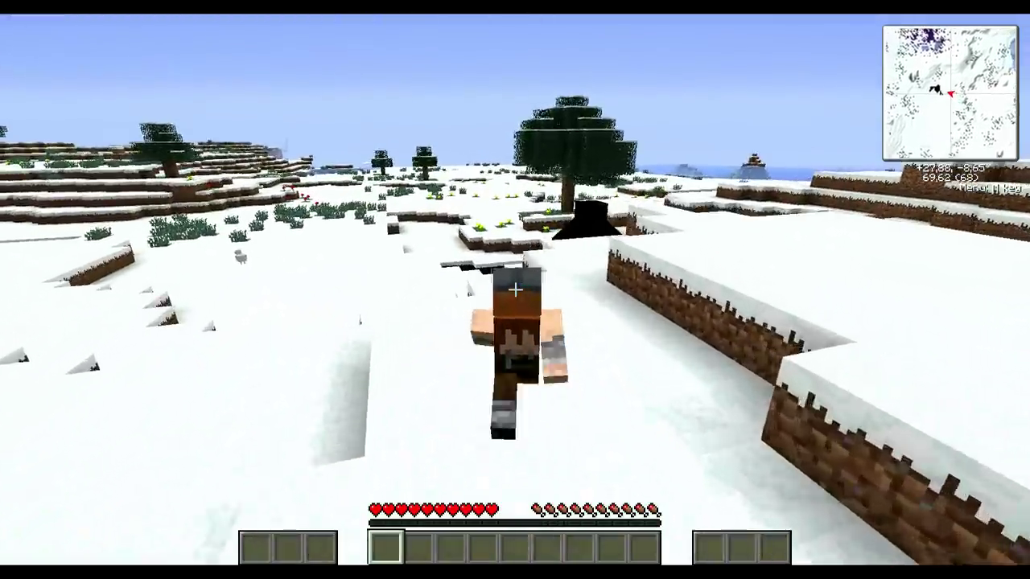
key(w)
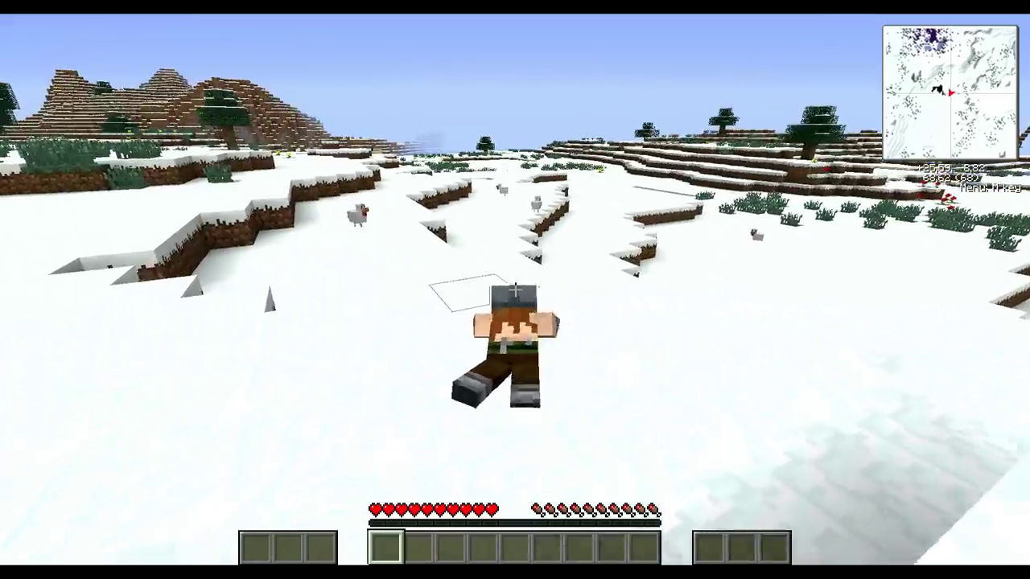
key(w)
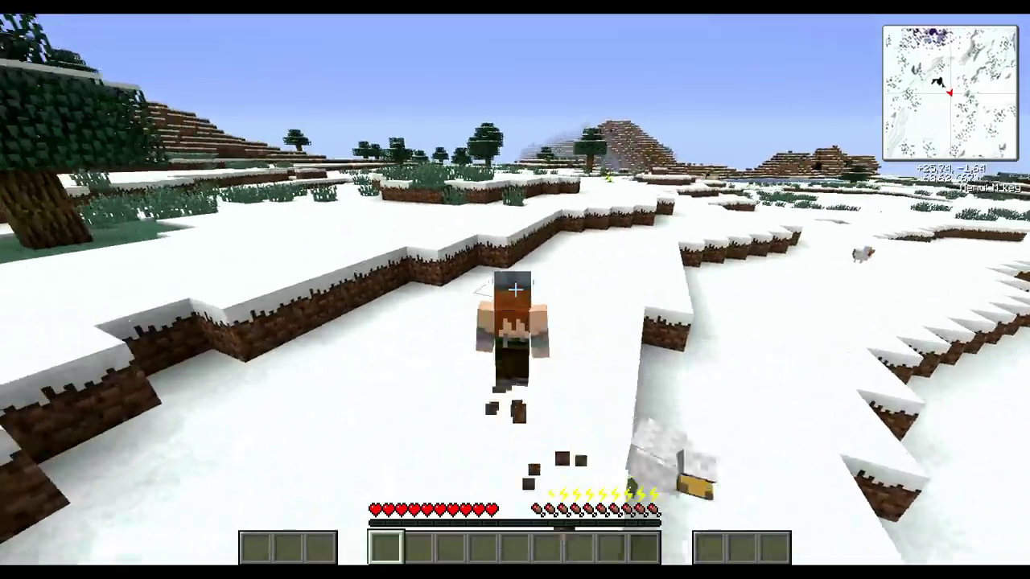
key(w)
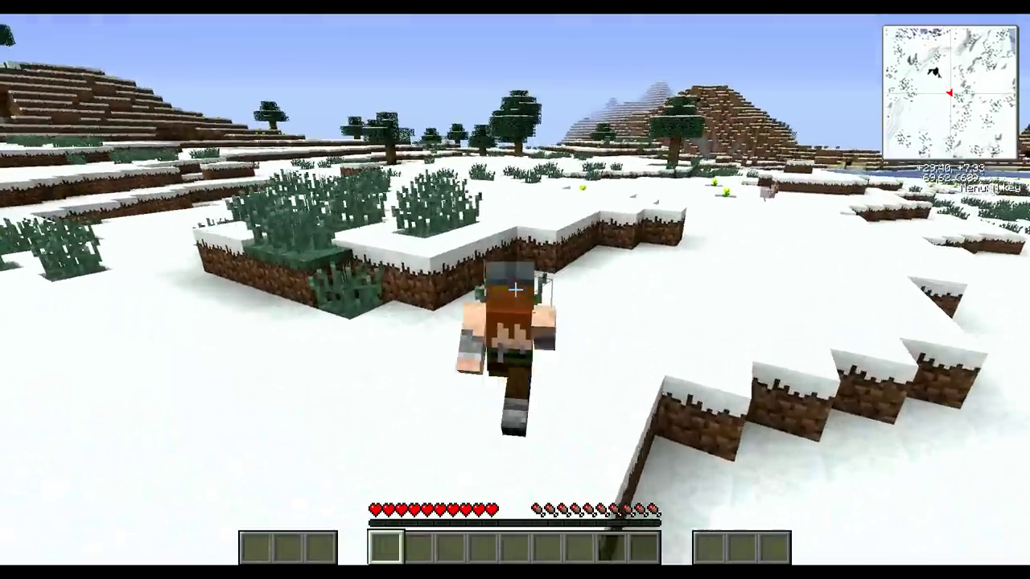
key(w)
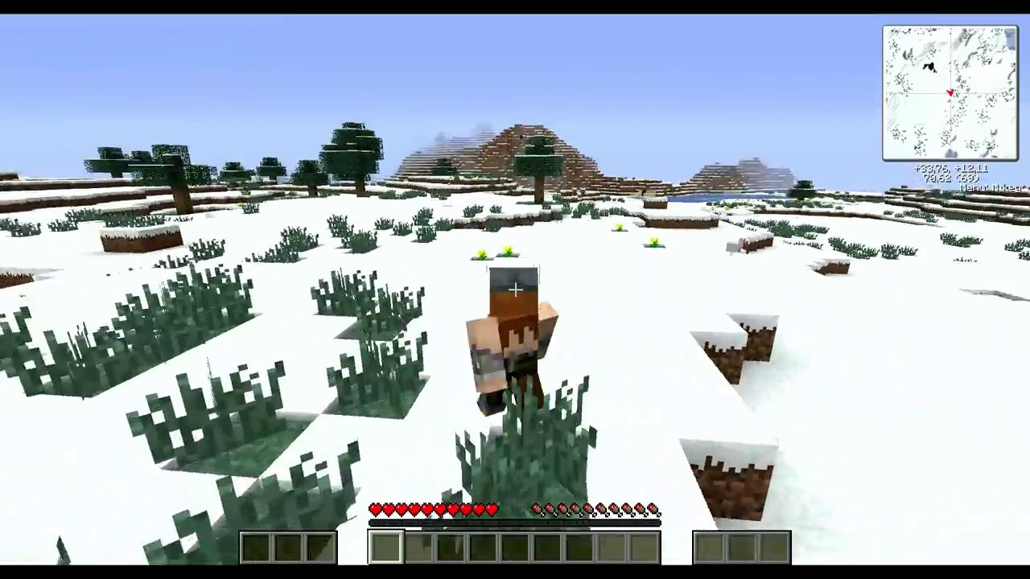
key(F5)
key(F5)
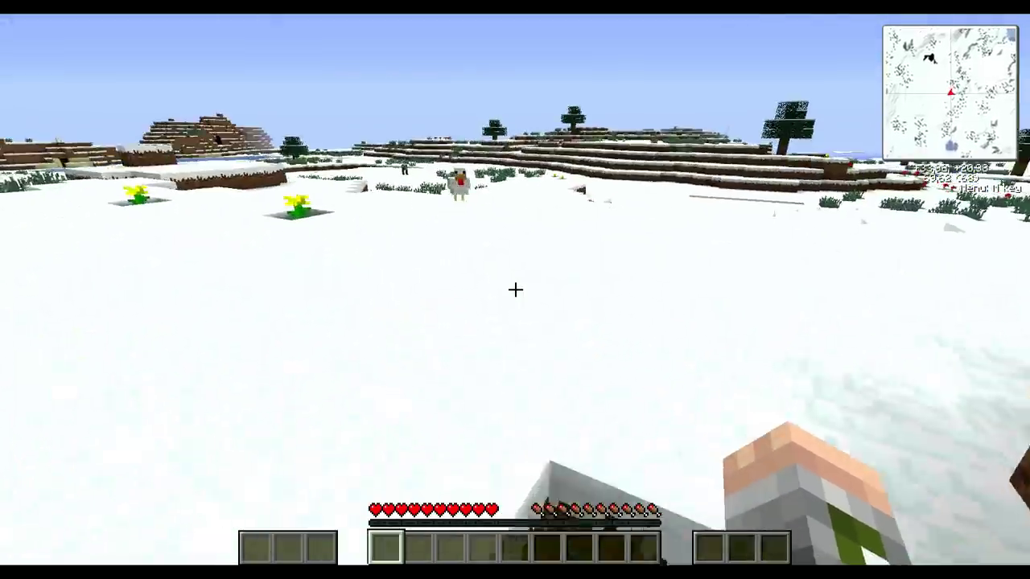
Step: Toggle the debug overlay and break the snow layer off two dirt blocks
key(shift+F3)
key(w)
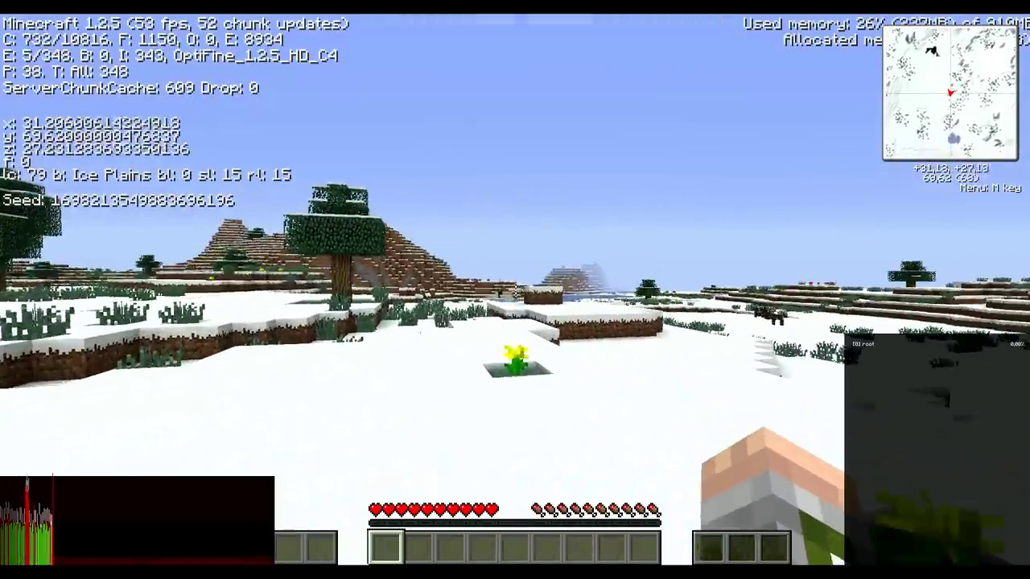
key(w)
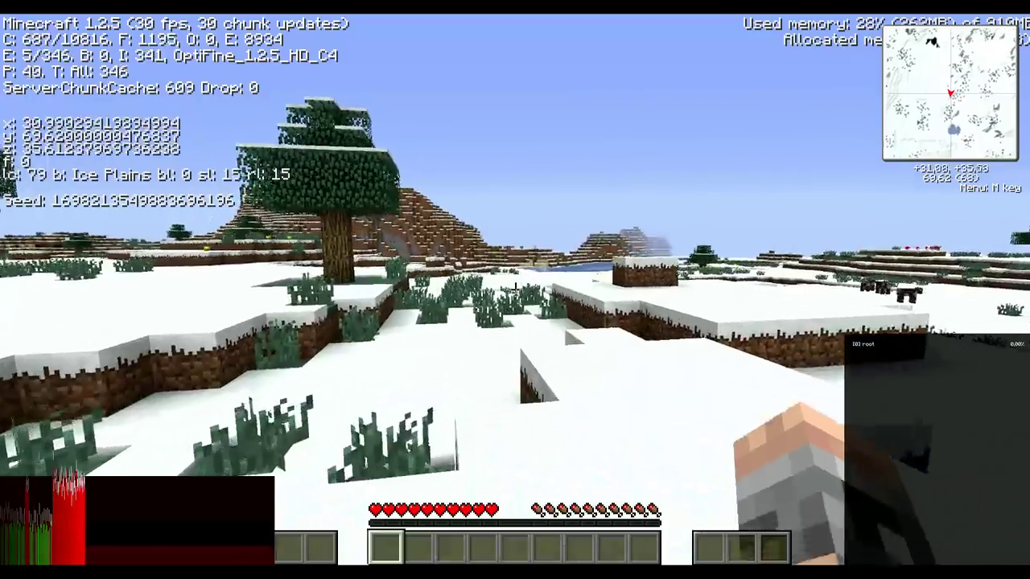
key(s)
key(F3)
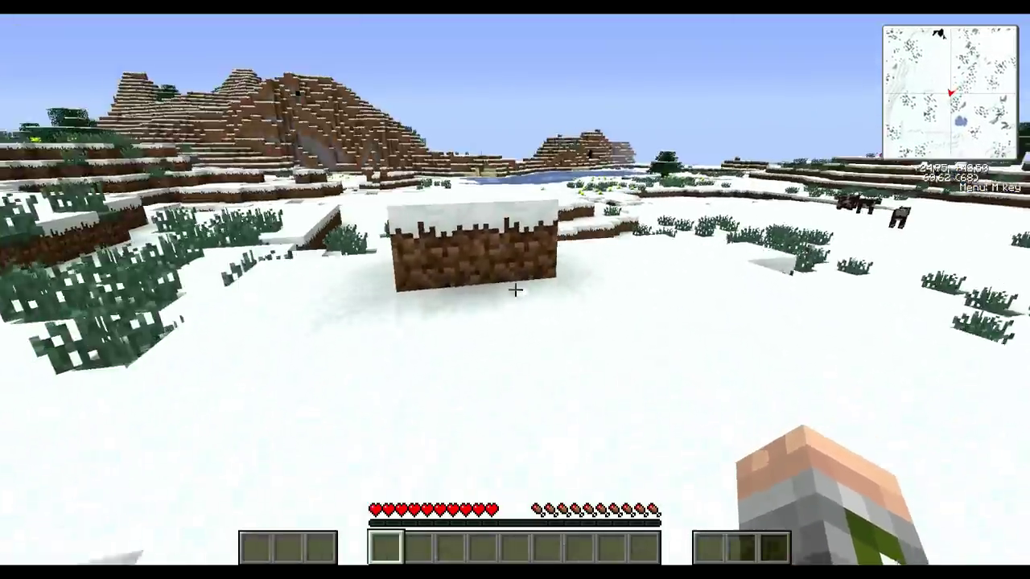
key(w)
click(515, 289)
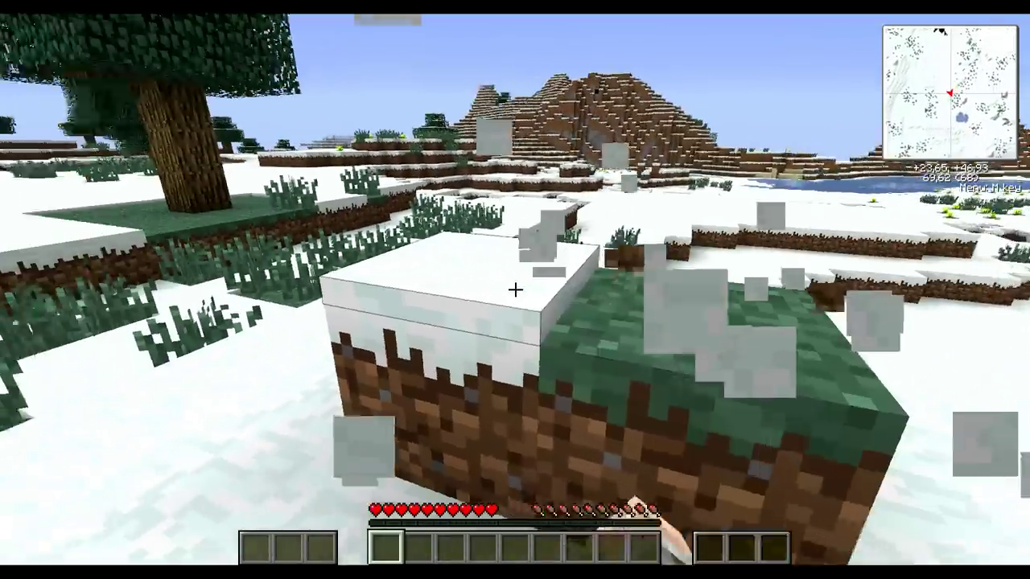
click(515, 290)
key(w)
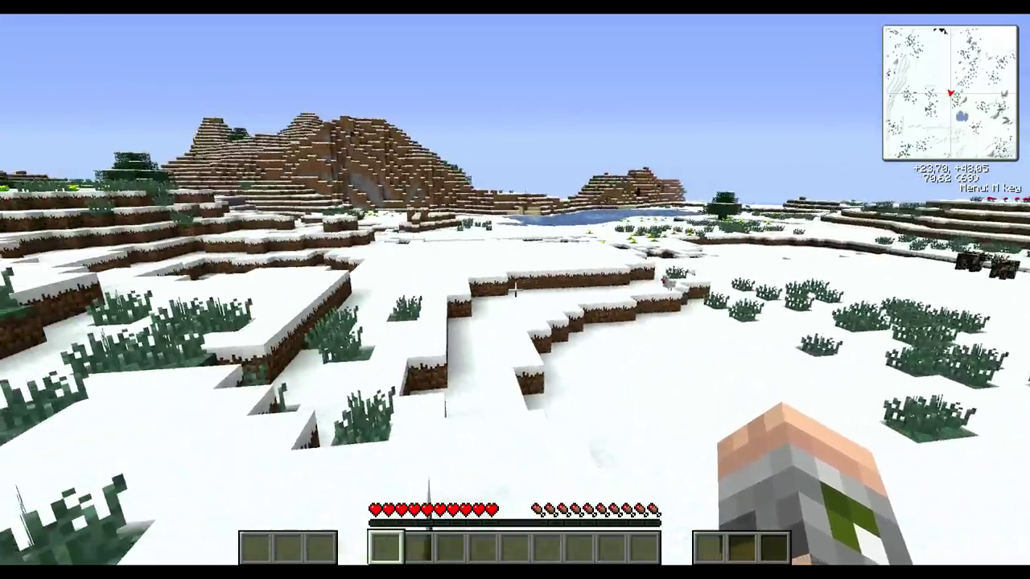
Step: Rebind Rei's Minimap keys: menu to Period, waypoint to Comma, render type to Minus, large map to Backslash
key(m)
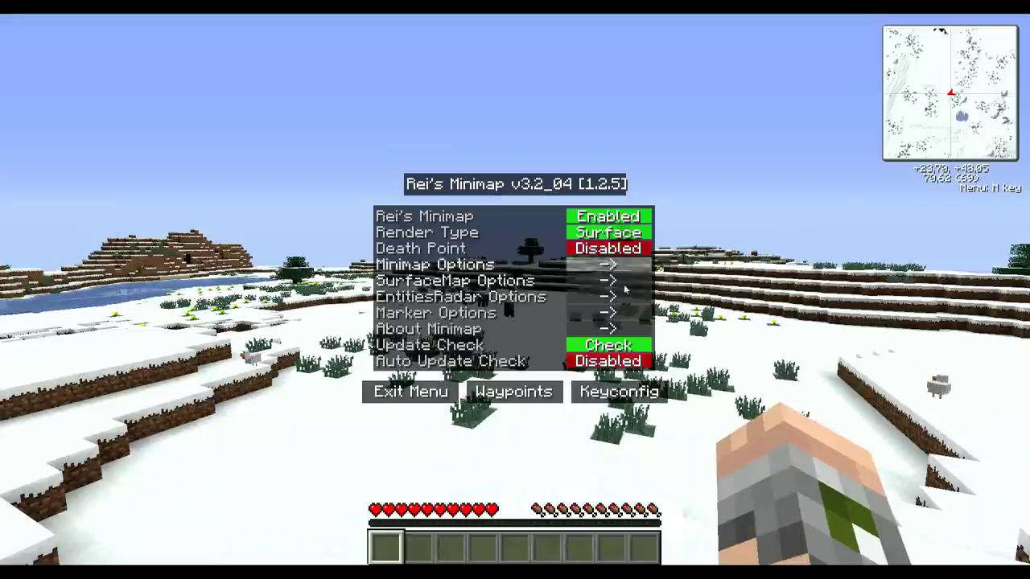
click(619, 392)
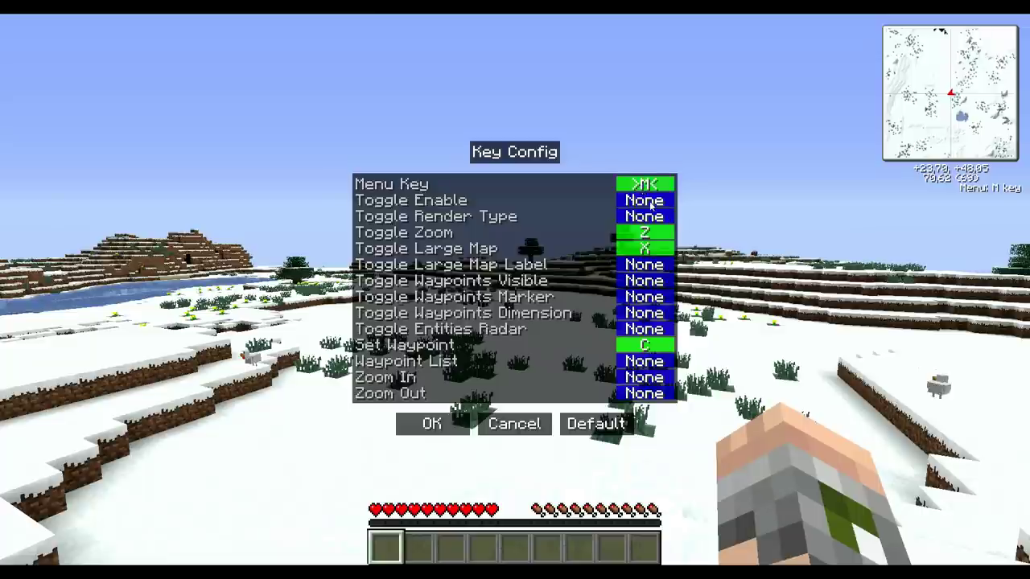
key(period)
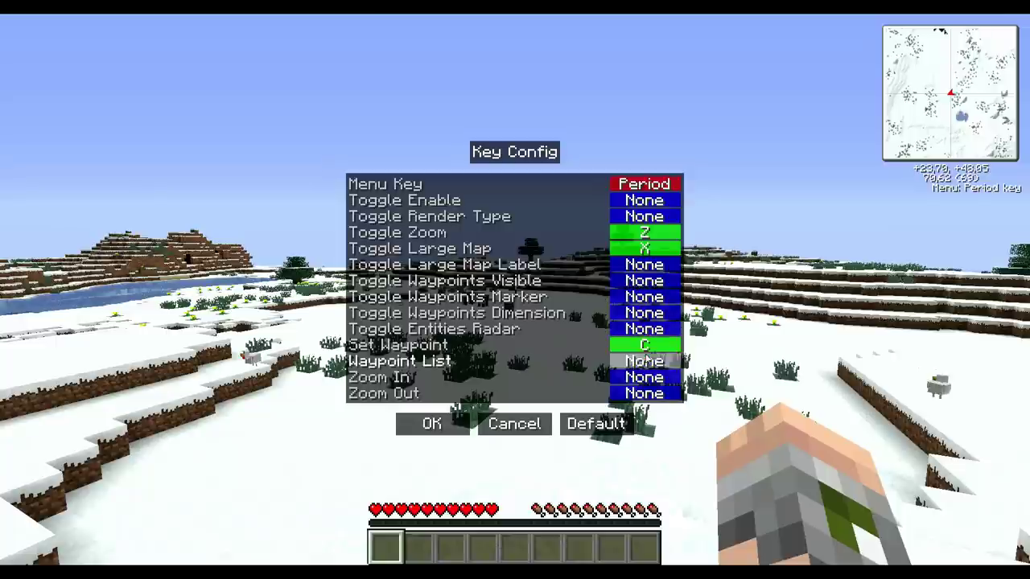
click(654, 346)
key(comma)
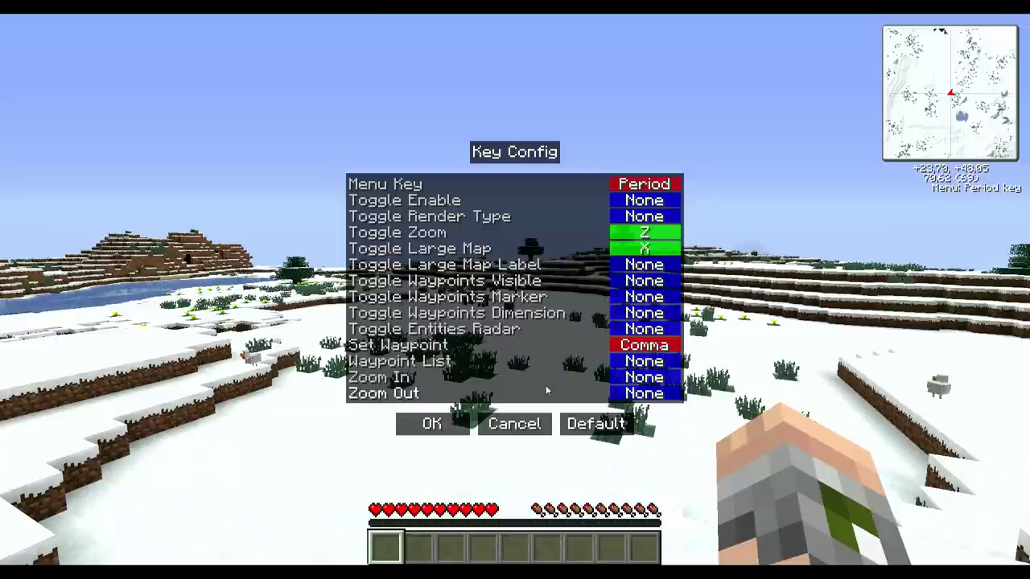
click(434, 216)
key(minus)
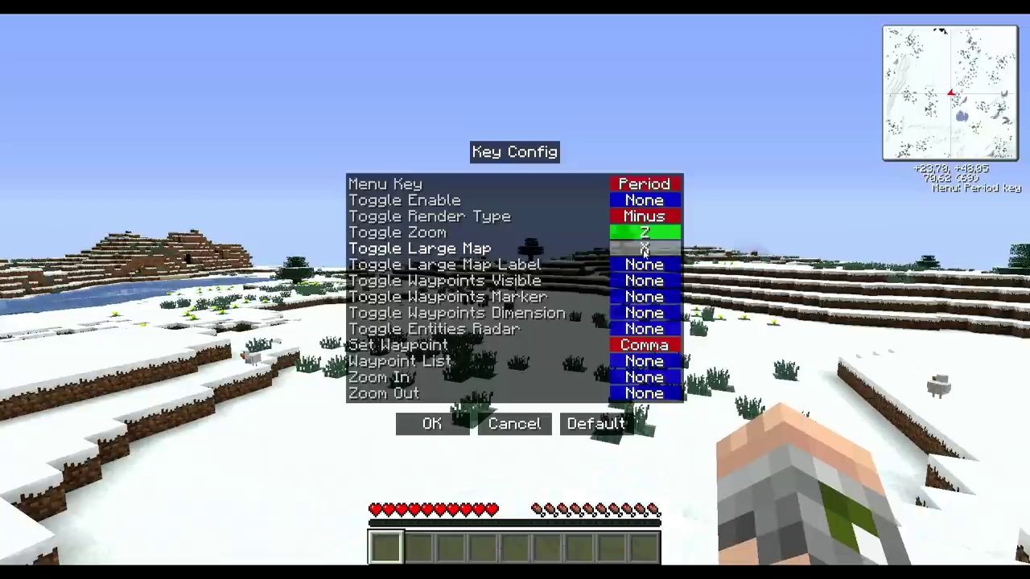
key(backslash)
click(426, 428)
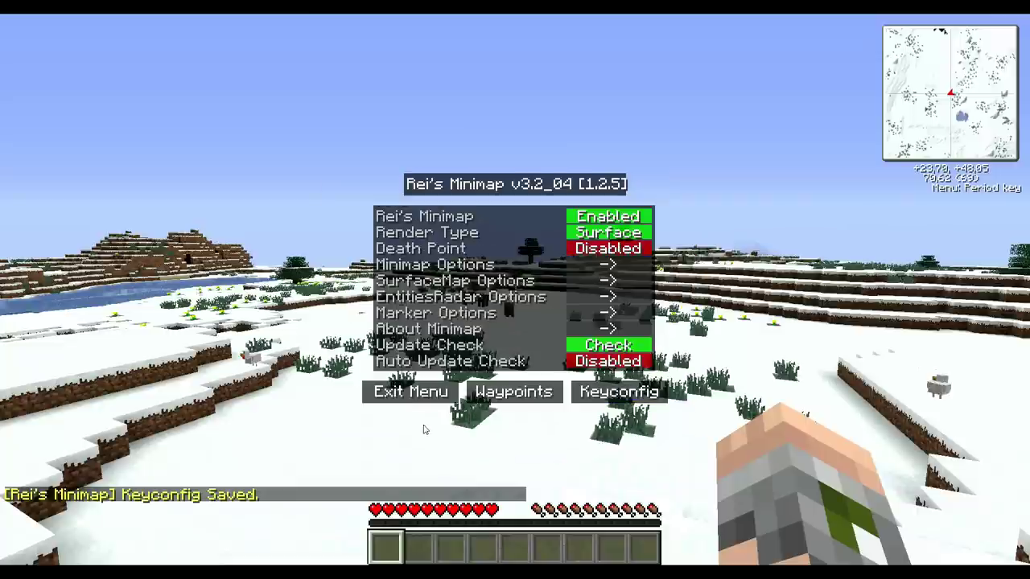
Step: Resume play and test the new large map, minimap menu and waypoint editor keys
click(389, 397)
key(backslash)
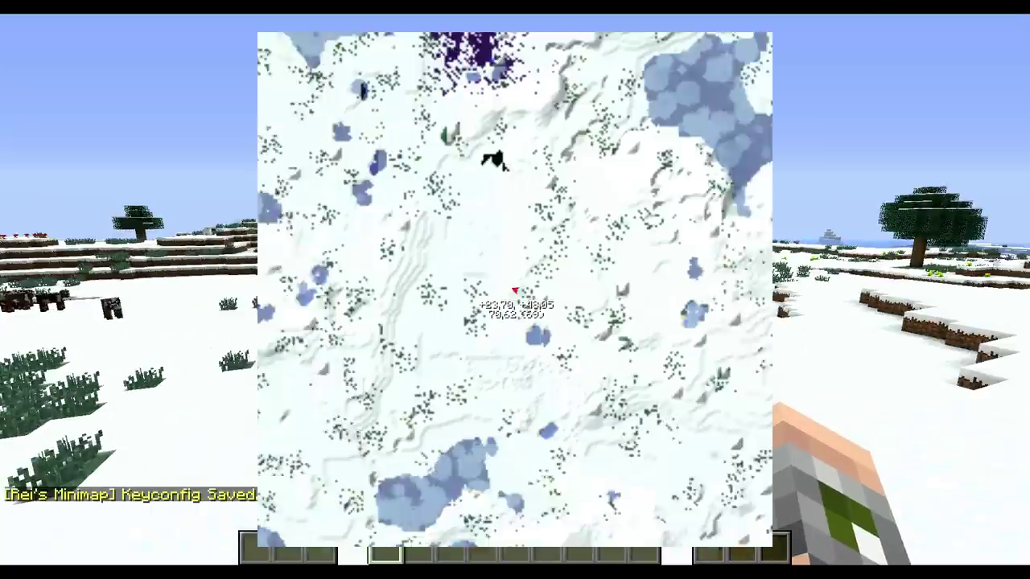
key(backslash)
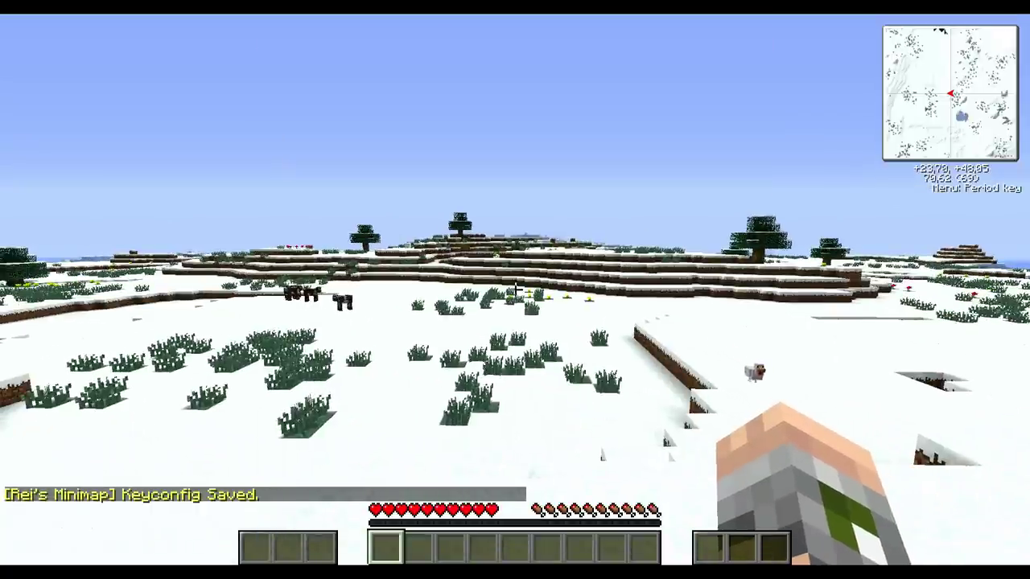
key(period)
key(Escape)
key(b)
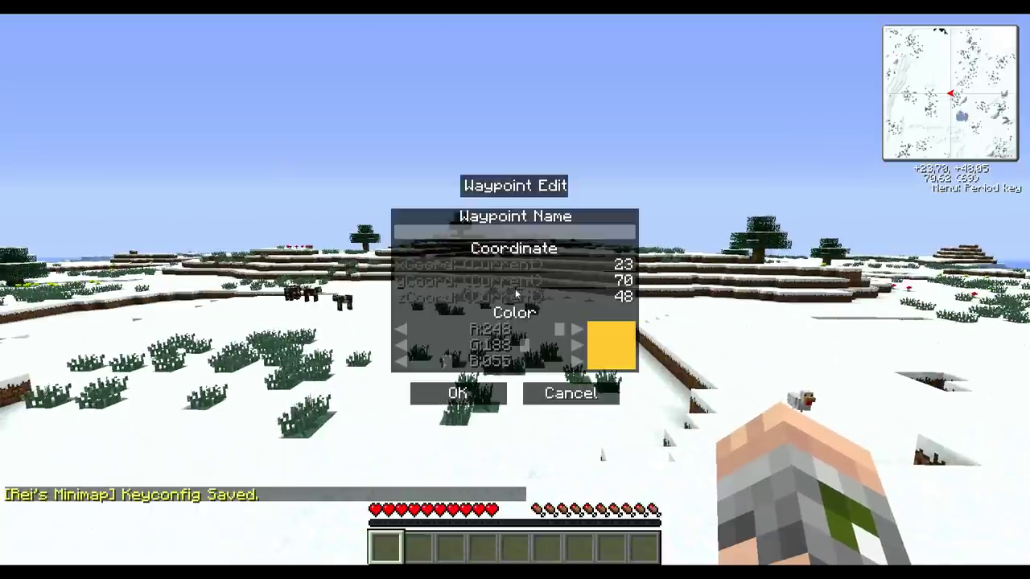
key(Escape)
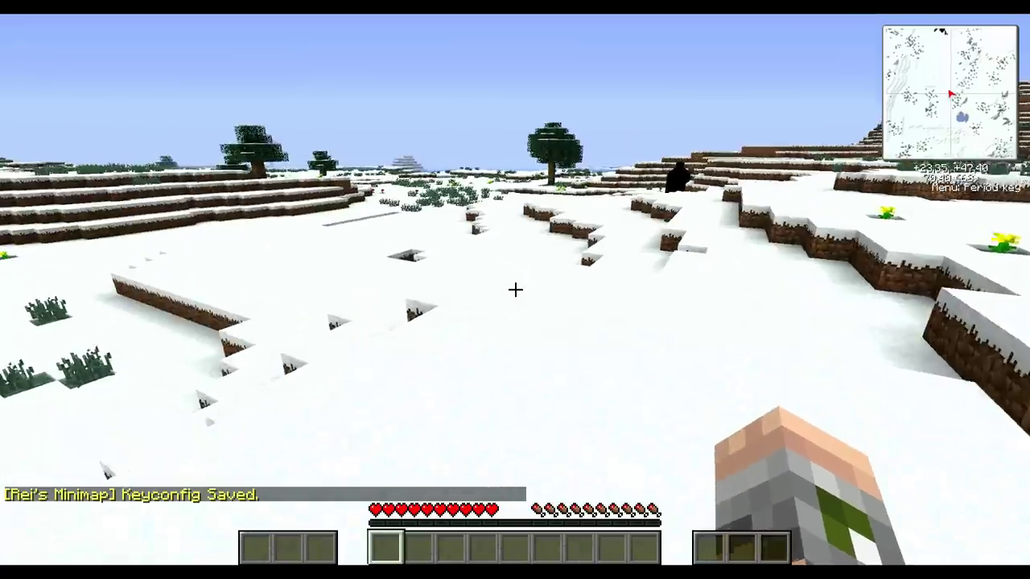
Step: Dig snow off the grass and pick the yellow flower
key(w)
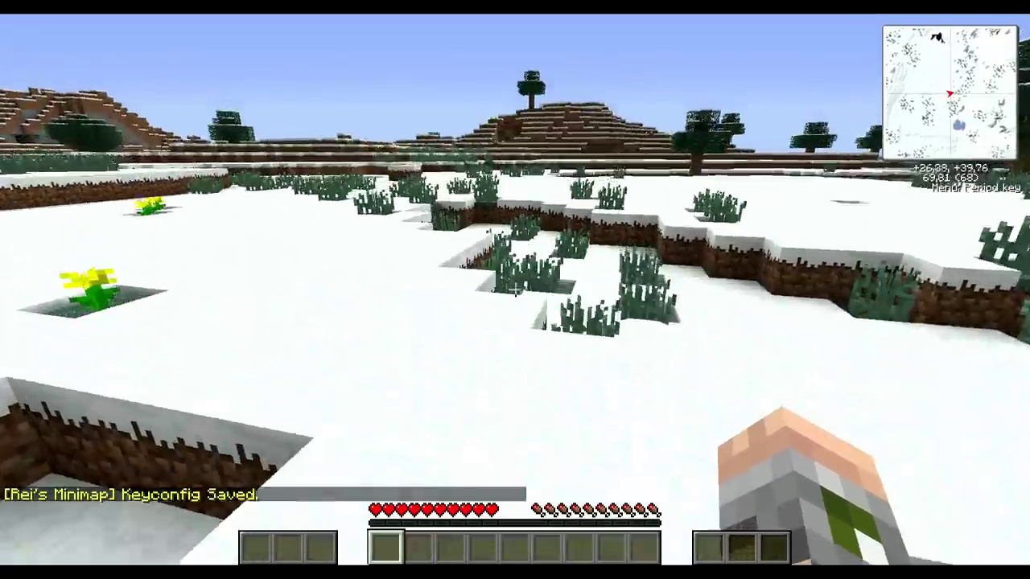
click(515, 289)
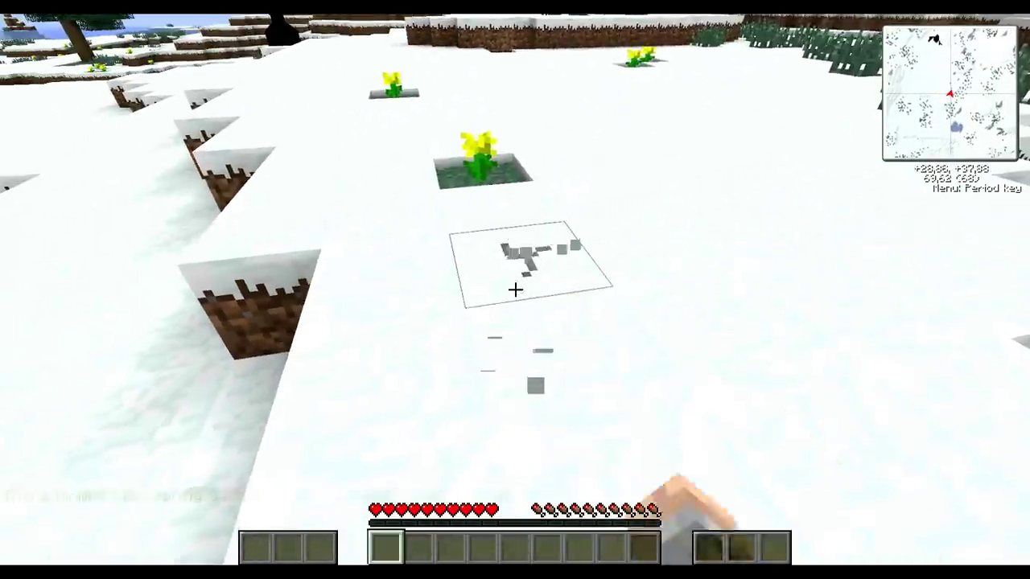
drag(515, 290, 515, 290)
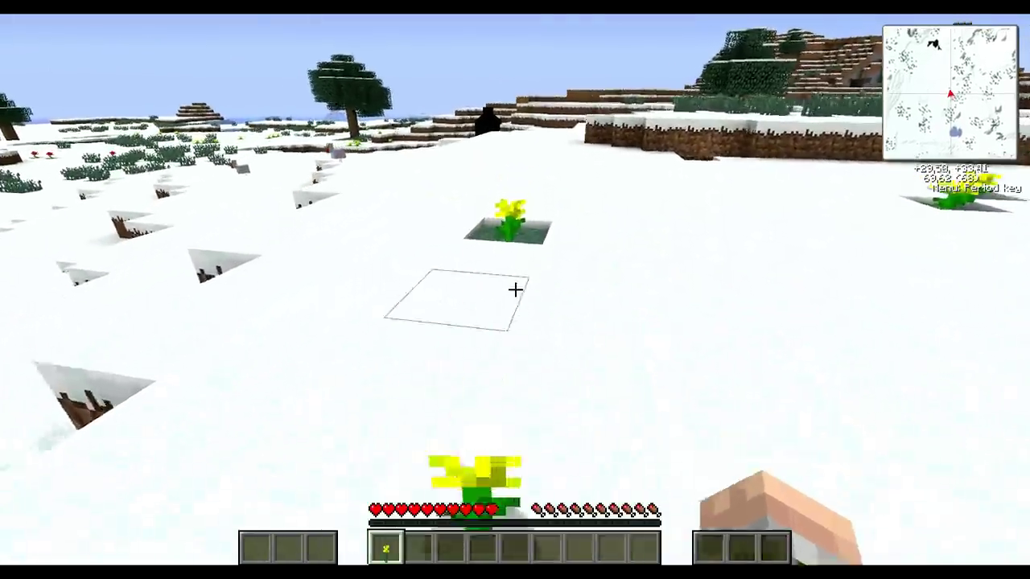
click(515, 290)
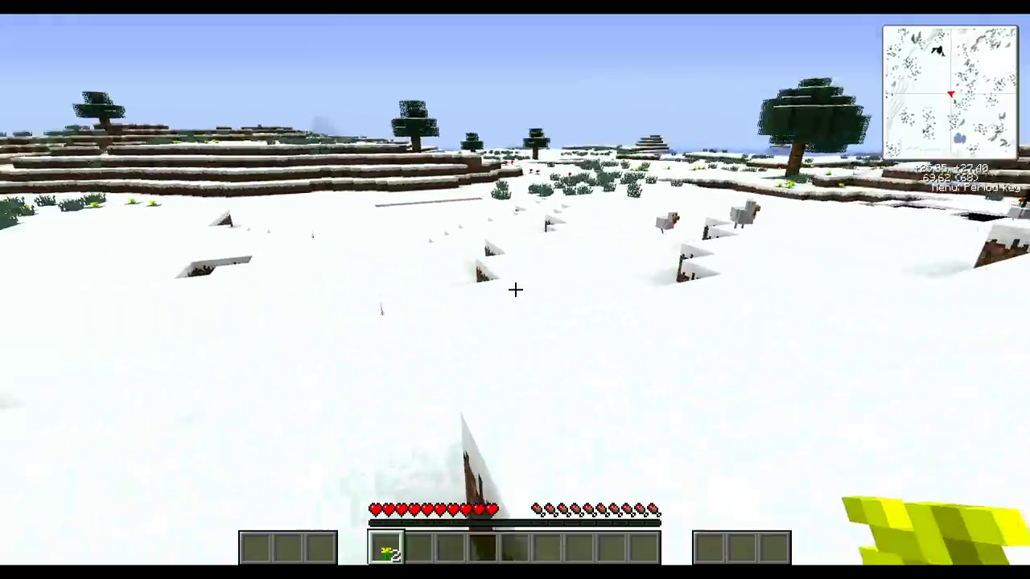
Step: Plant the yellow flowers on two exposed grass blocks, re-collecting and replanting them
key(w)
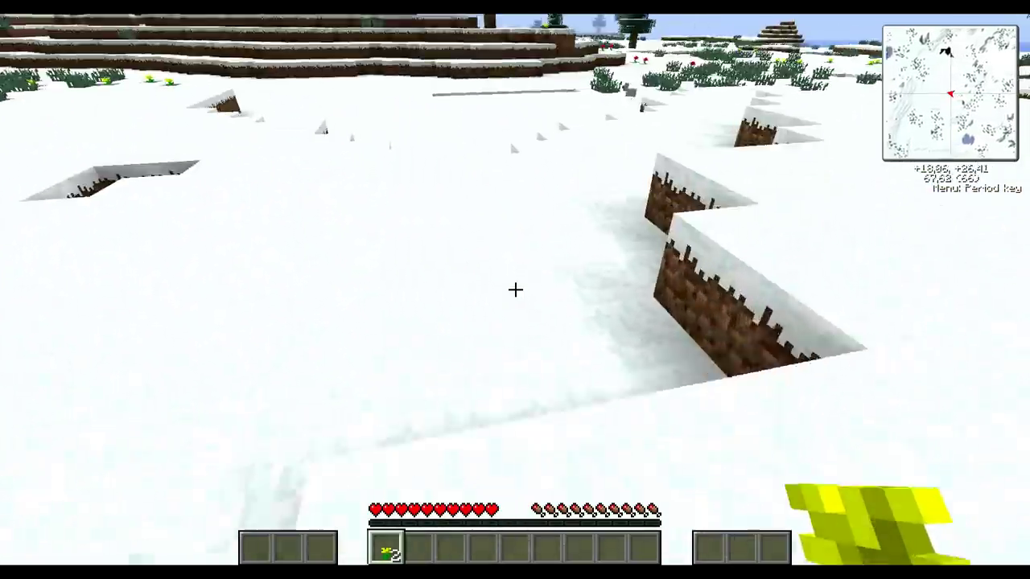
key(w)
right_click(515, 290)
right_click(514, 290)
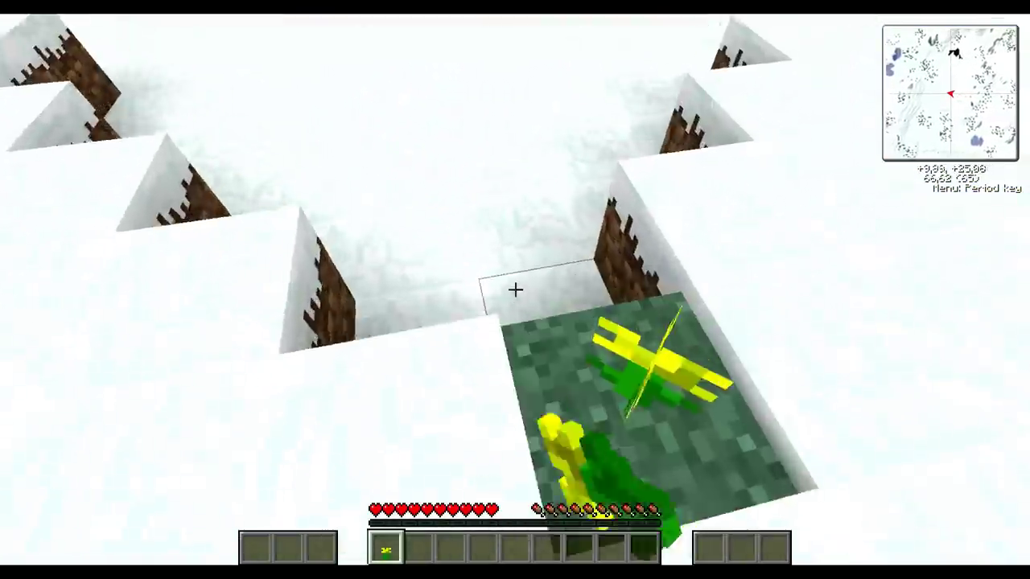
key(w)
click(515, 289)
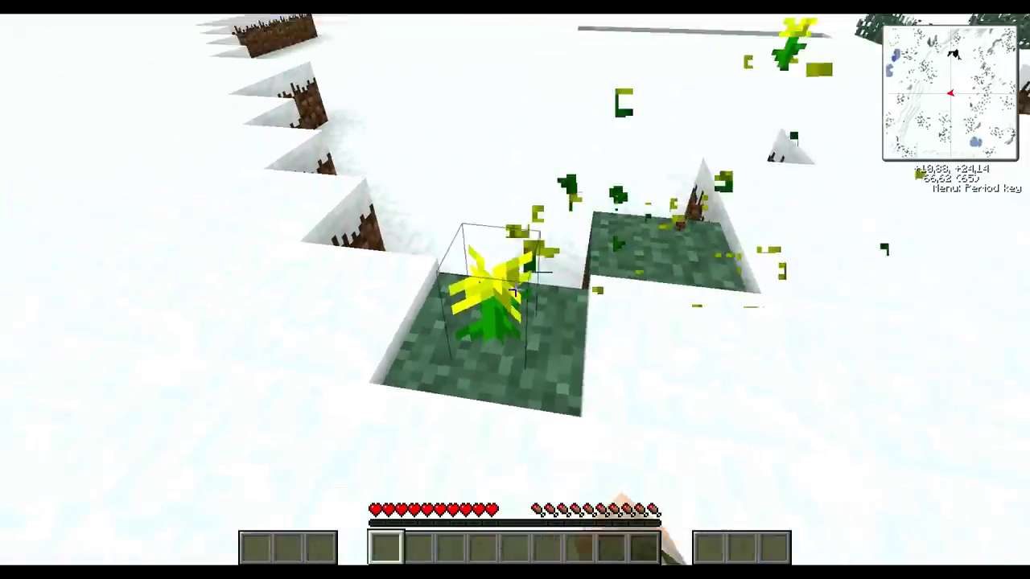
click(515, 289)
key(w)
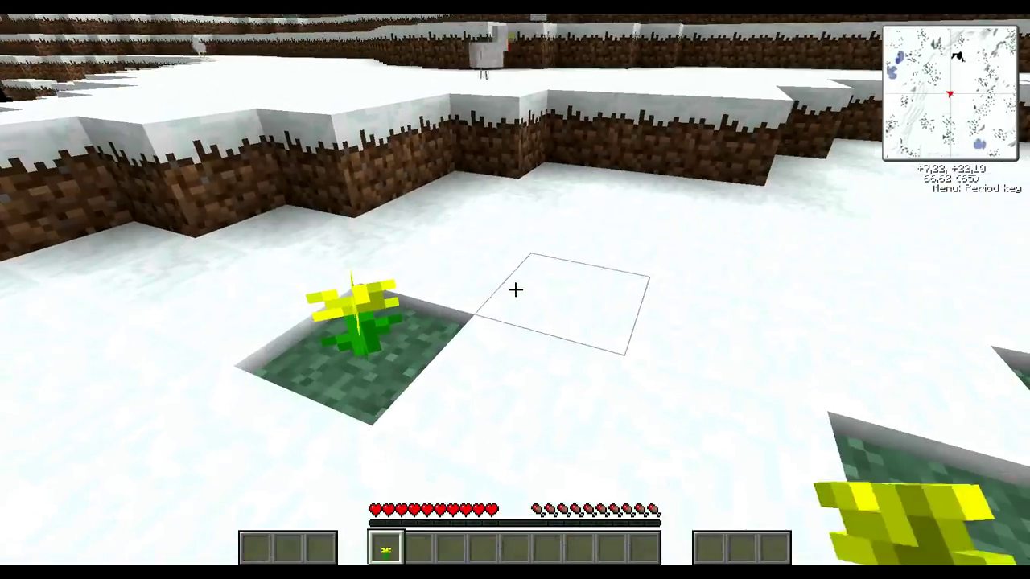
right_click(514, 289)
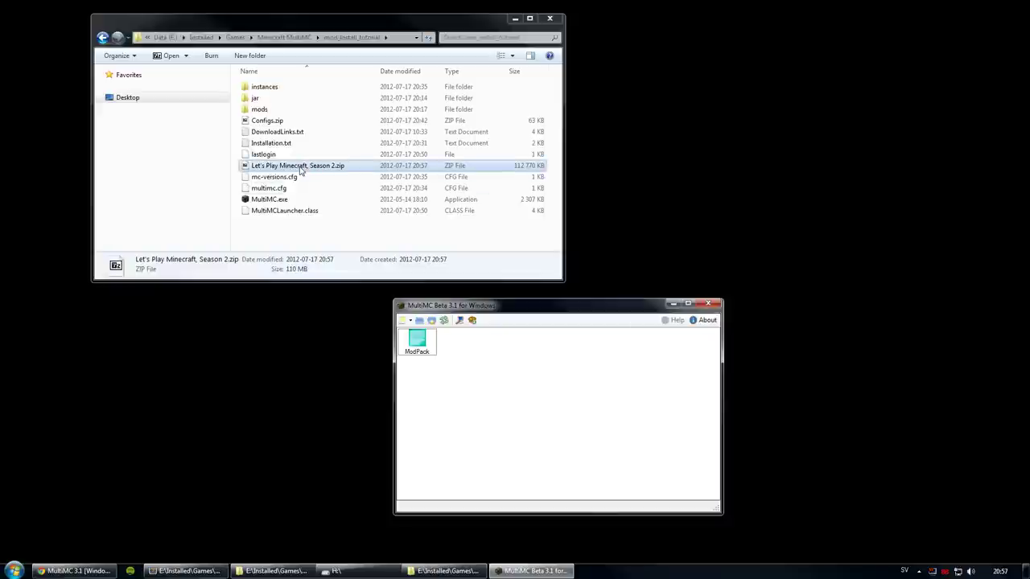
Step: Open 'Let's Play Minecraft, Season 2.zip' in 7-Zip and move its window to the top
click(300, 167)
click(317, 177)
key(Up)
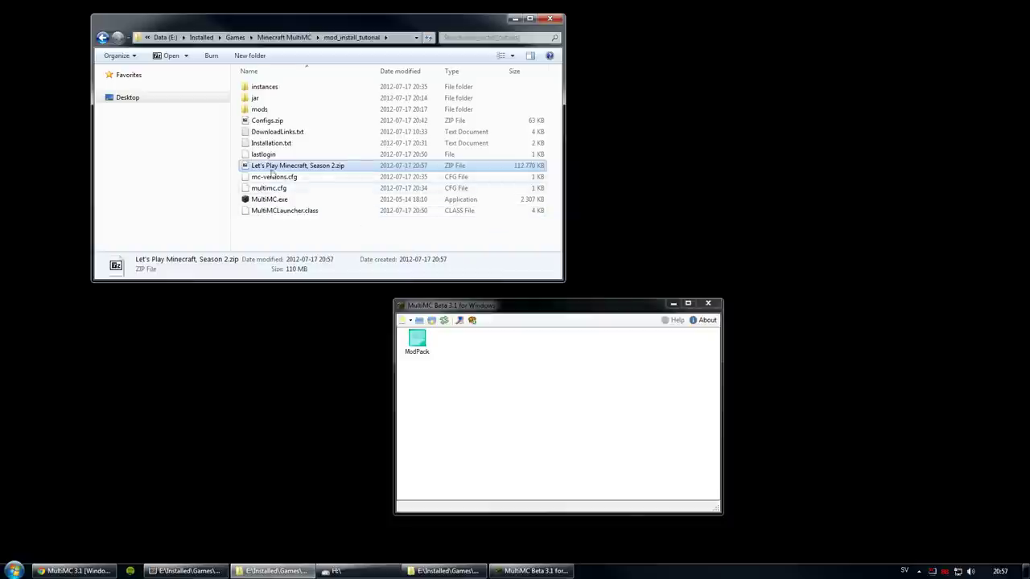
right_click(274, 168)
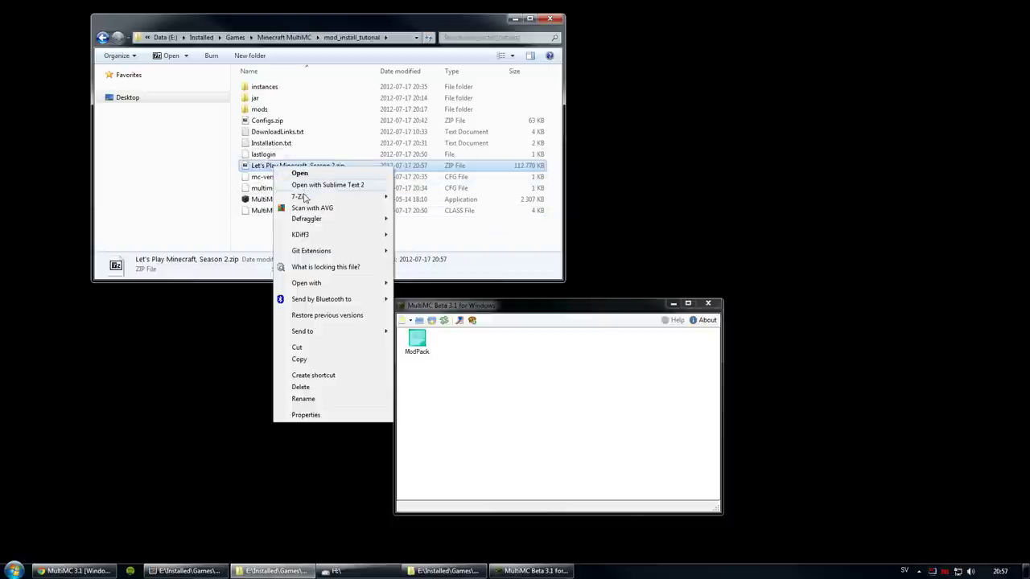
mouse_move(382, 196)
click(427, 197)
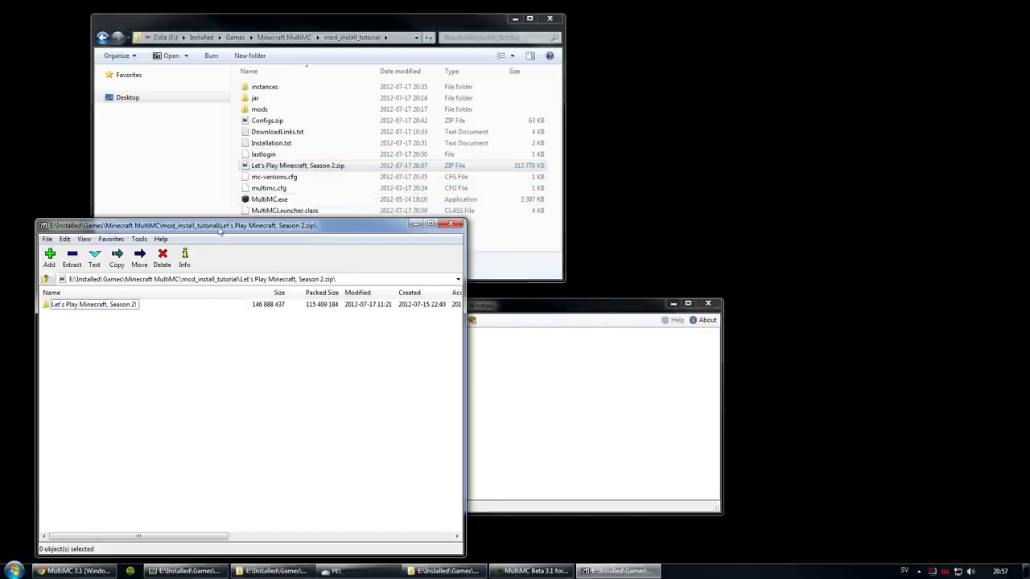
drag(220, 231, 205, 57)
Step: Open the ModPack instance's folder from MultiMC and place it beside 7-Zip
click(479, 308)
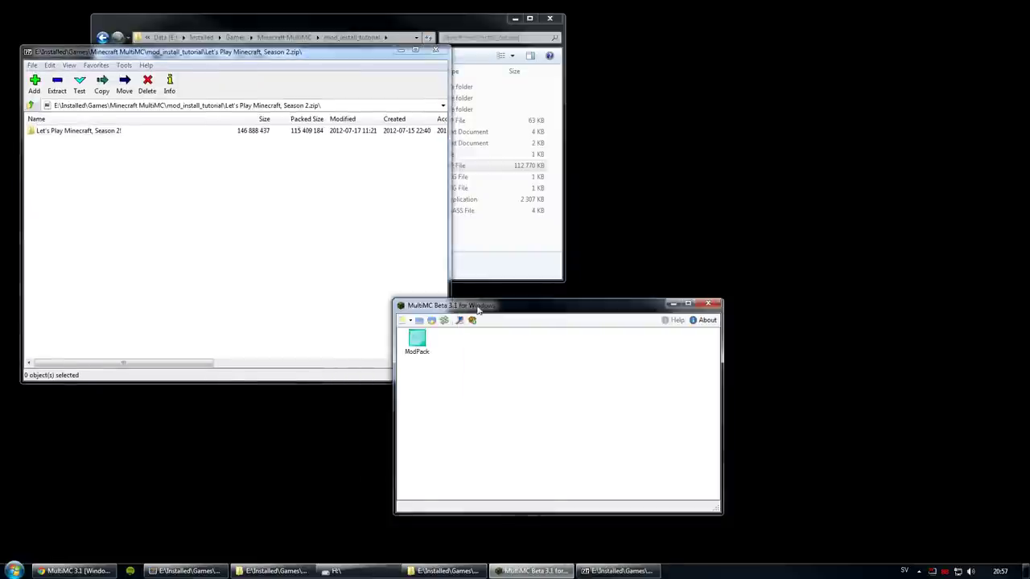
drag(478, 308, 573, 334)
right_click(514, 366)
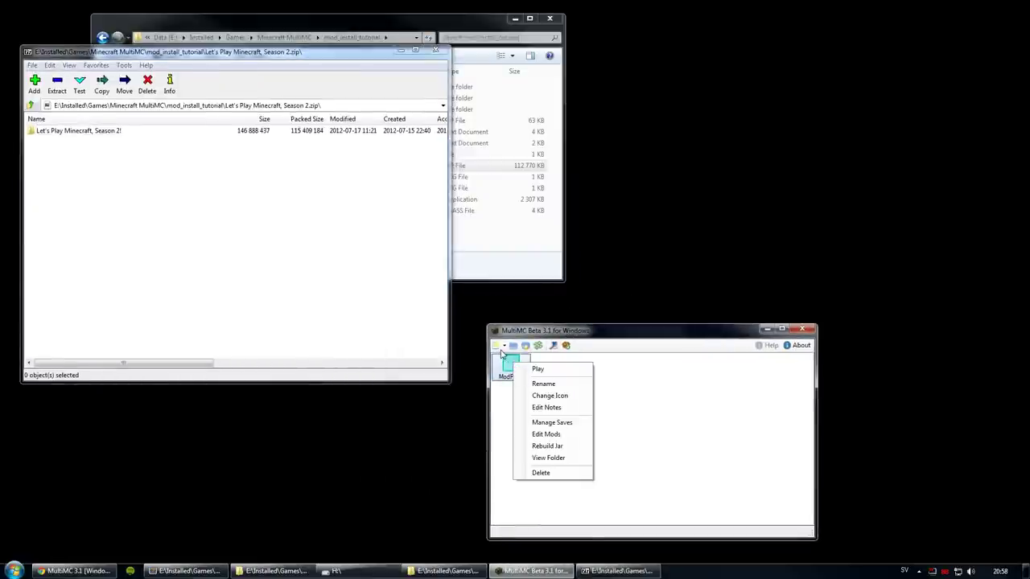
click(516, 348)
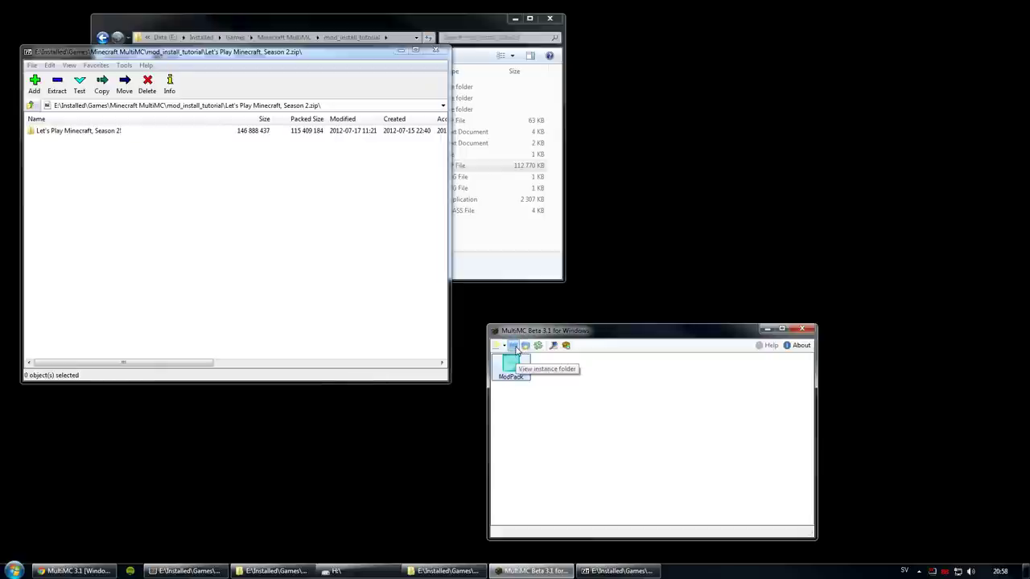
click(516, 348)
drag(206, 16, 559, 116)
Step: Navigate ModPack > .minecraft > saves and select the 'Test of ModPack!' save
double_click(537, 175)
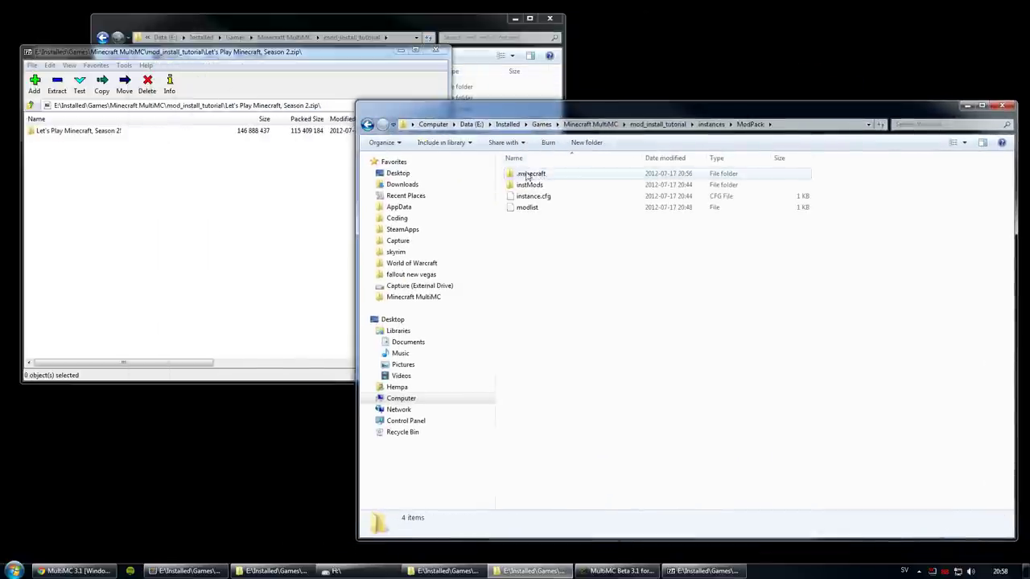
double_click(527, 175)
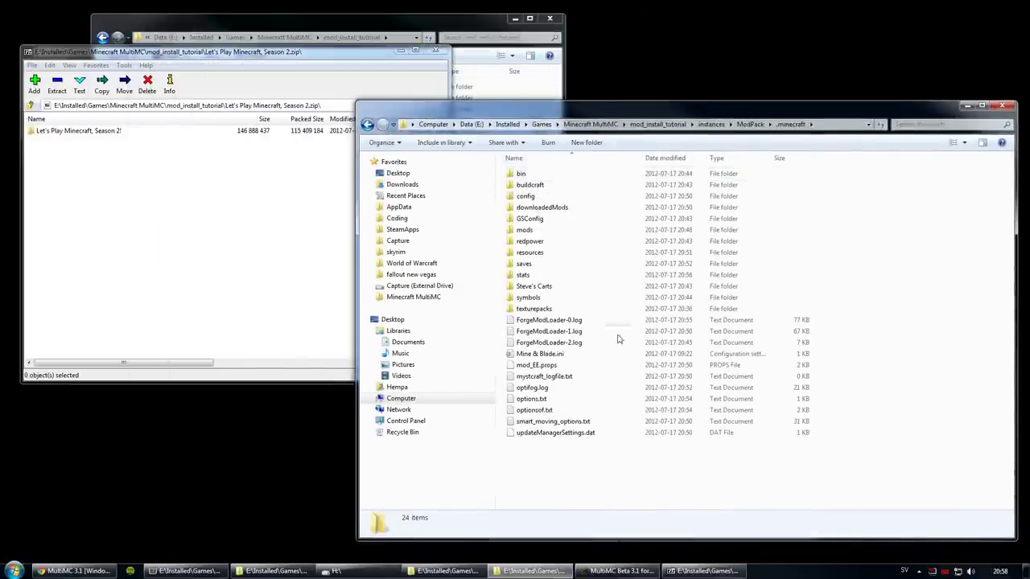
double_click(519, 266)
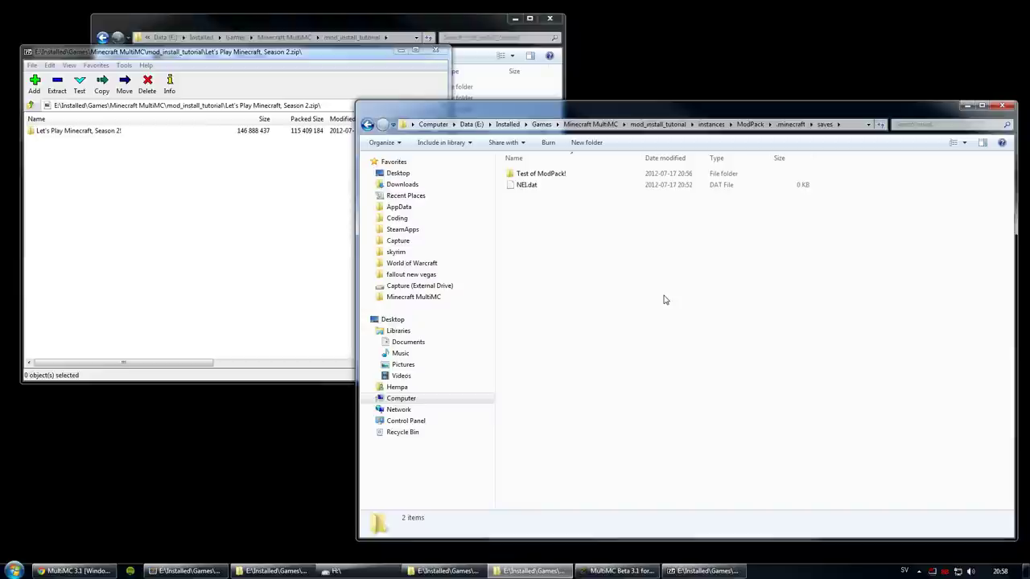
click(546, 175)
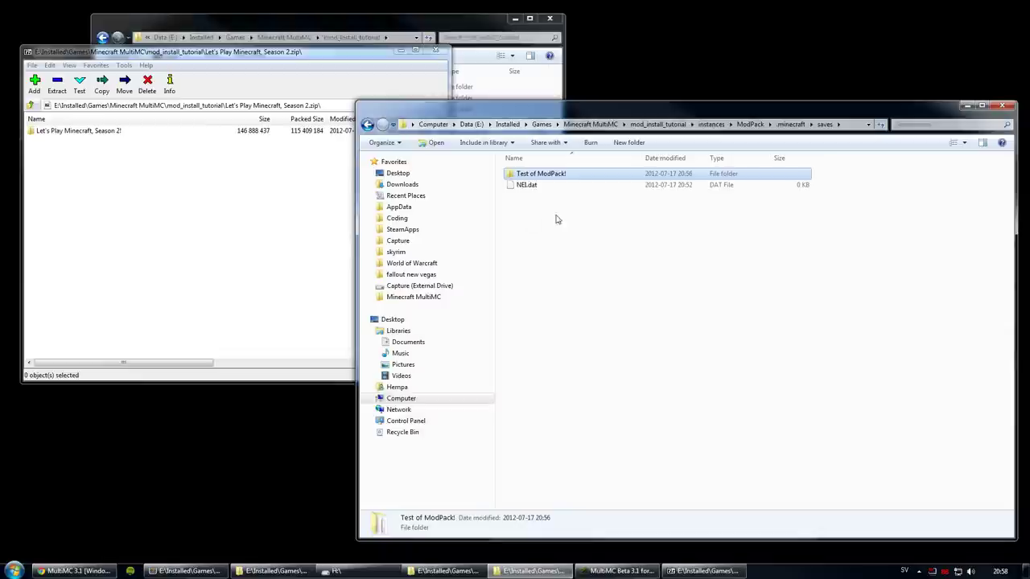
Step: Drag the Let's Play world folder from 7-Zip into the ModPack saves folder, then close 7-Zip
click(649, 263)
click(200, 212)
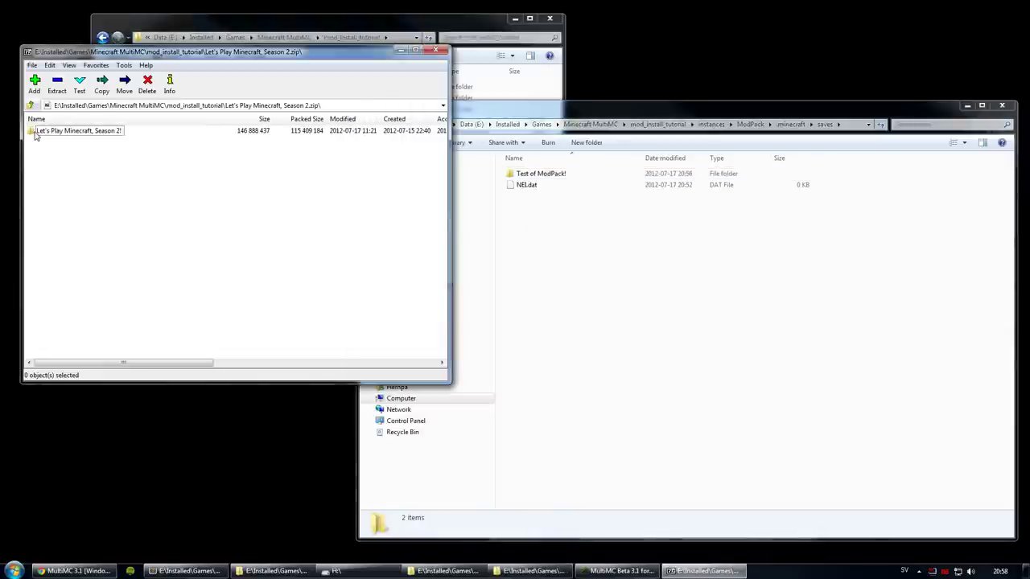
drag(35, 135, 610, 257)
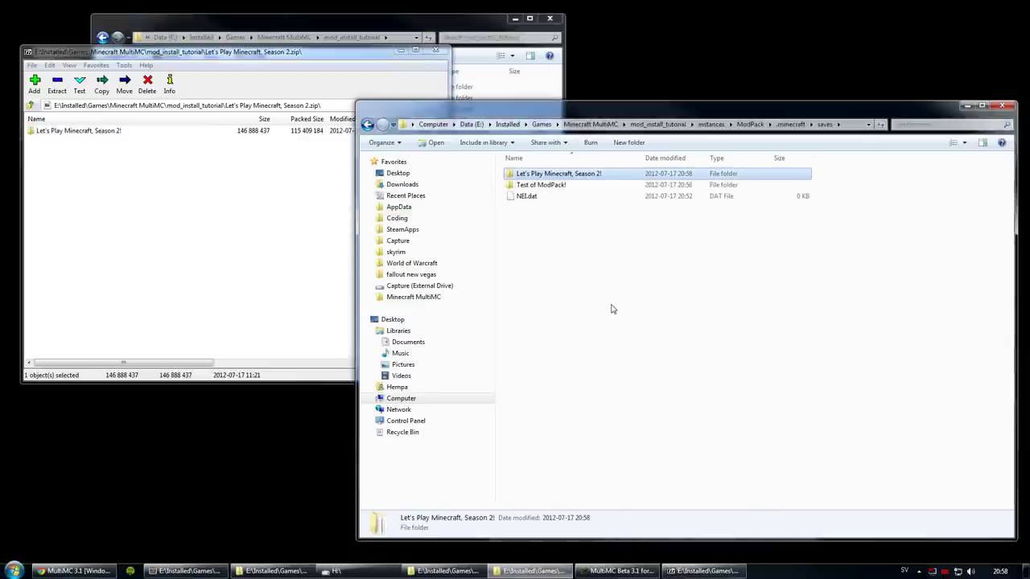
click(610, 309)
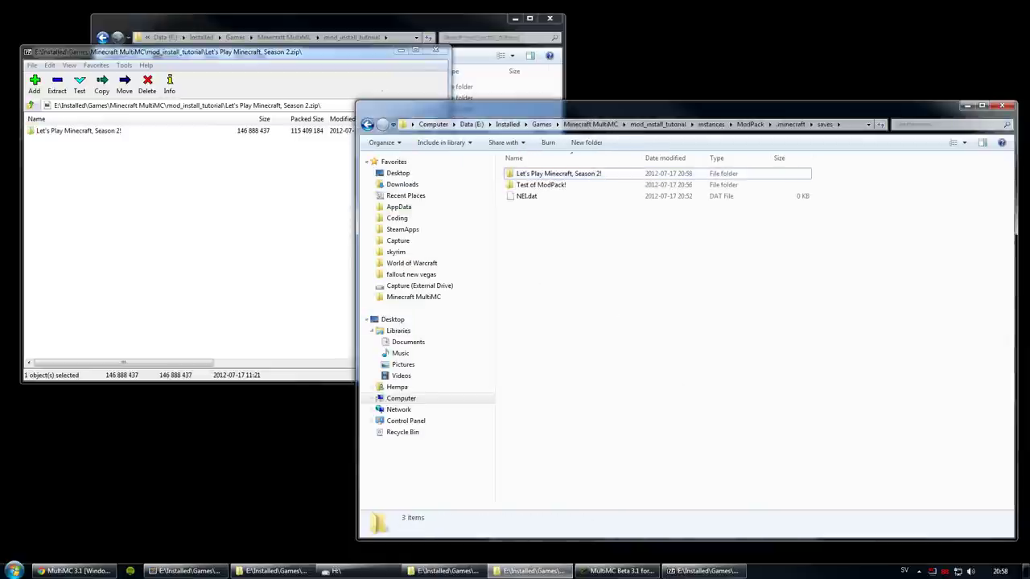
click(434, 51)
Step: Inspect the copied world's .git, ap, data, DIM-1, EnderStorage, RedstoneEther and region subfolders
double_click(542, 174)
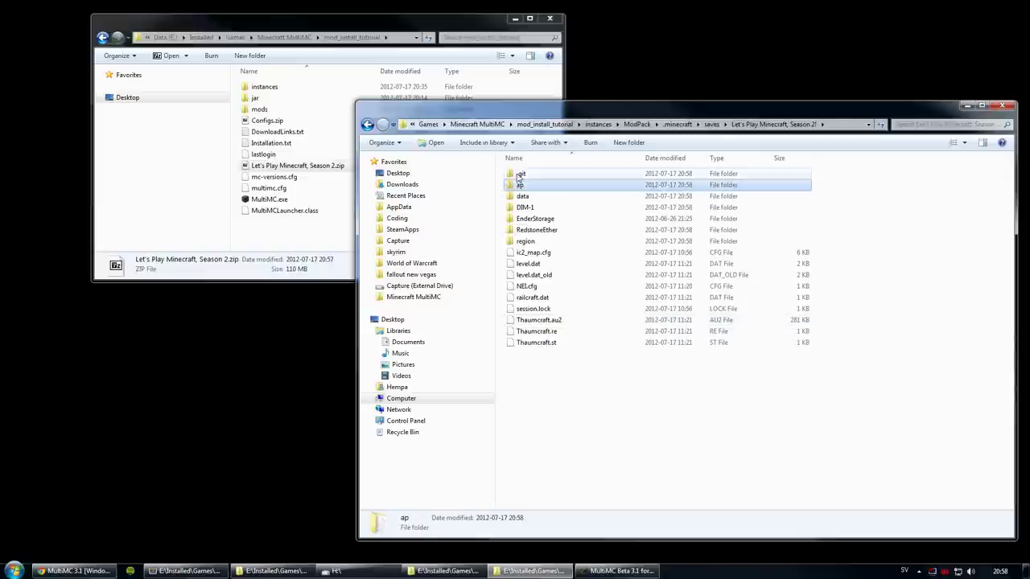
double_click(547, 174)
key(BackSpace)
double_click(522, 186)
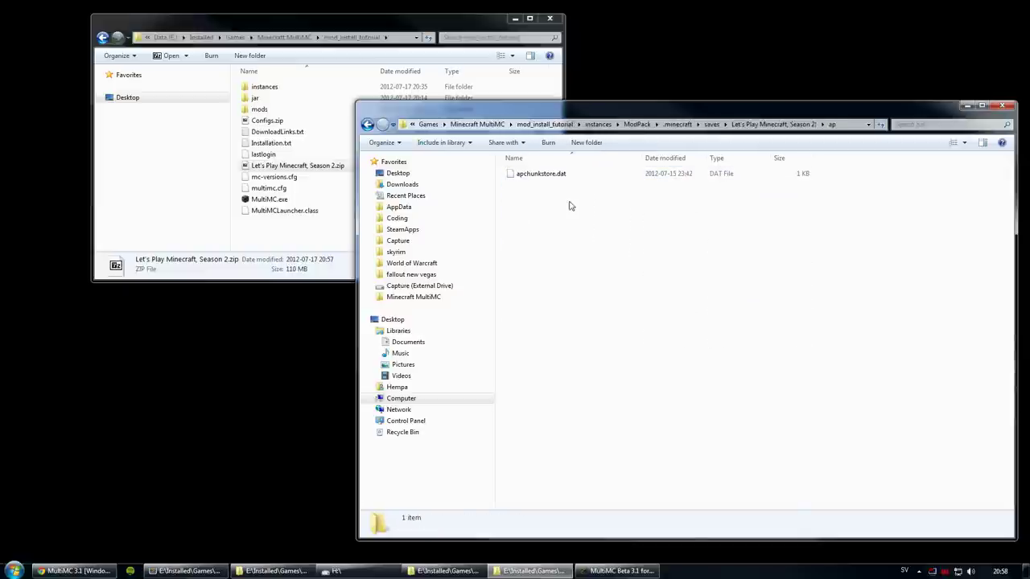
key(BackSpace)
double_click(531, 196)
key(BackSpace)
double_click(527, 206)
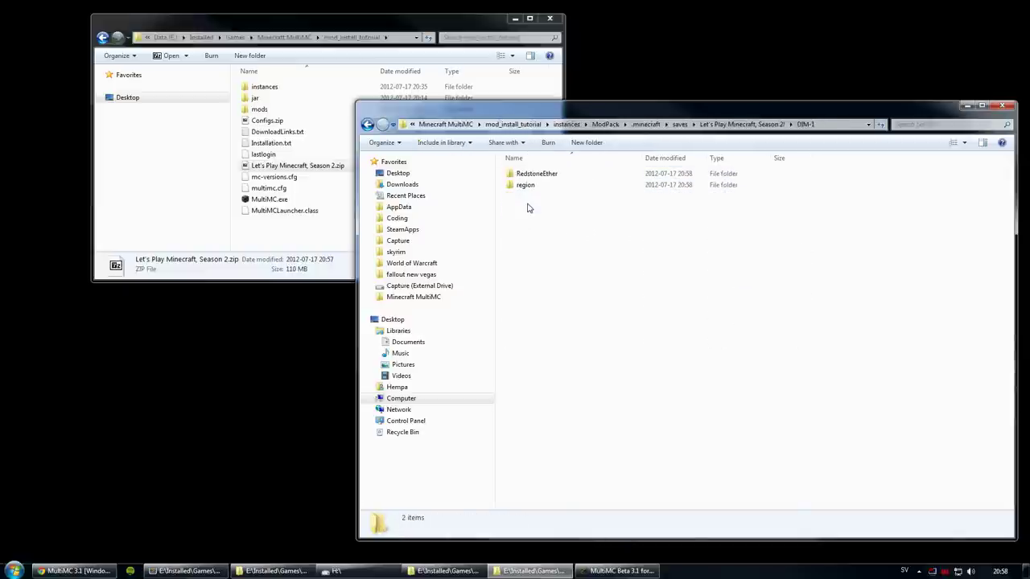
key(BackSpace)
double_click(530, 219)
key(BackSpace)
double_click(527, 231)
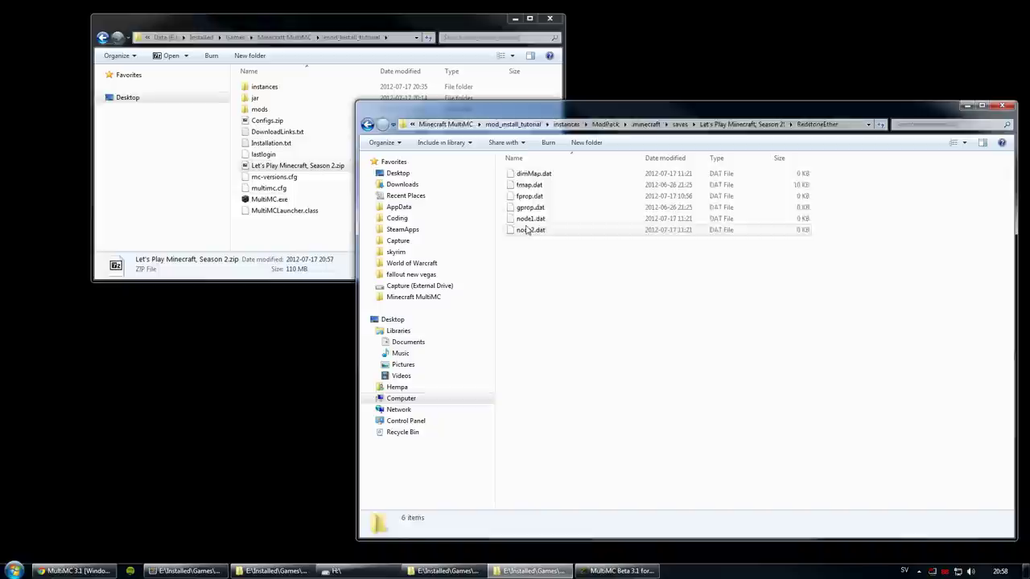
key(BackSpace)
click(525, 242)
double_click(525, 241)
key(BackSpace)
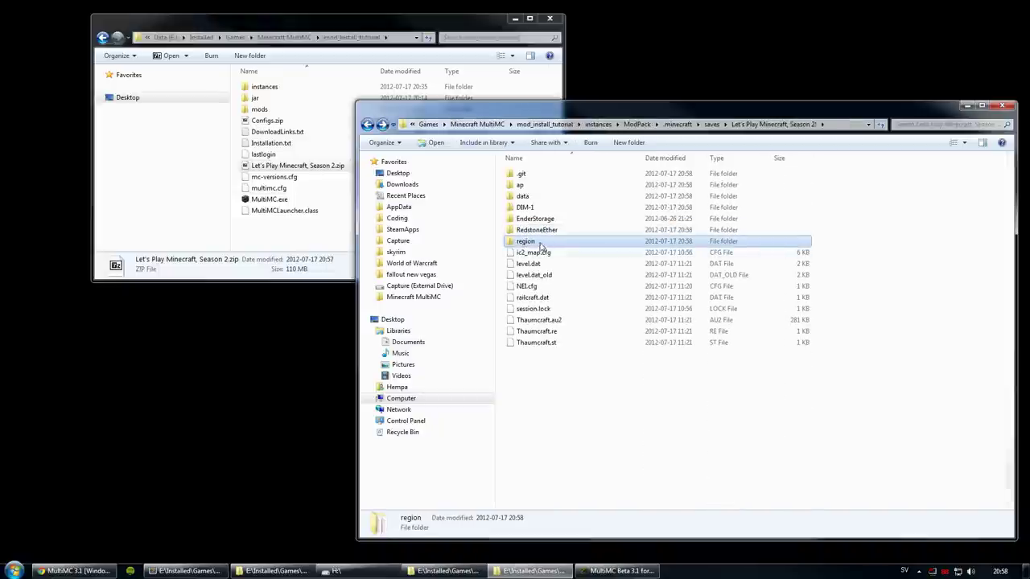
Step: Check the total size of all region files, then close the saves folder window
double_click(539, 243)
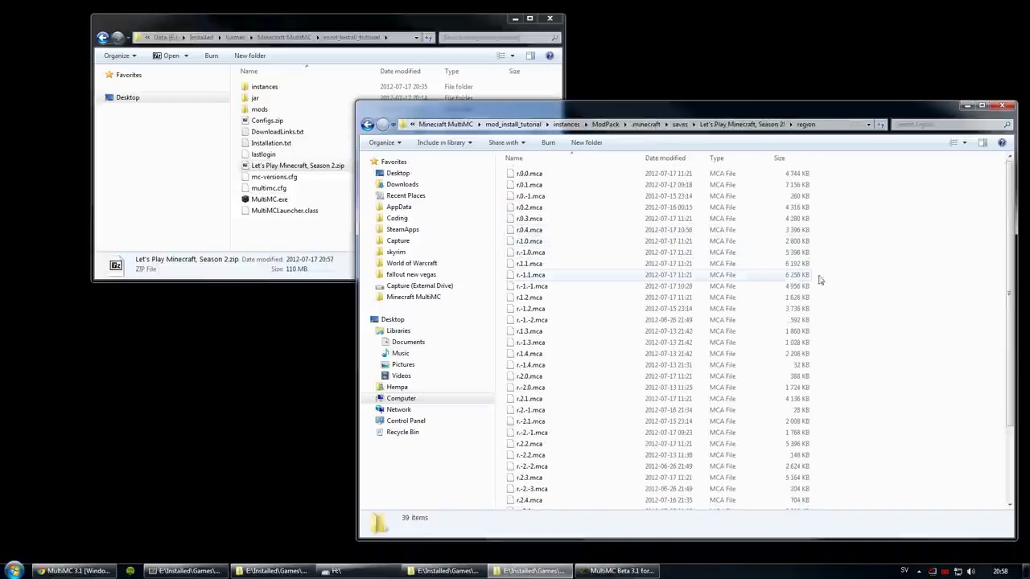
scroll(820, 279, down, 3)
key(ctrl+a)
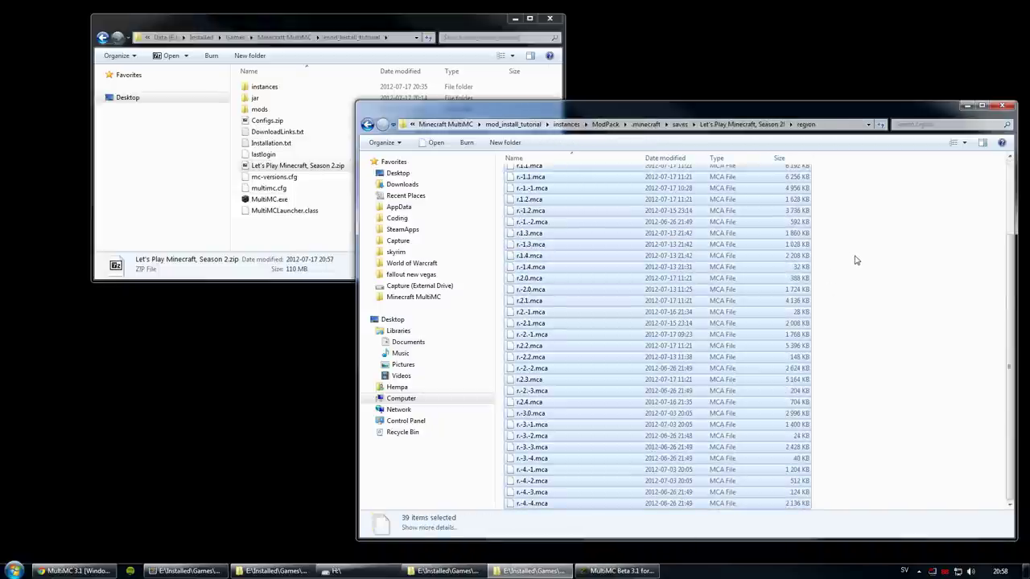
click(441, 527)
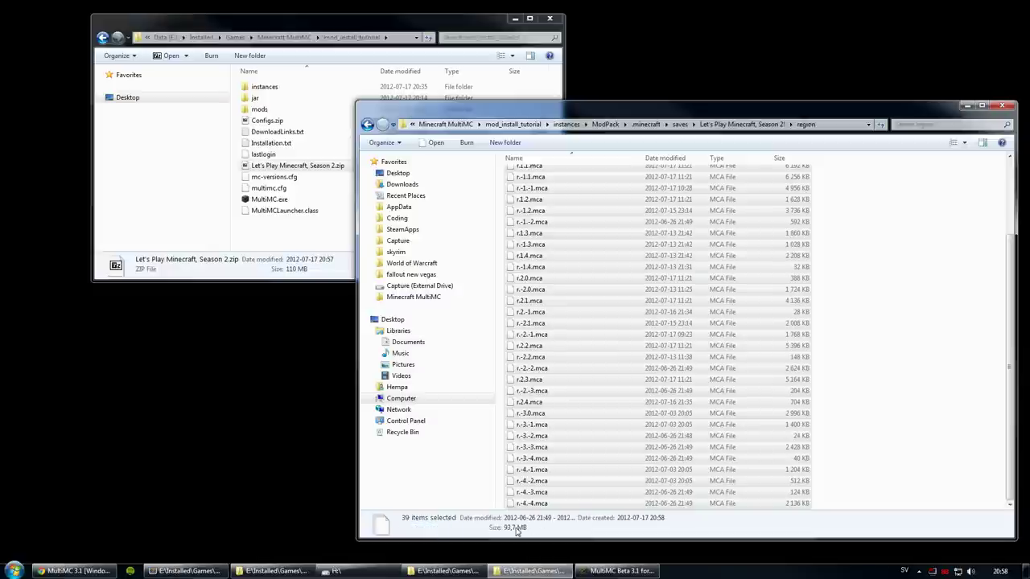
click(896, 319)
key(BackSpace)
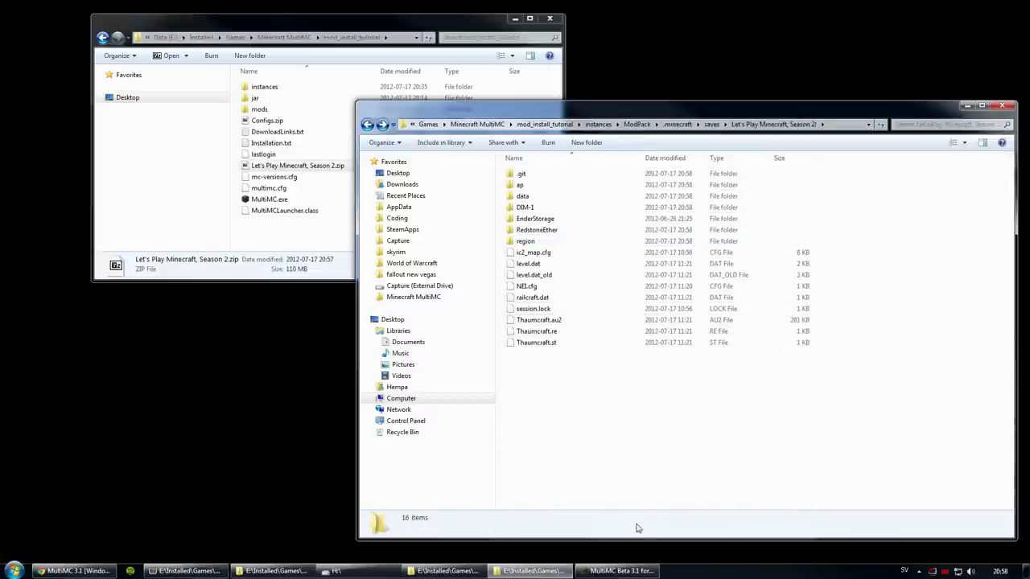
click(1001, 106)
Step: Load the Let's Play world and charge the Klein Star Sphere in the Relay MK3's charge slot
click(756, 213)
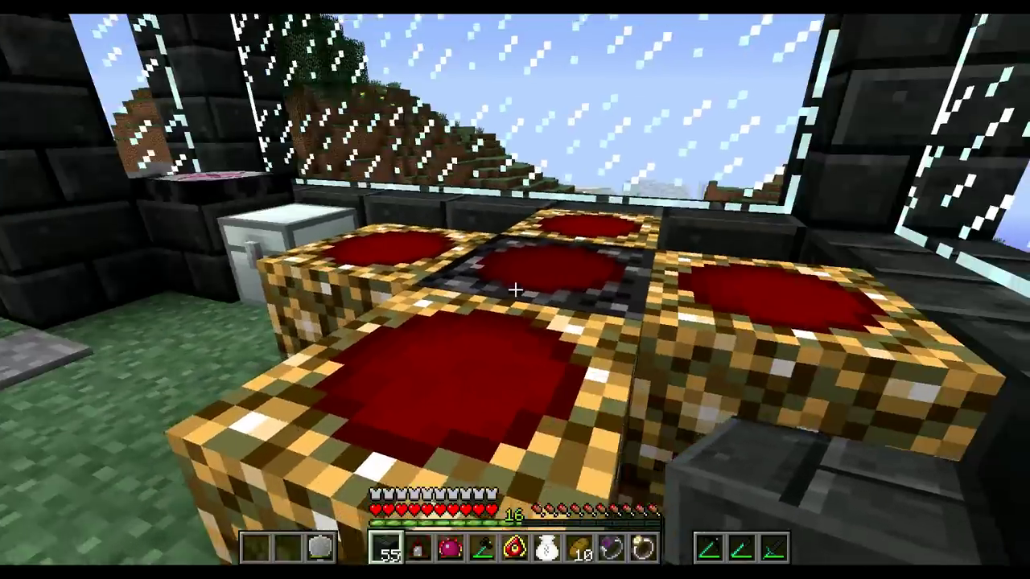
right_click(515, 290)
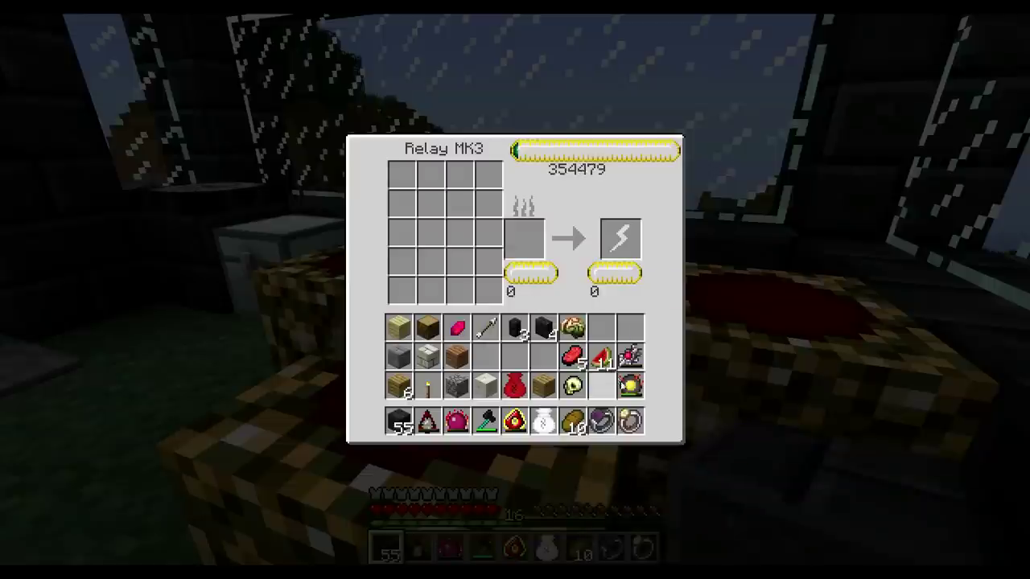
click(630, 385)
click(621, 239)
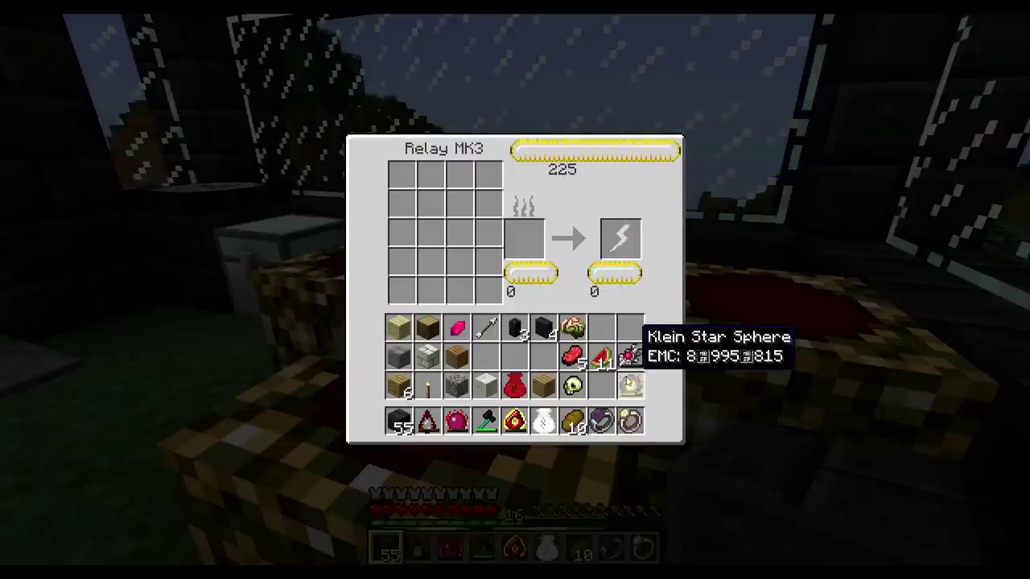
key(Escape)
Step: Walk out through the iron door onto the grassy hilltop
key(w)
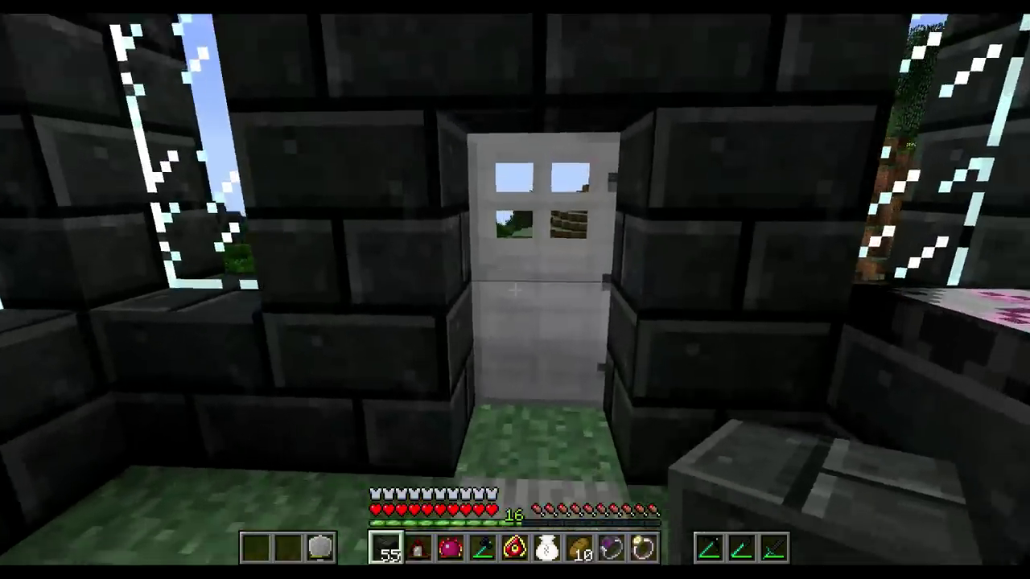
key(w)
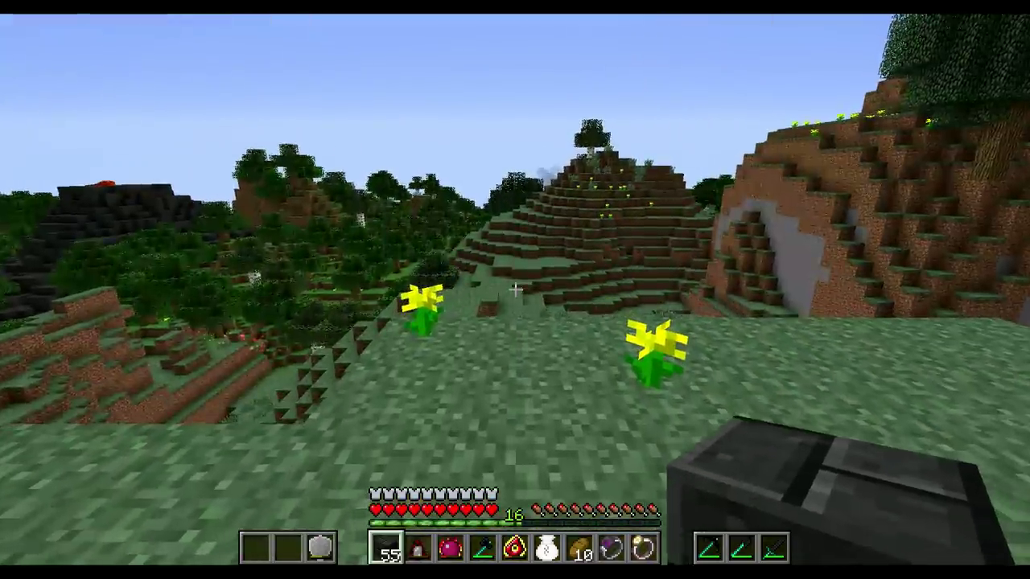